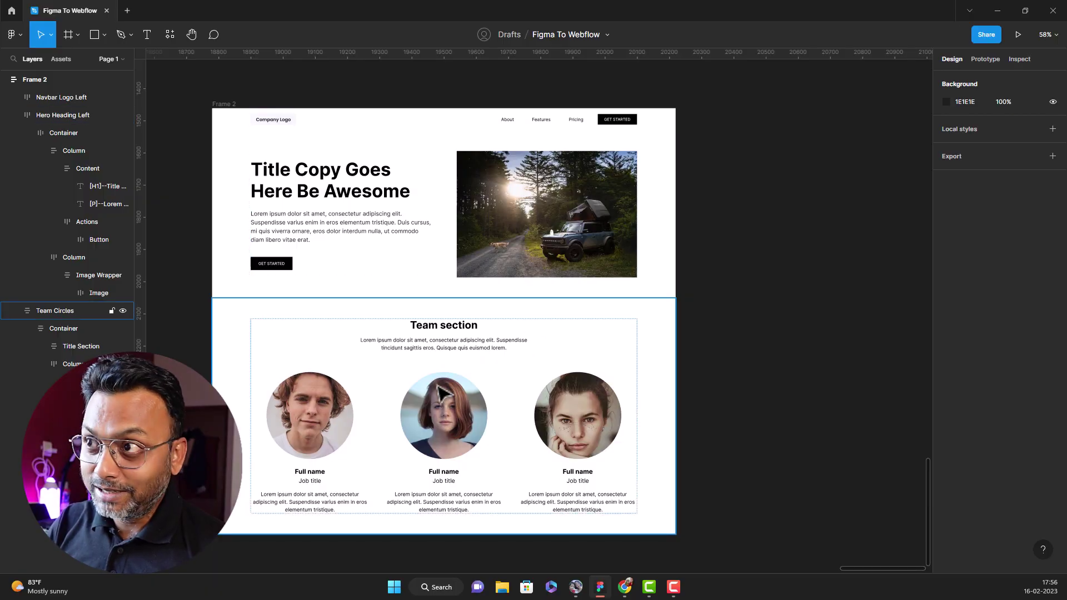
# Step: Select Frame 2, run the Figma to Webflow (HTML, CSS and Website) plugin and copy the frame for the DesignOverflow Exceptional Site
pyautogui.click(228, 105)
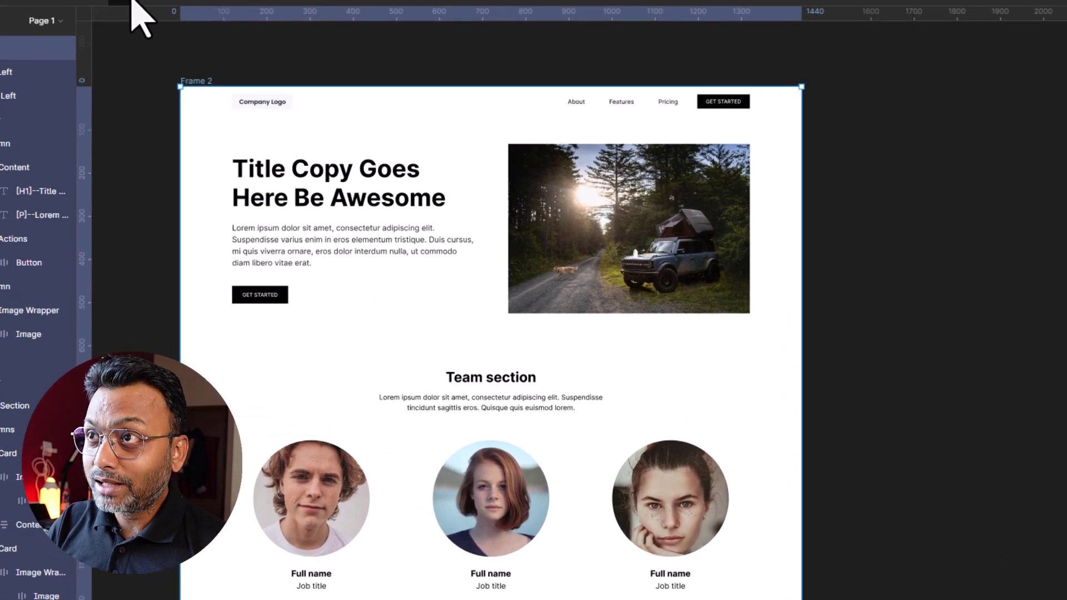
pyautogui.click(111, 3)
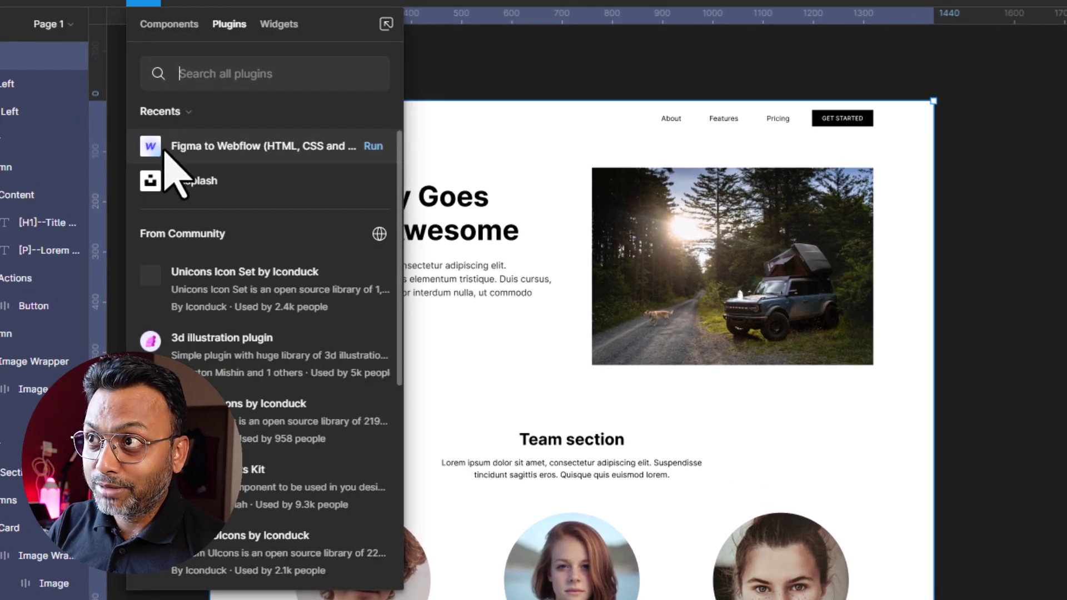
pyautogui.click(372, 146)
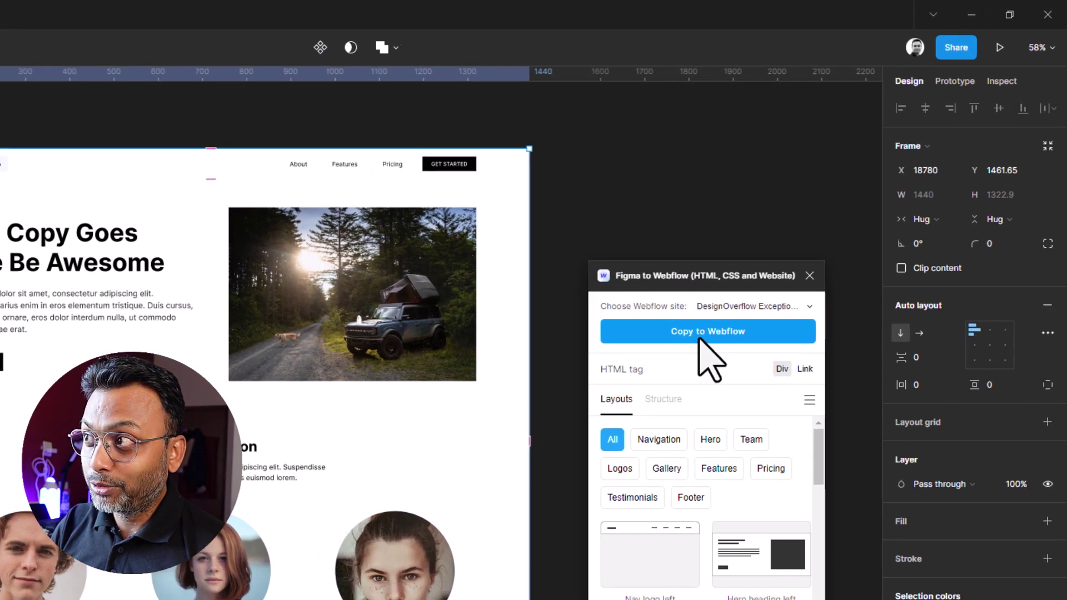
pyautogui.click(799, 247)
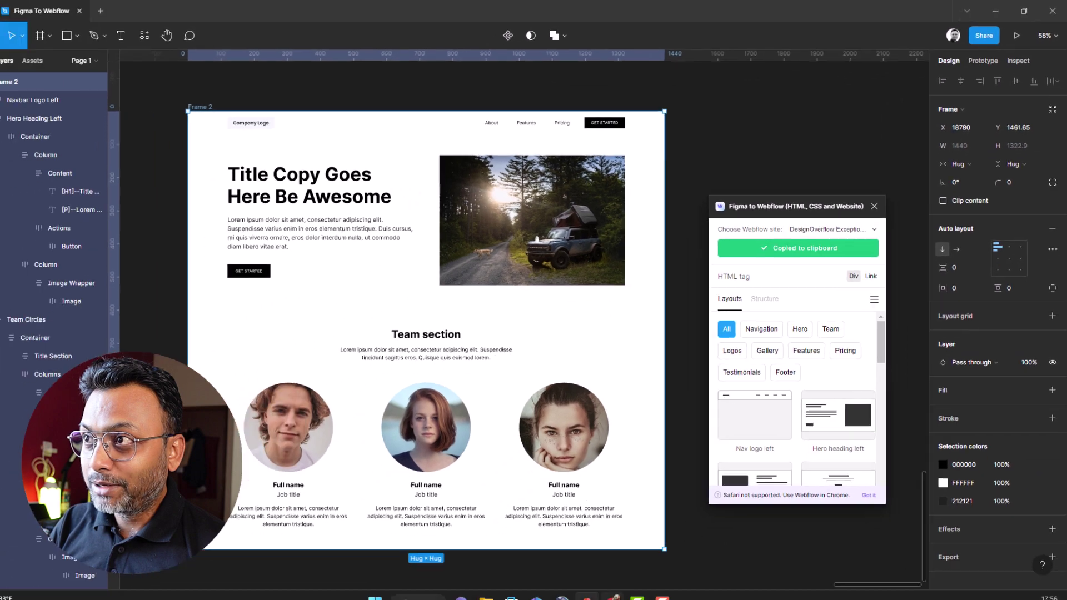
# Step: Switch to the Webflow Designer in Chrome and paste the copied frame into the Home page's Body
pyautogui.click(625, 587)
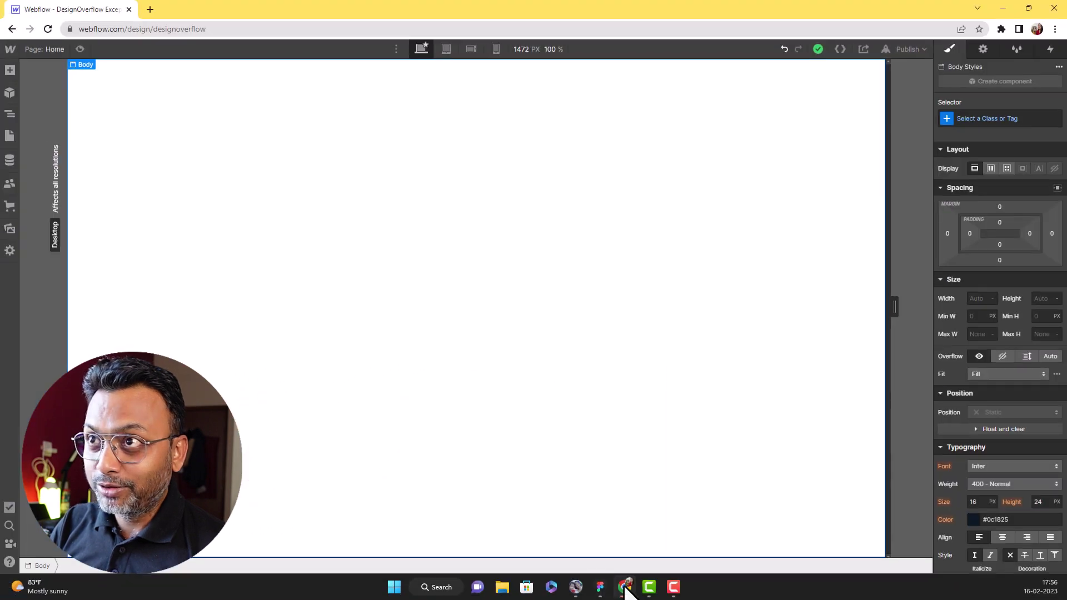
pyautogui.click(10, 115)
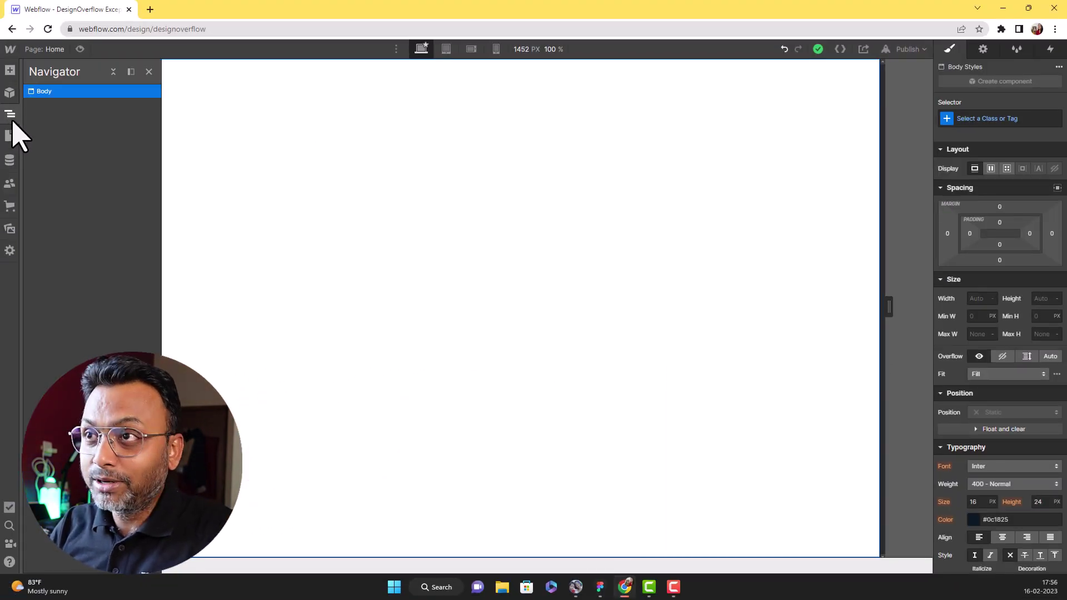
pyautogui.hotkey('ctrl', 'v')
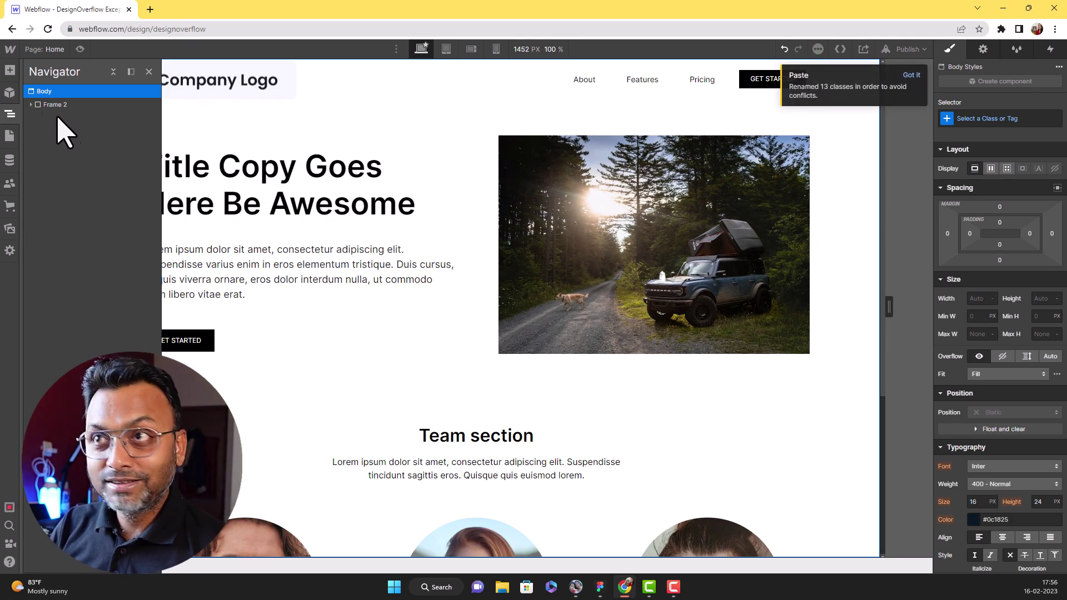
pyautogui.click(148, 72)
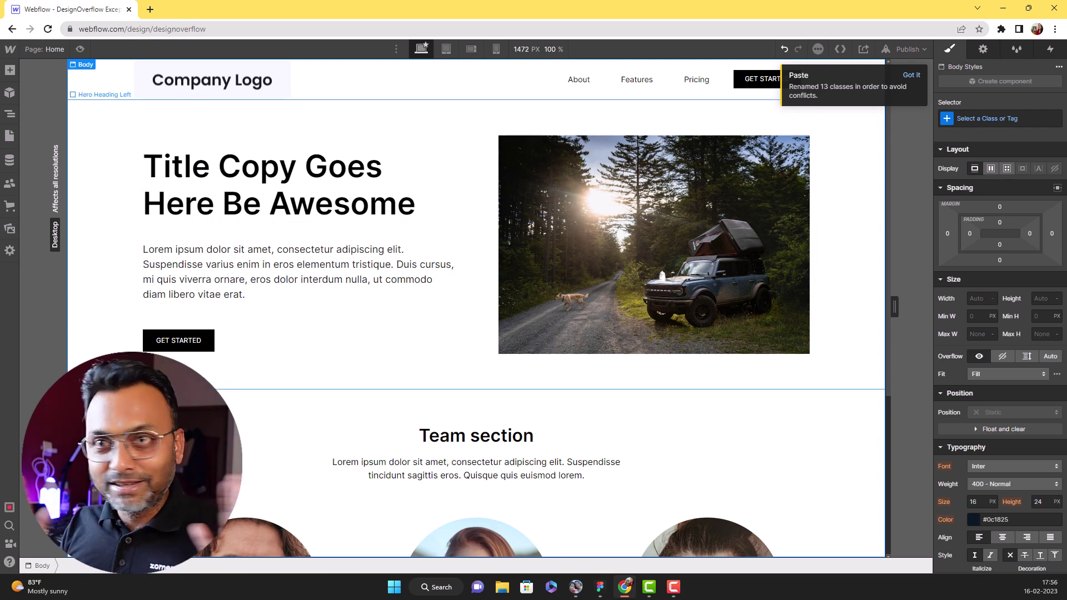
# Step: Review the pasted page on desktop, then at the tablet, mobile landscape and mobile portrait breakpoints
pyautogui.scroll(-4, 328, 286)
pyautogui.scroll(5, 328, 286)
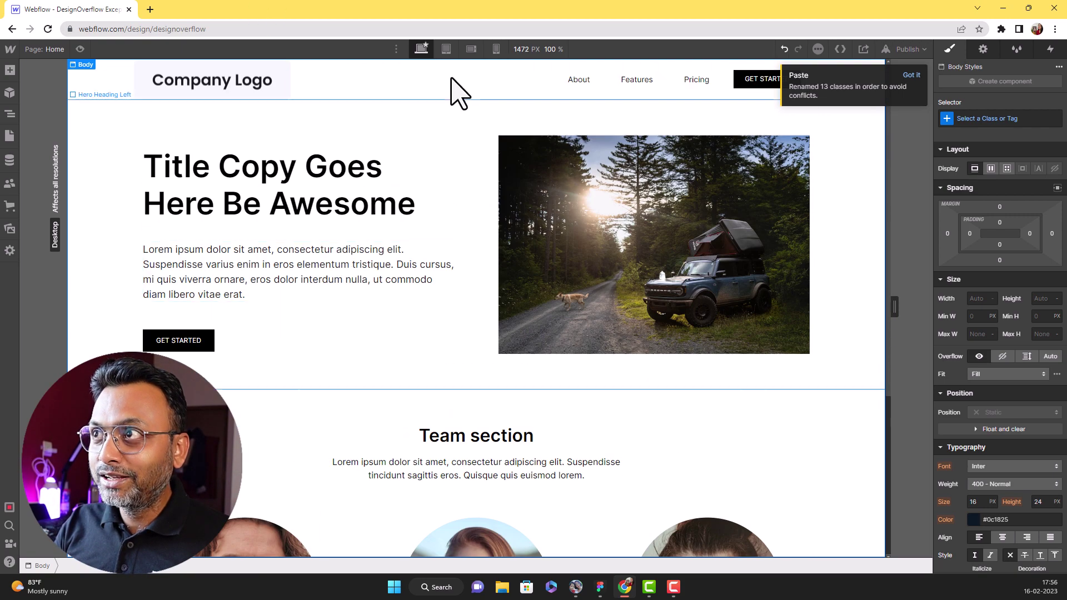
pyautogui.click(447, 50)
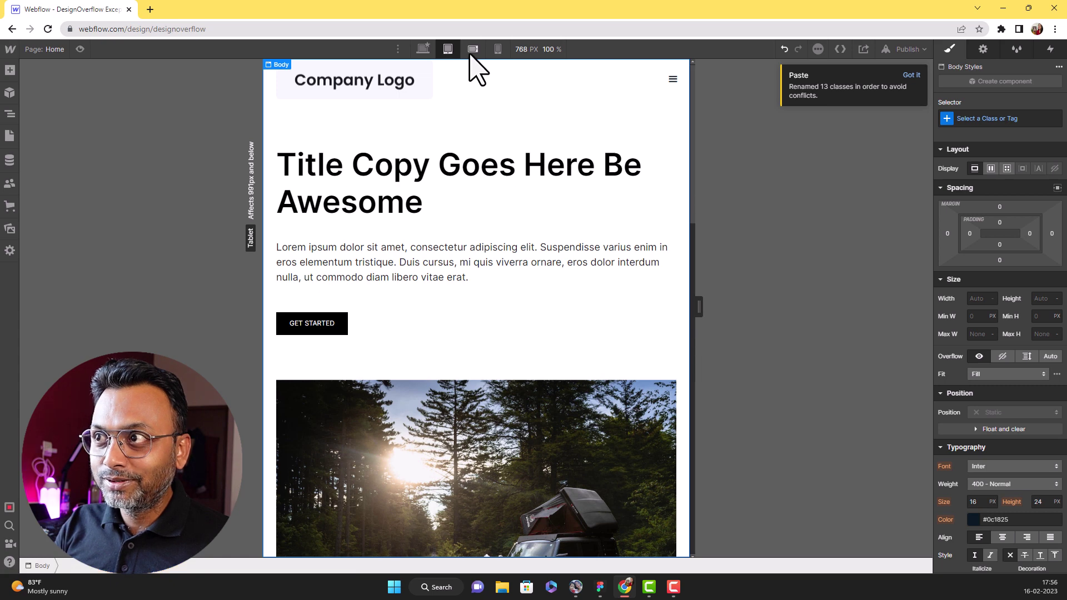
pyautogui.click(473, 50)
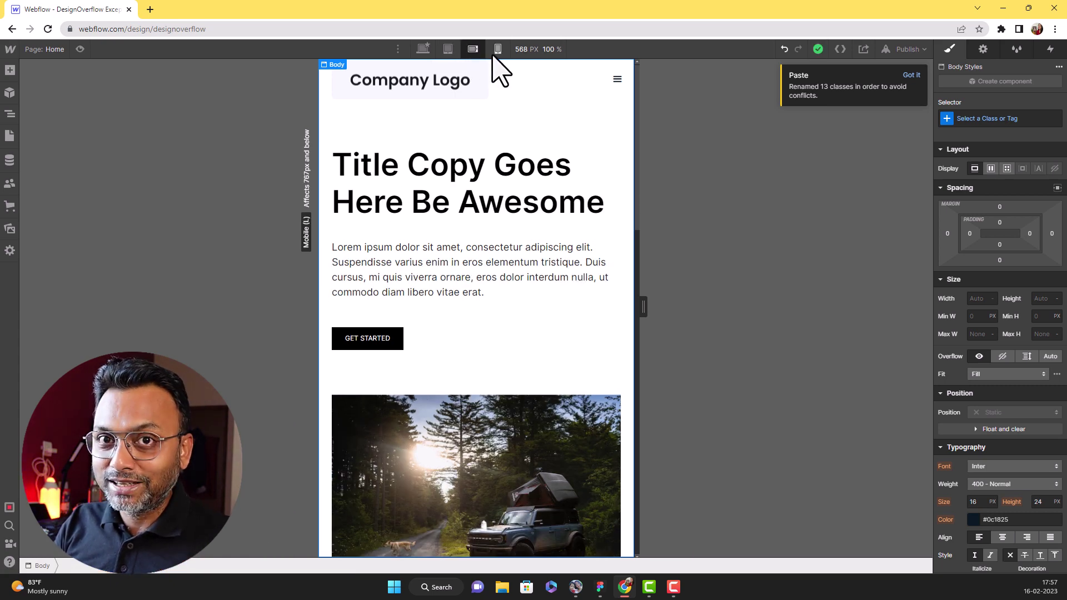
pyautogui.click(497, 50)
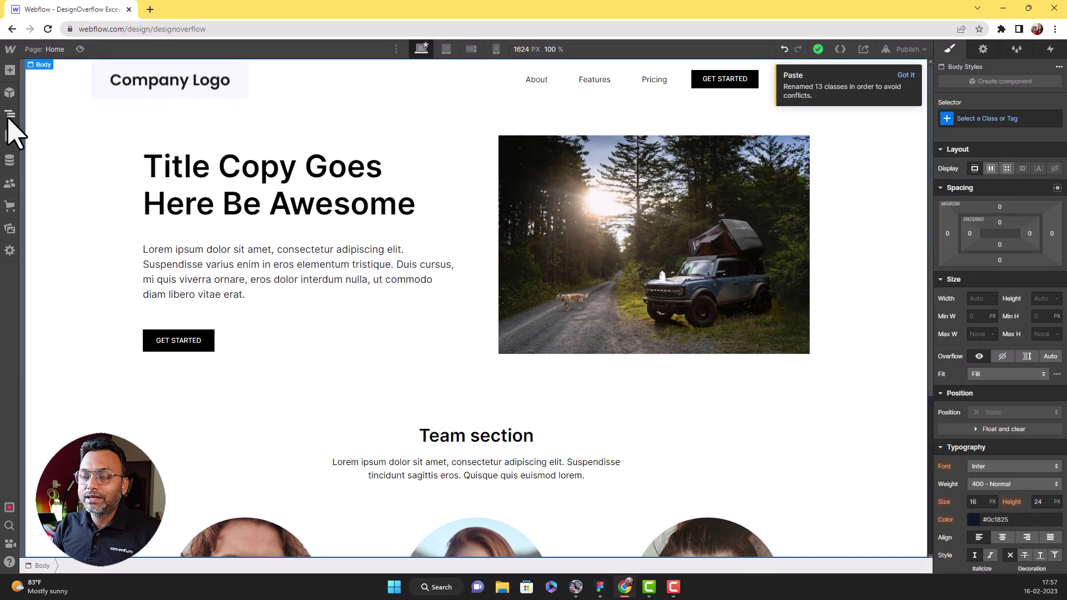
# Step: Delete the Frame 2 element from the Webflow page's Body
pyautogui.click(10, 114)
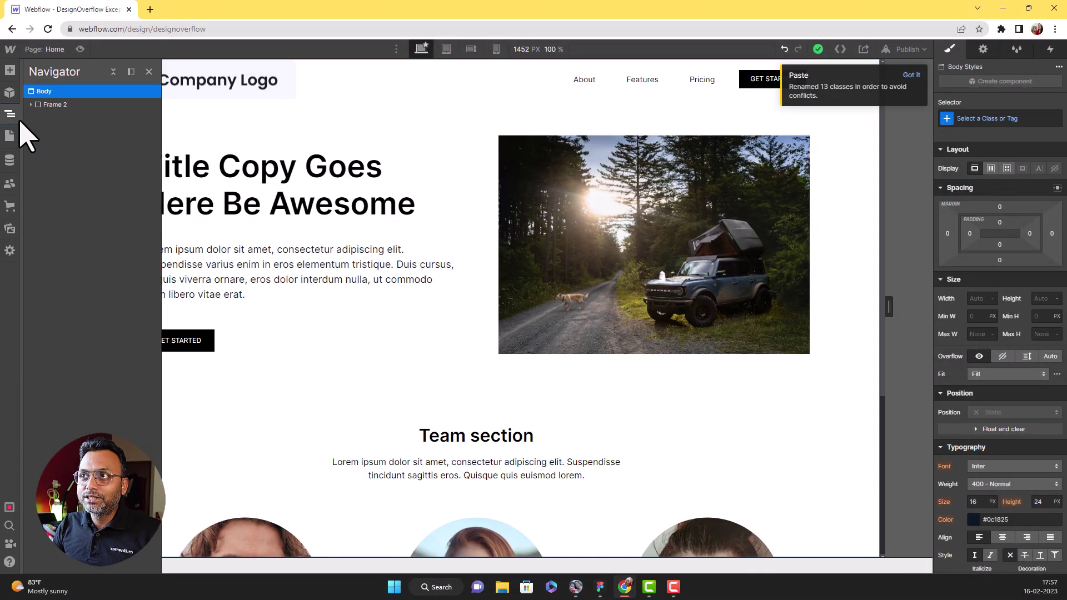
pyautogui.click(49, 104)
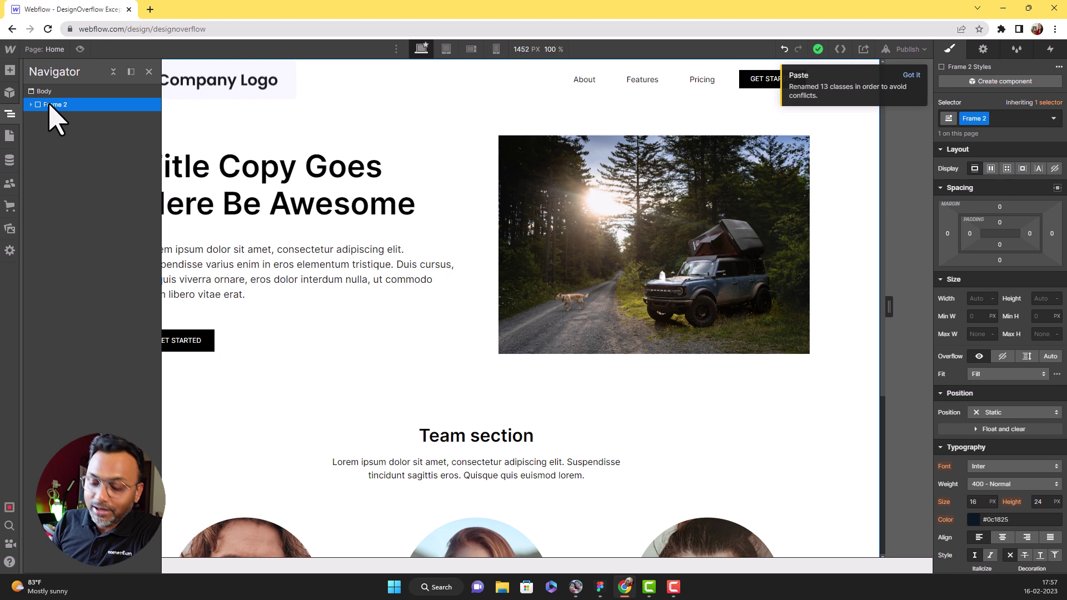
pyautogui.press('Delete')
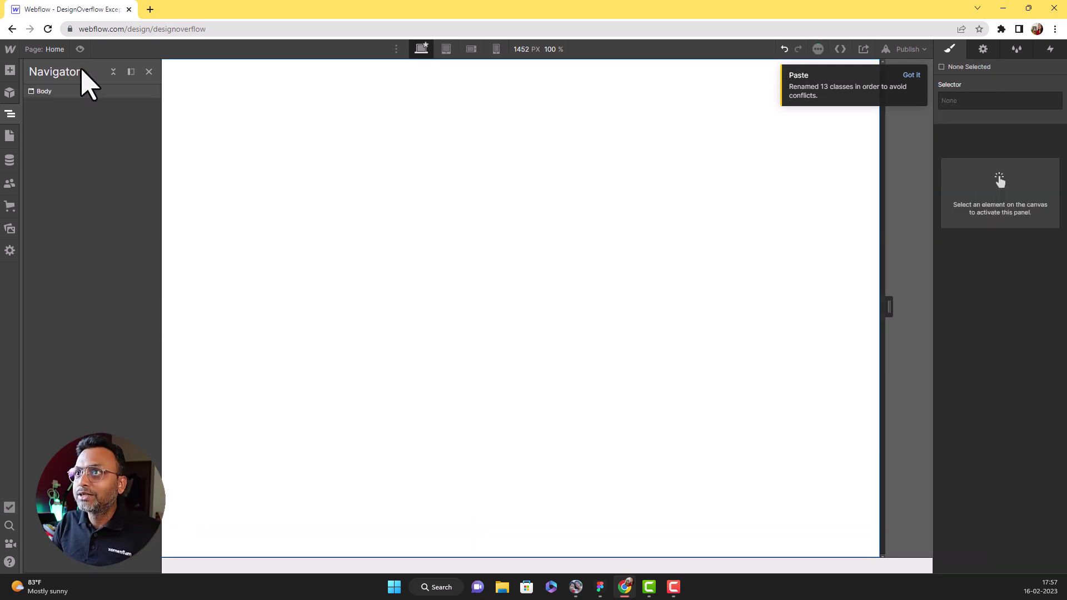
# Step: Leave the Designer for the site's project settings and log out of the Webflow account
pyautogui.click(10, 49)
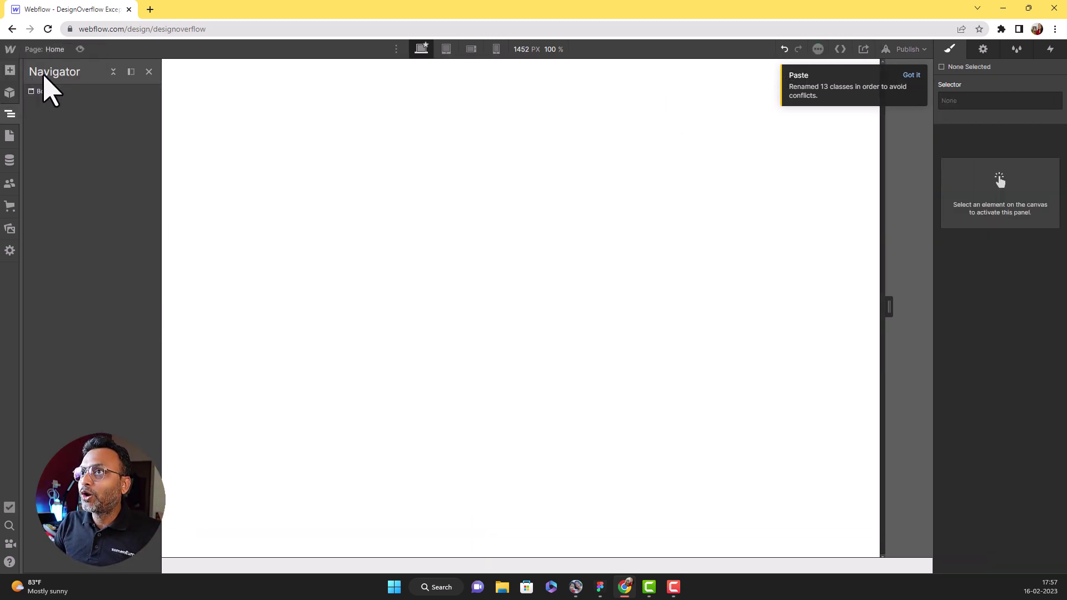
pyautogui.click(10, 51)
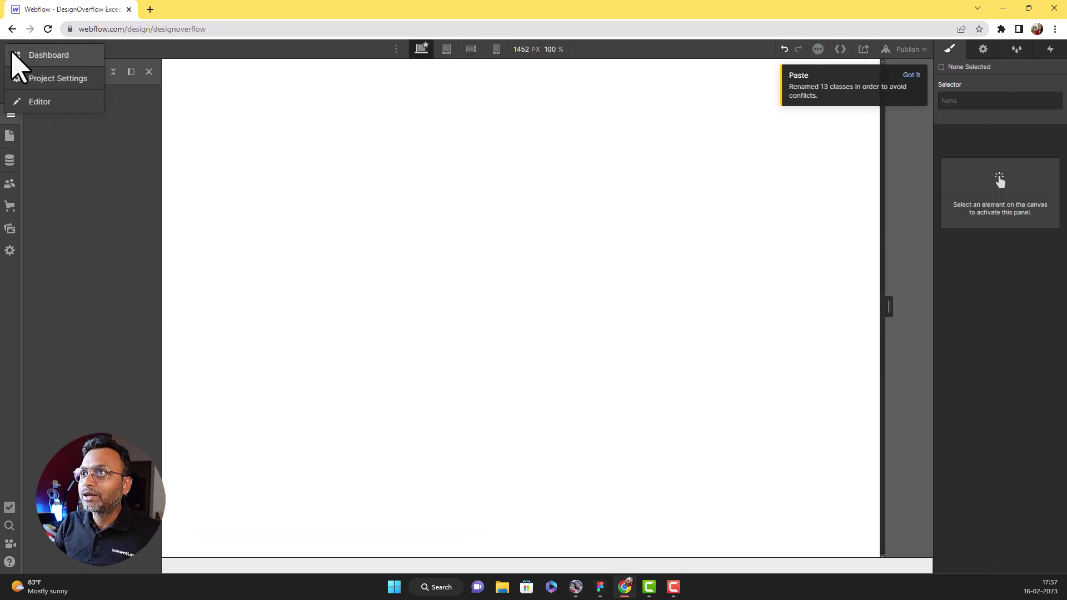
pyautogui.click(44, 81)
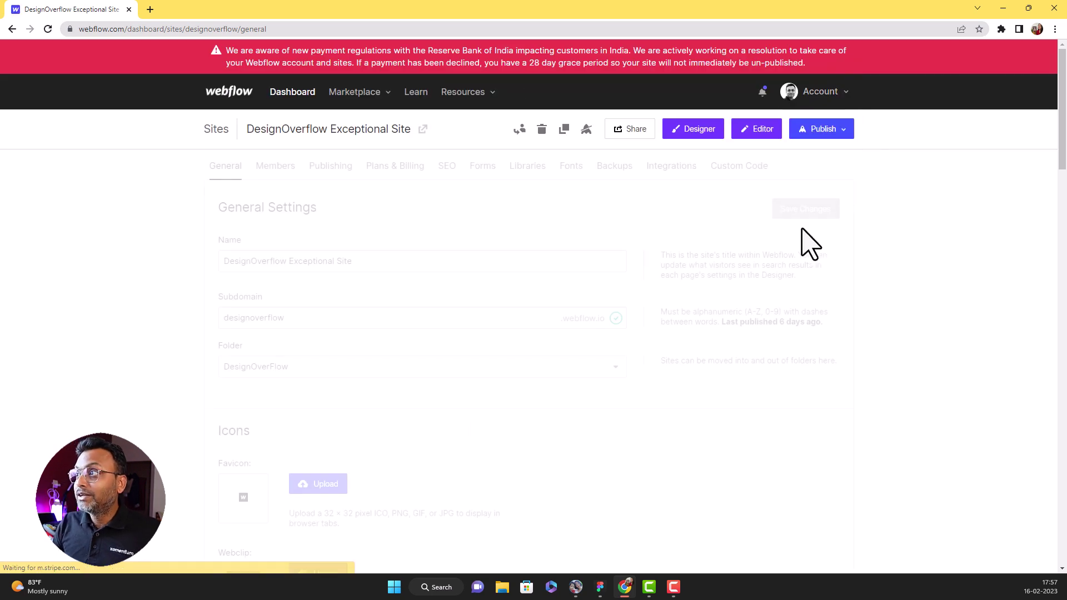
pyautogui.moveTo(831, 95)
pyautogui.click(816, 218)
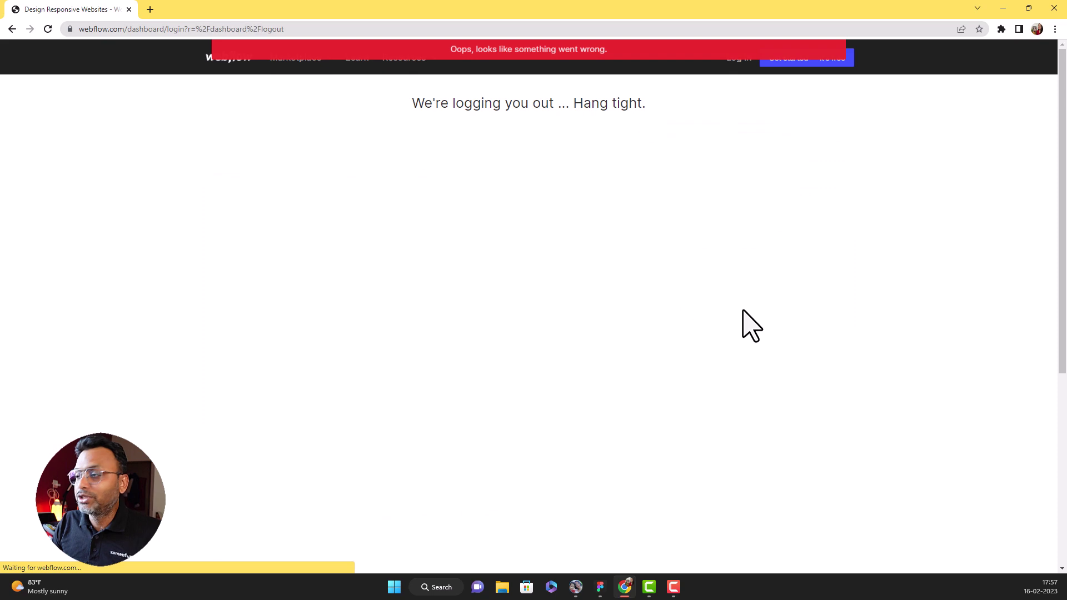
# Step: Switch back to Figma and delete Frame 2 from the canvas
pyautogui.click(605, 592)
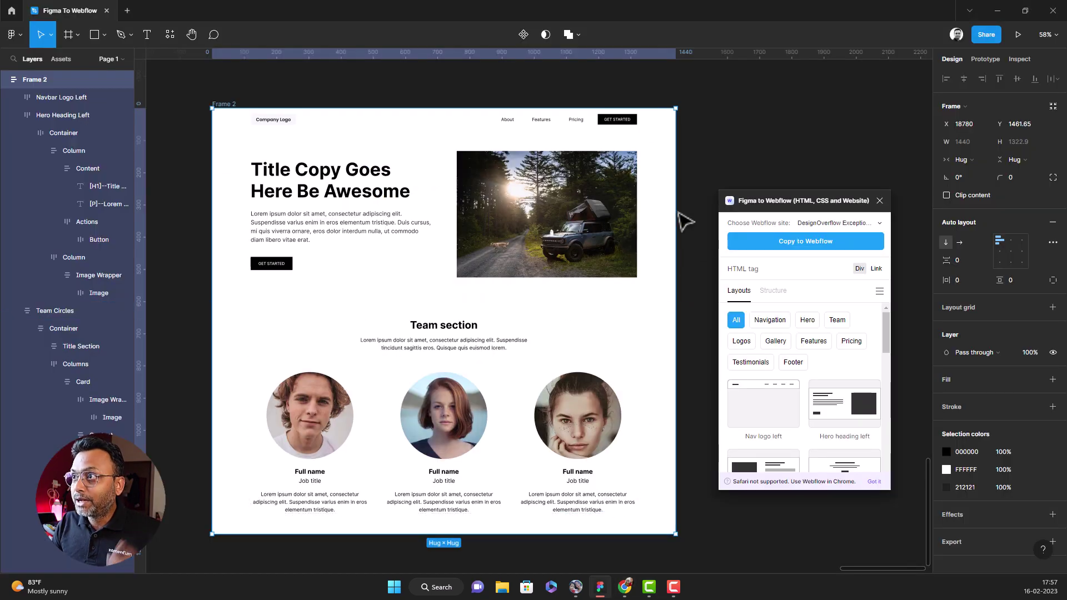
pyautogui.click(731, 124)
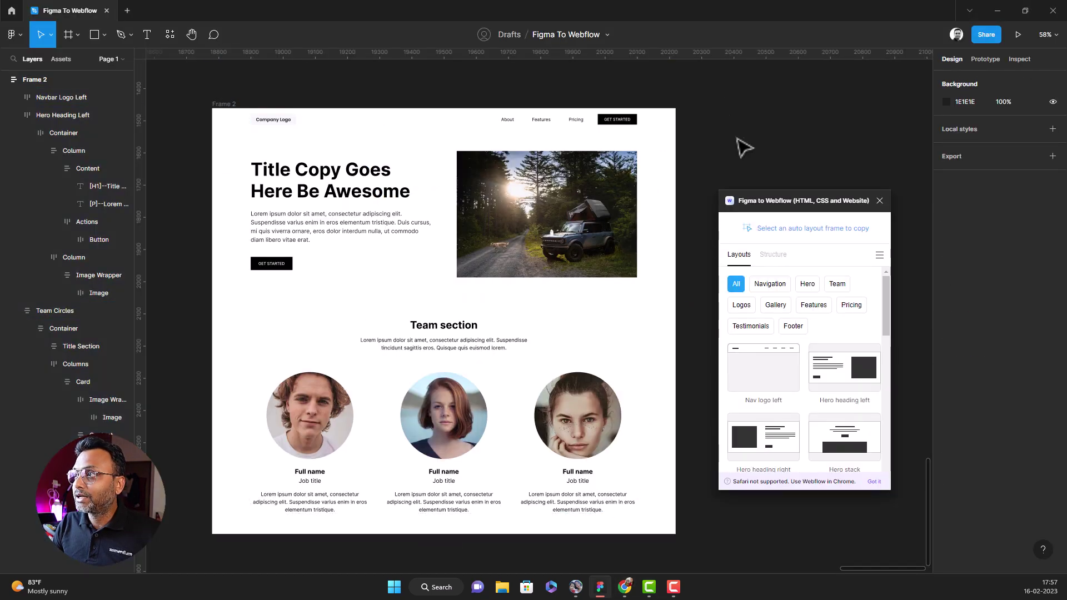
pyautogui.click(218, 108)
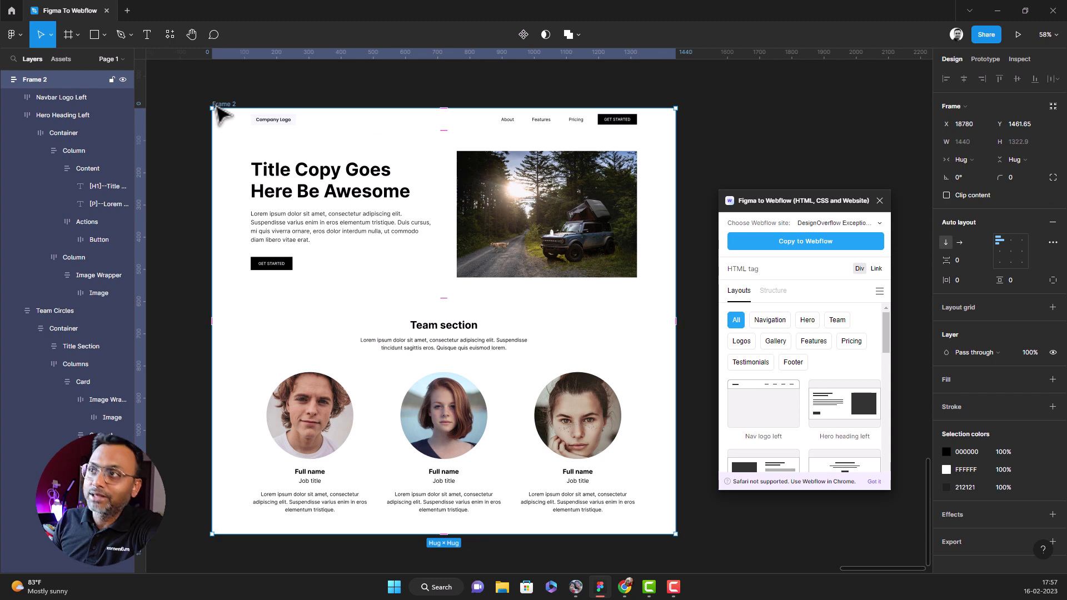
pyautogui.press('Delete')
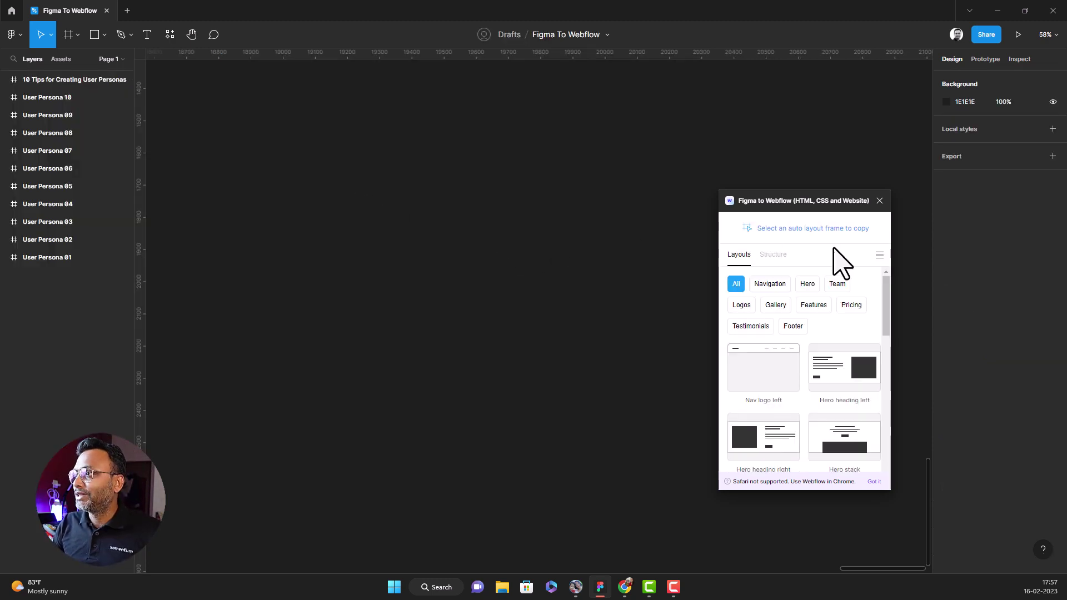
# Step: Log out of Webflow in the Figma to Webflow plugin
pyautogui.scroll(-5, 793, 417)
pyautogui.scroll(5, 794, 412)
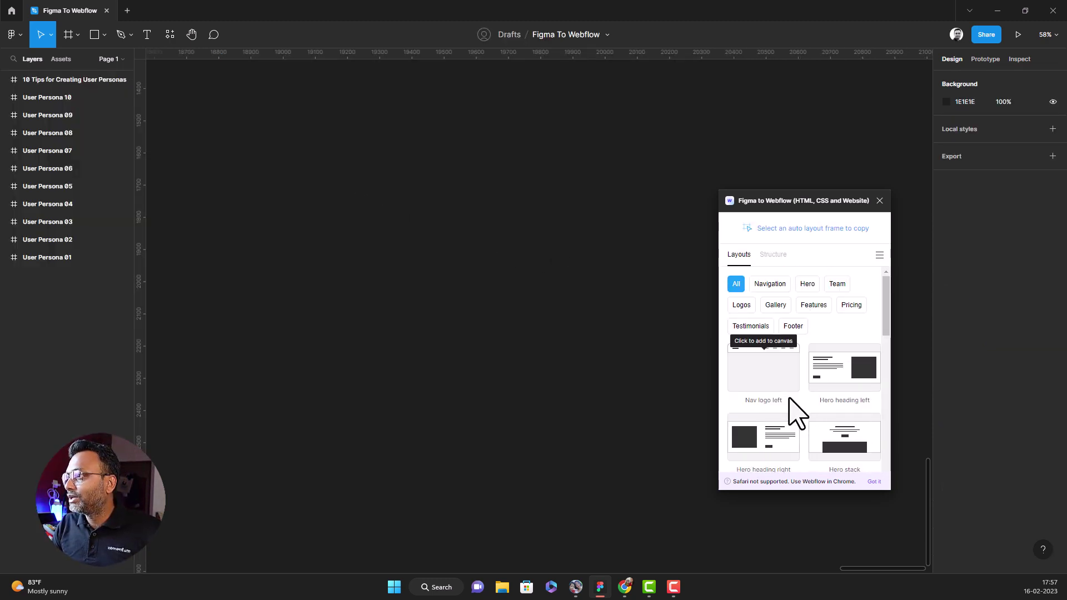
pyautogui.click(879, 255)
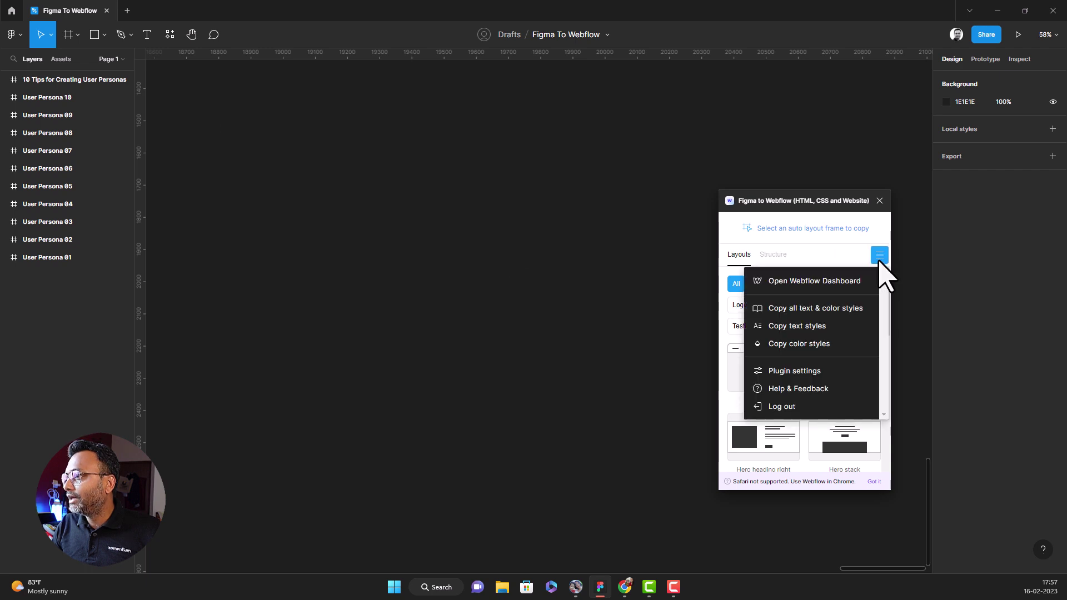
pyautogui.click(802, 408)
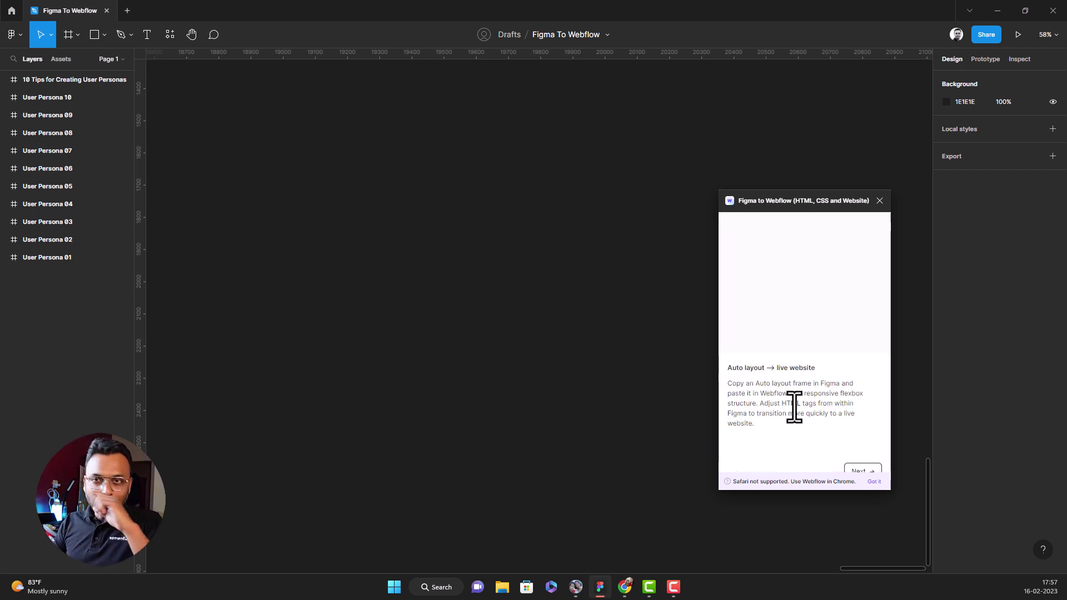
pyautogui.moveTo(828, 203); pyautogui.dragTo(834, 187)
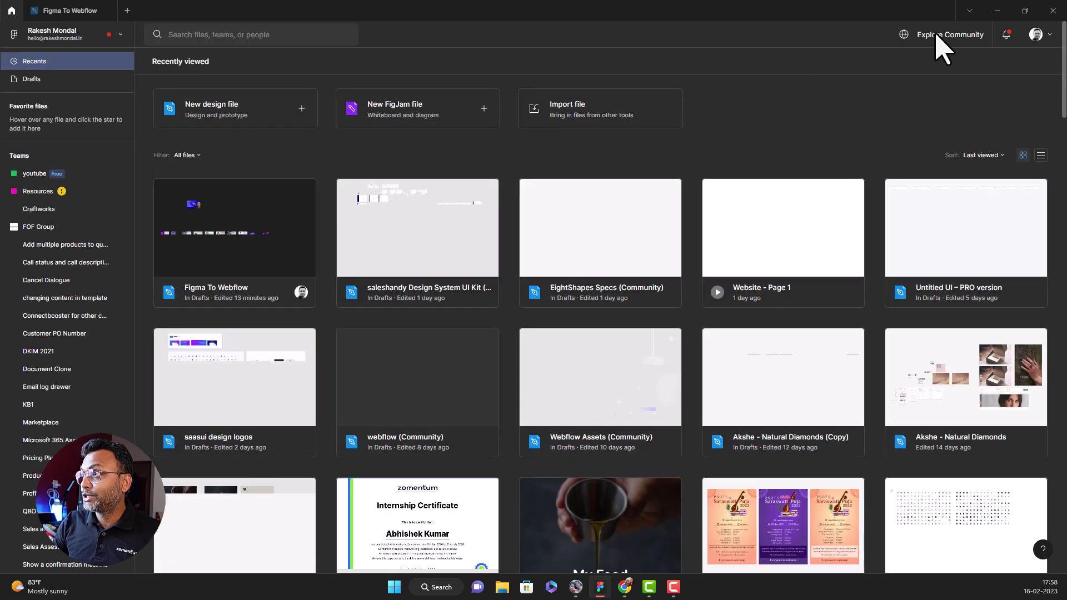
# Step: Open the Figma Community and search it for "webflow"
pyautogui.click(936, 34)
pyautogui.click(535, 201)
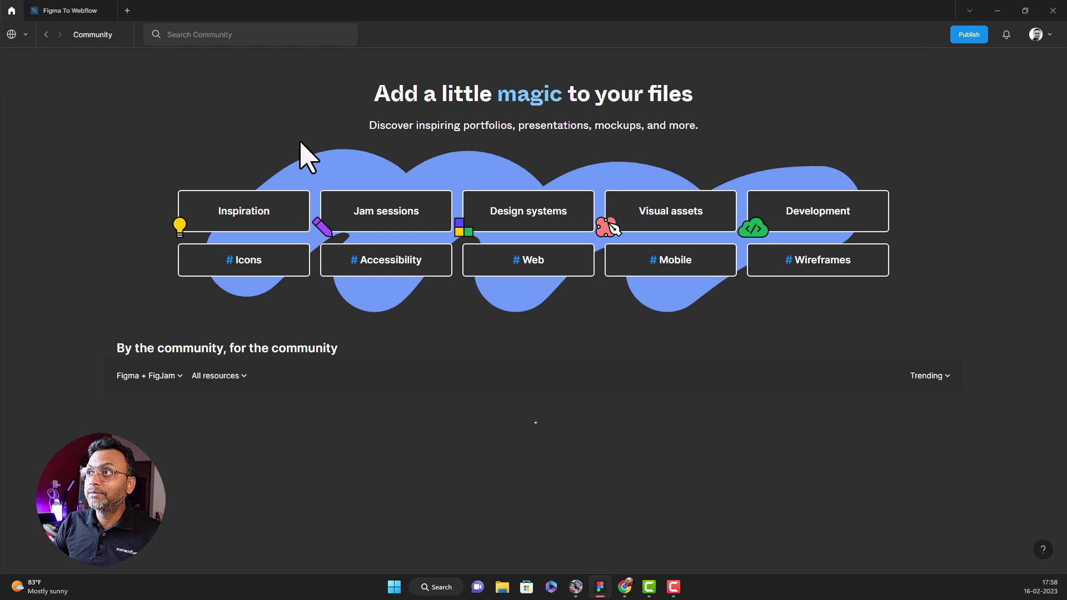
pyautogui.click(218, 35)
pyautogui.press('Return')
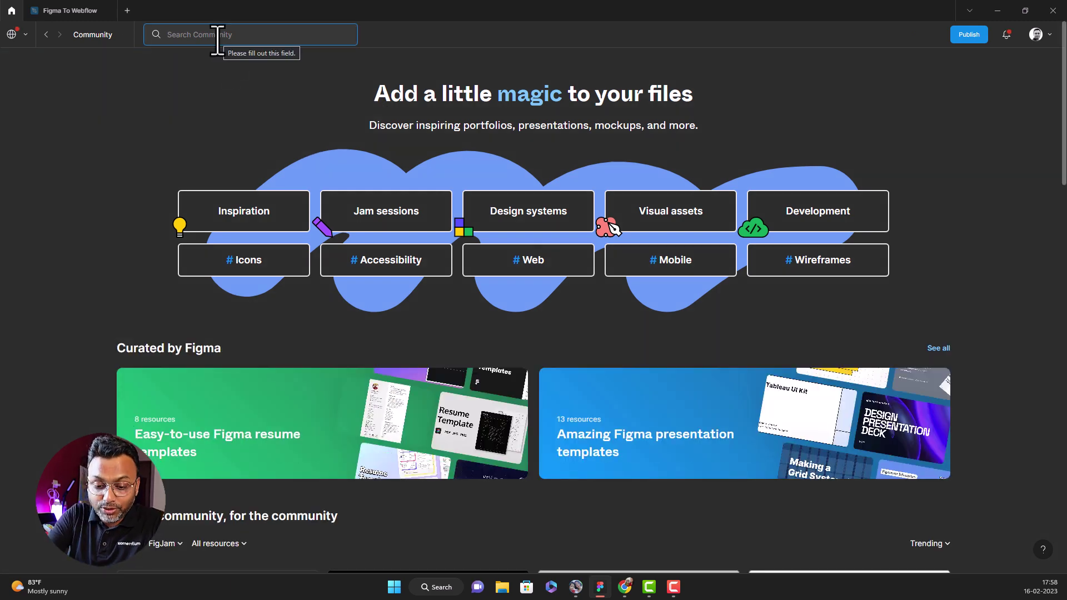
pyautogui.write('webflow')
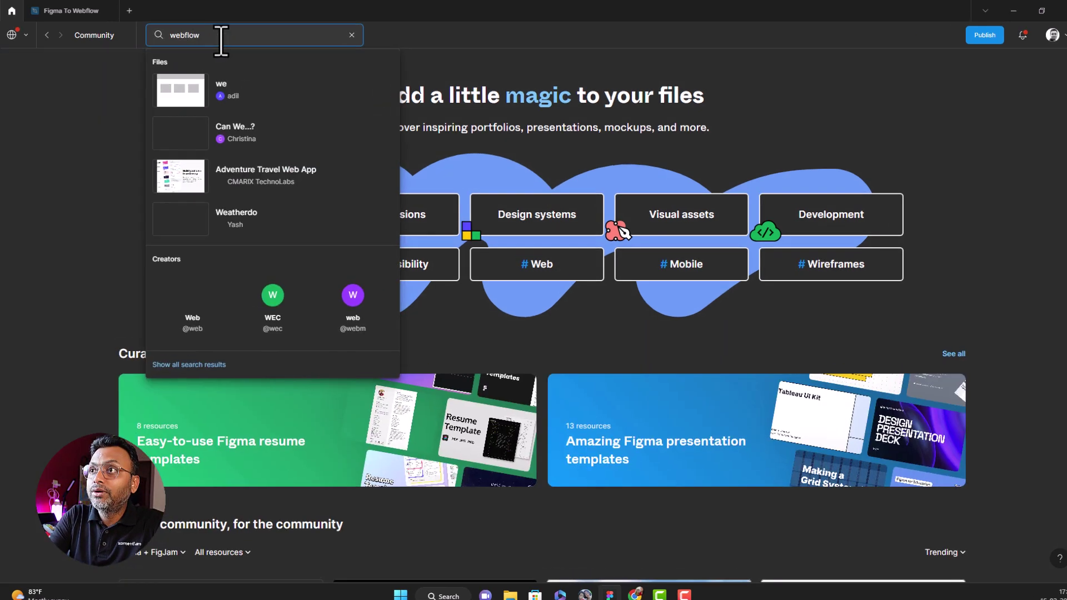
pyautogui.press('Return')
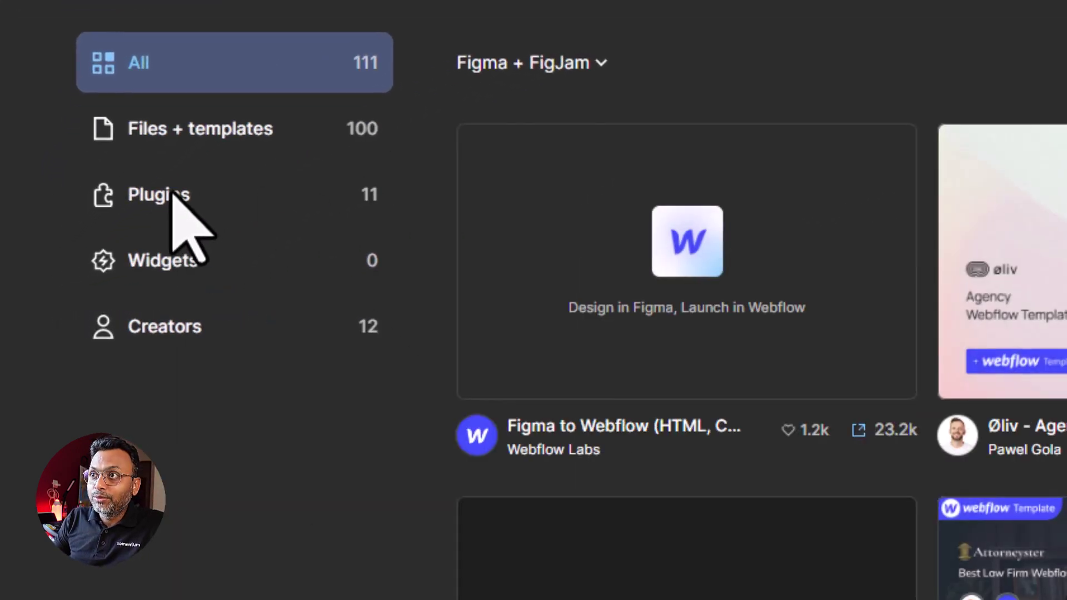
# Step: Filter the results to plugins and launch Figma to Webflow (HTML, CSS and Website) in the Figma To Webflow file
pyautogui.click(172, 197)
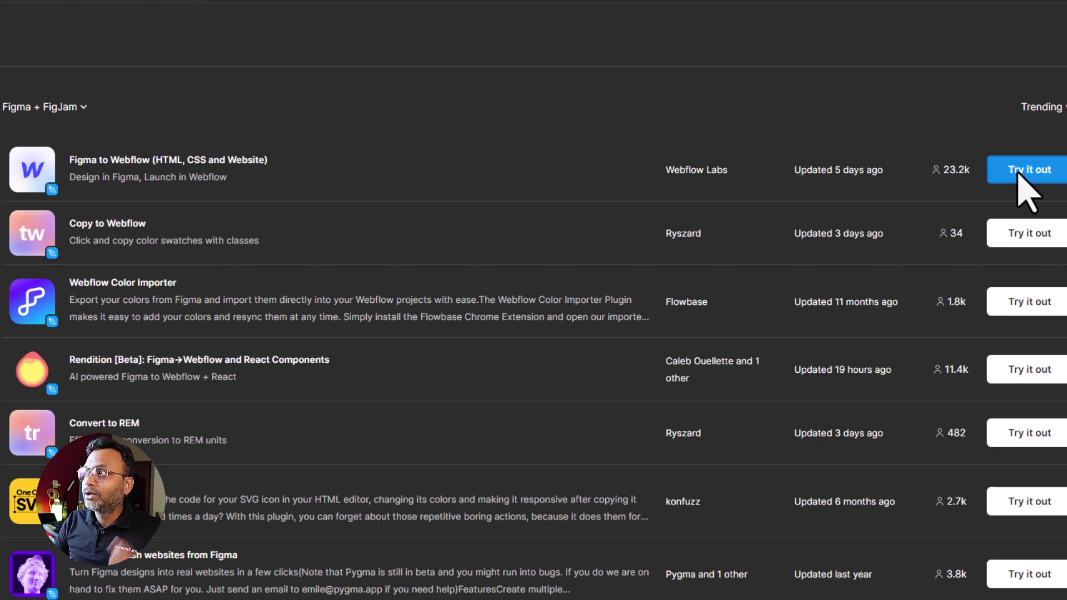
pyautogui.click(1028, 171)
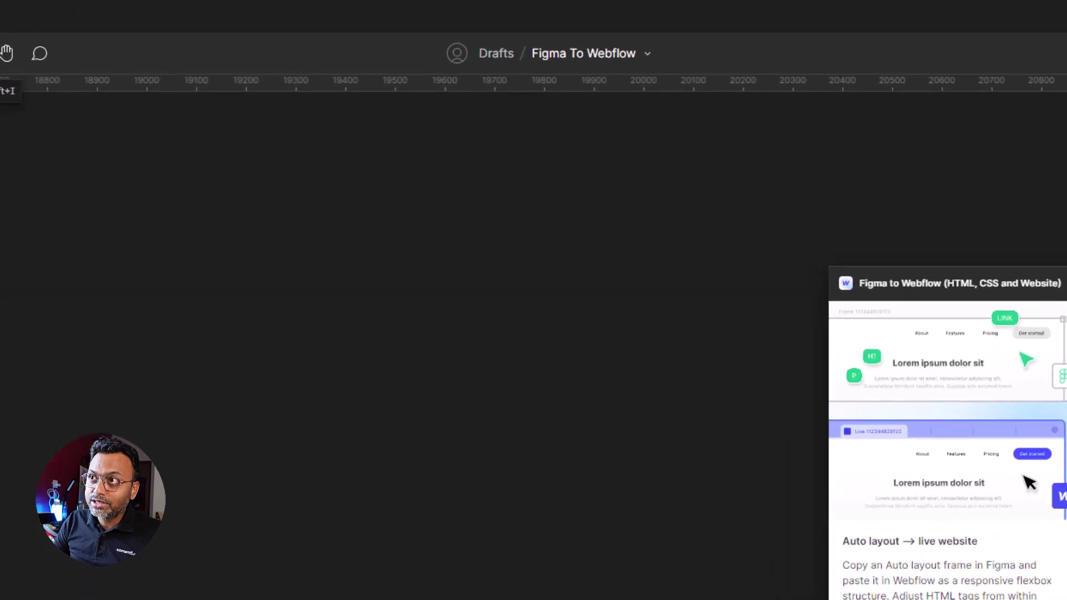
pyautogui.hotkey('shift', 'i')
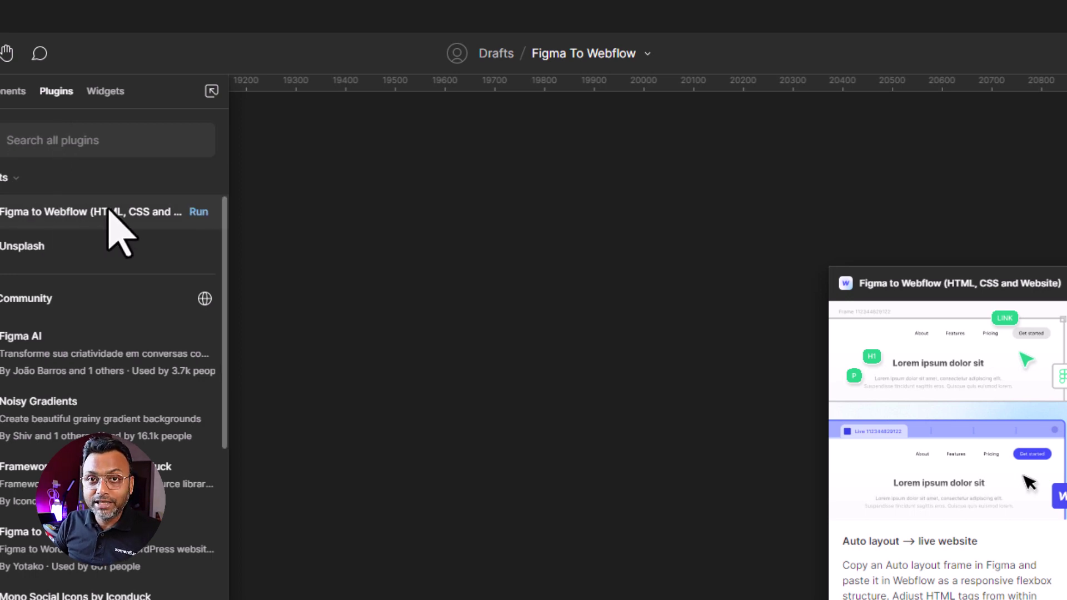
pyautogui.click(199, 213)
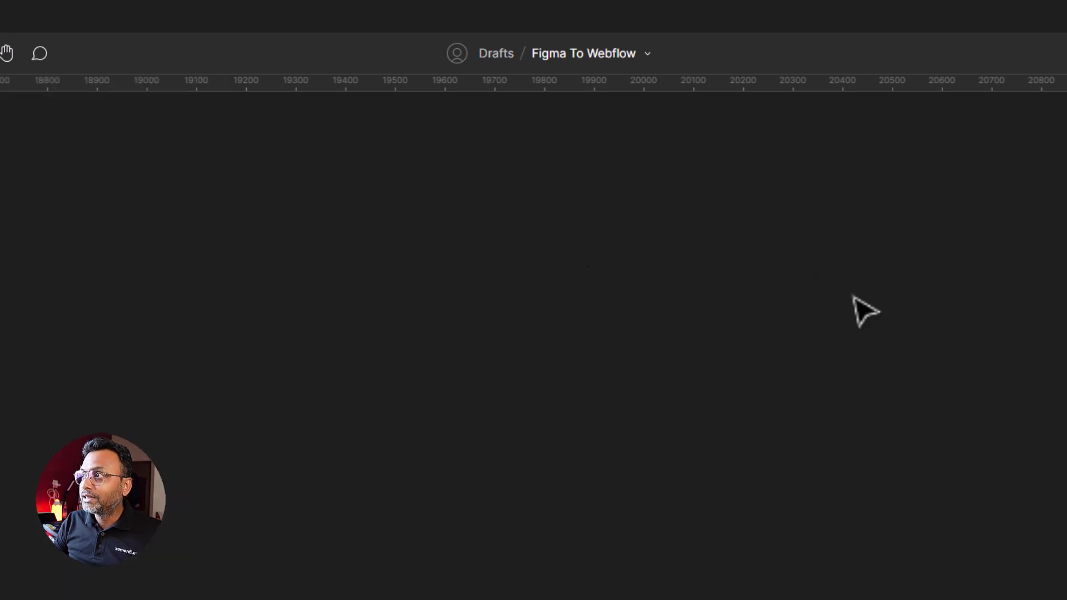
# Step: Reposition the Figma to Webflow plugin window on the canvas and dismiss its Safari compatibility notice
pyautogui.moveTo(723, 80); pyautogui.dragTo(261, 52)
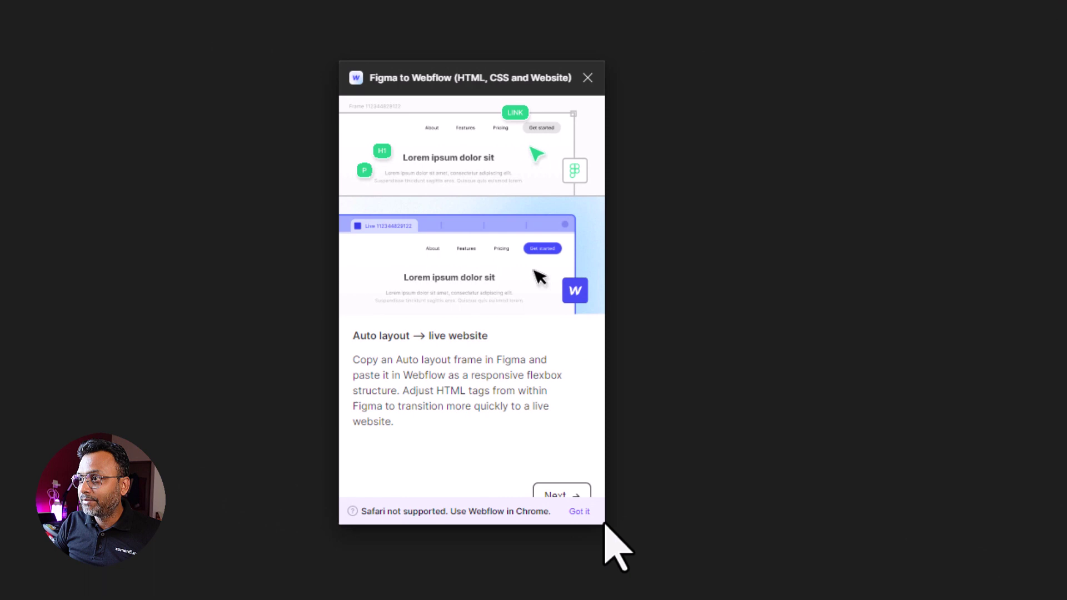
pyautogui.moveTo(523, 84); pyautogui.dragTo(698, 89)
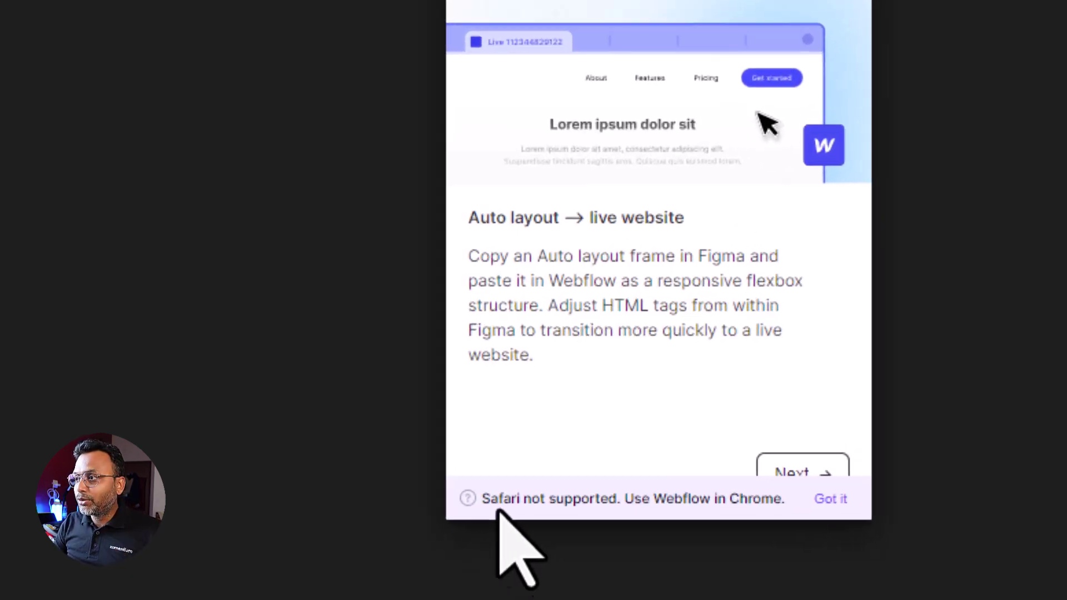
pyautogui.moveTo(482, 499); pyautogui.dragTo(617, 499)
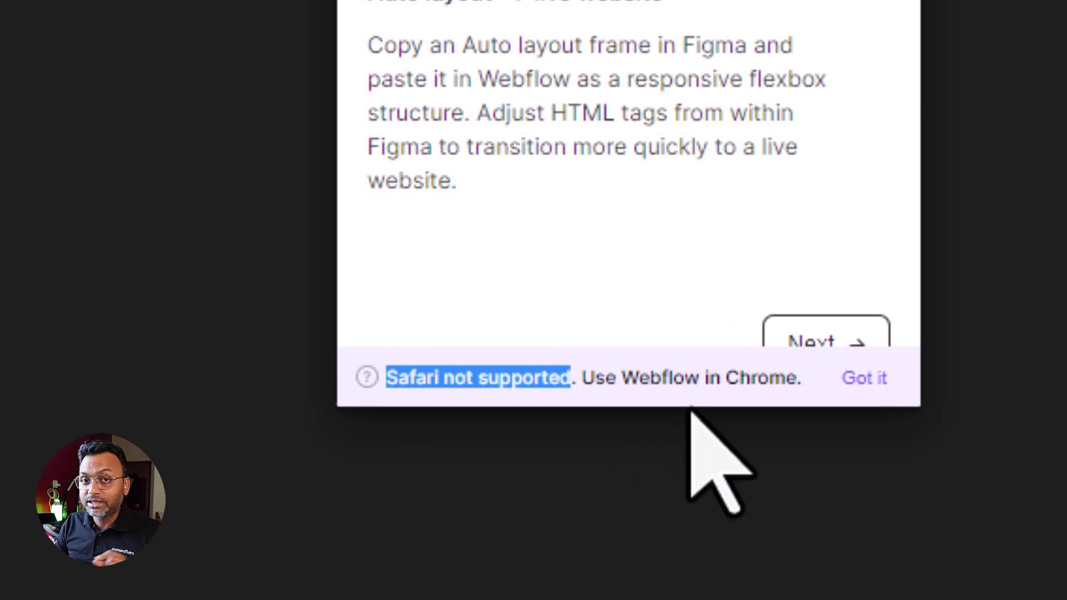
pyautogui.click(612, 131)
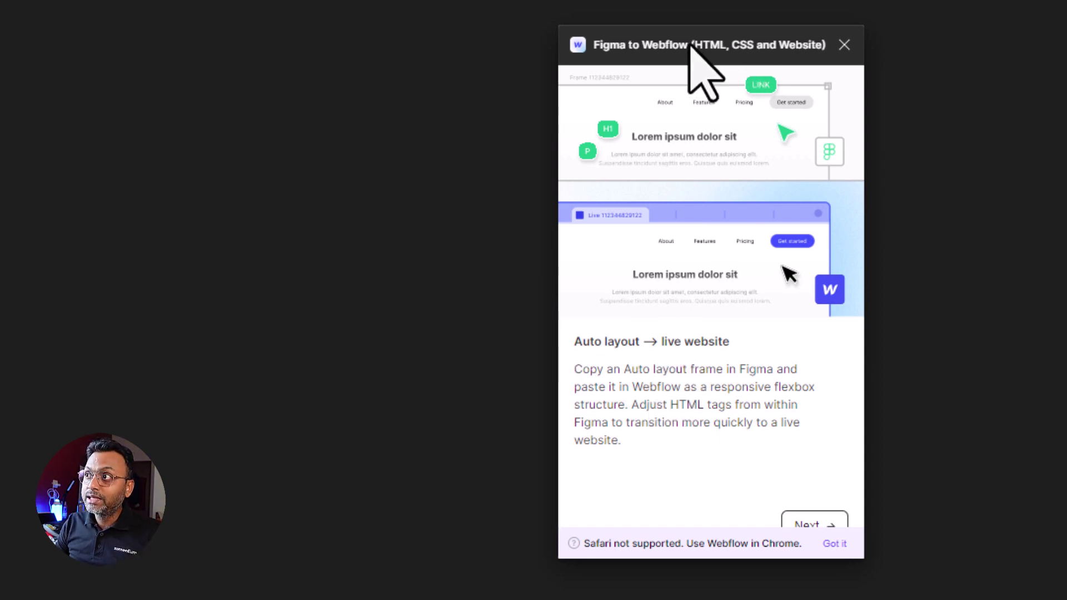
pyautogui.moveTo(691, 45); pyautogui.dragTo(834, 47)
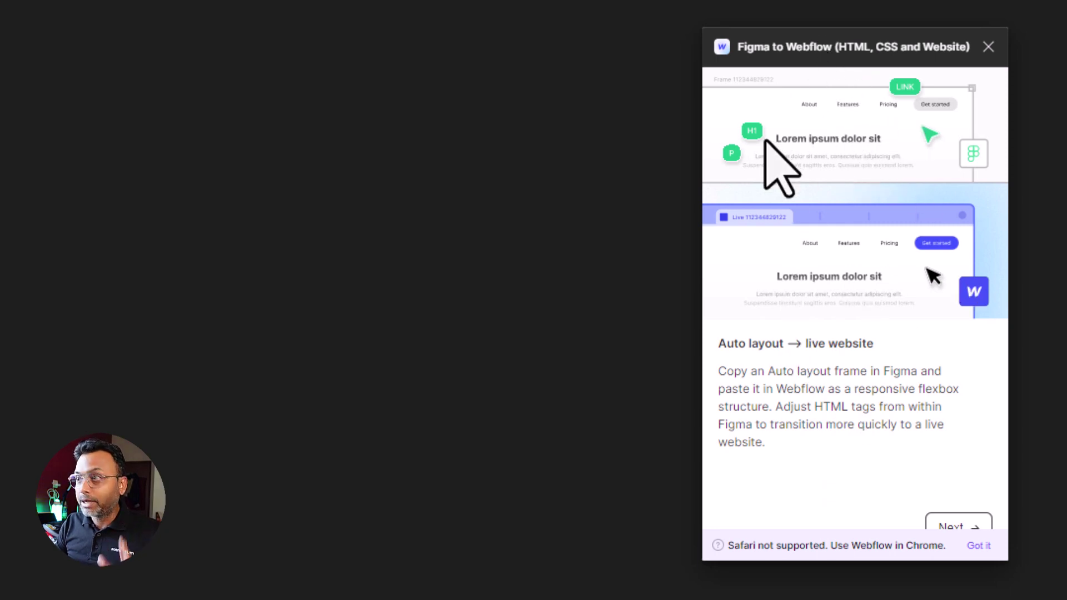
pyautogui.click(979, 546)
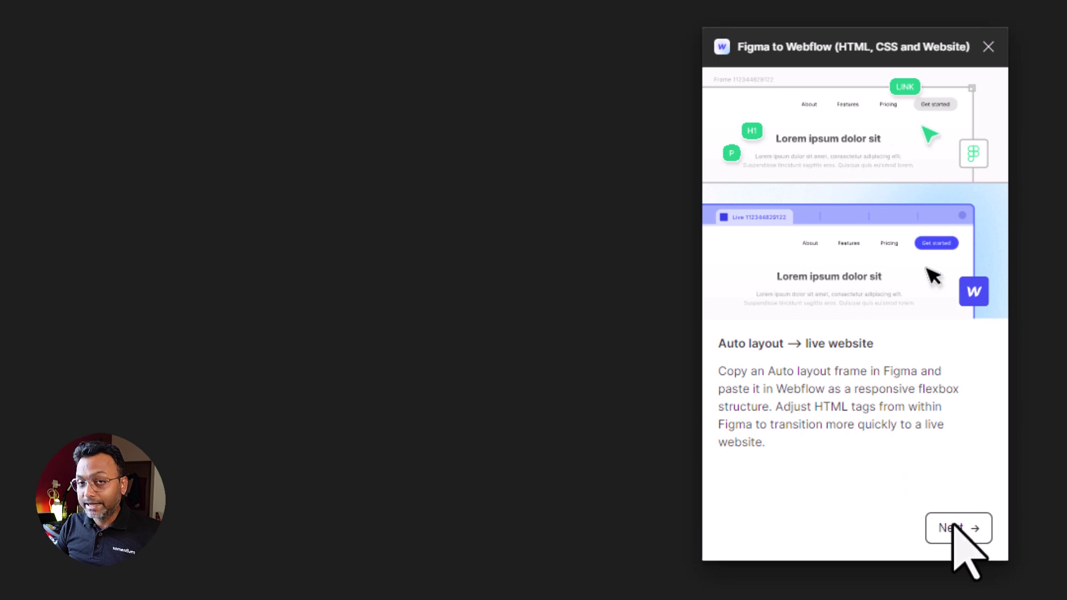
# Step: Go through the plugin's introduction on auto layout and templates, and start connecting the Webflow account
pyautogui.moveTo(748, 373); pyautogui.dragTo(841, 375)
pyautogui.moveTo(734, 389); pyautogui.dragTo(973, 394)
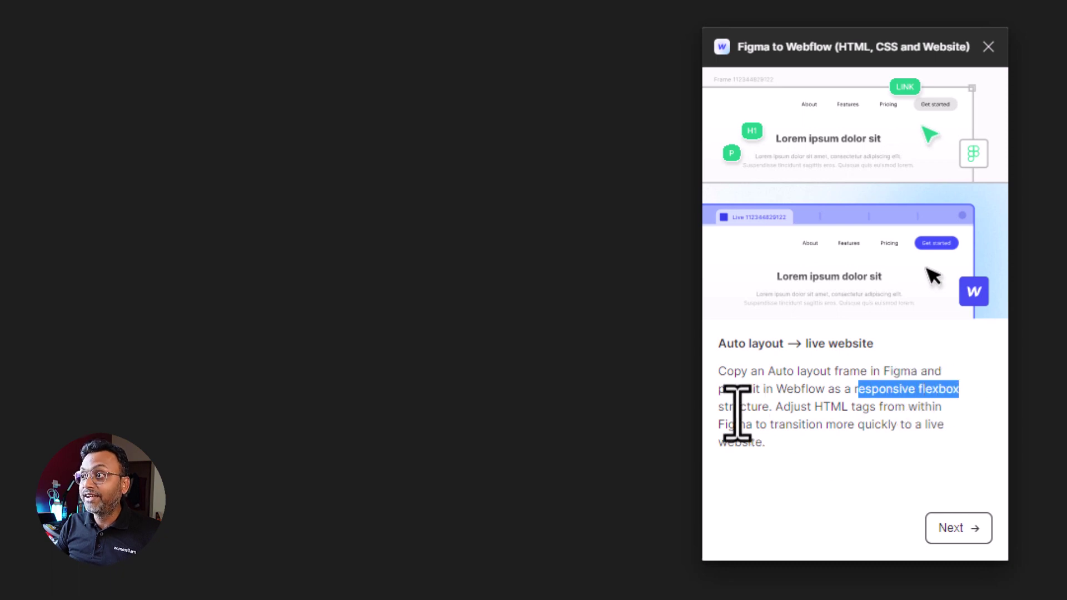
pyautogui.moveTo(740, 409); pyautogui.dragTo(759, 412)
pyautogui.moveTo(914, 389); pyautogui.dragTo(771, 411)
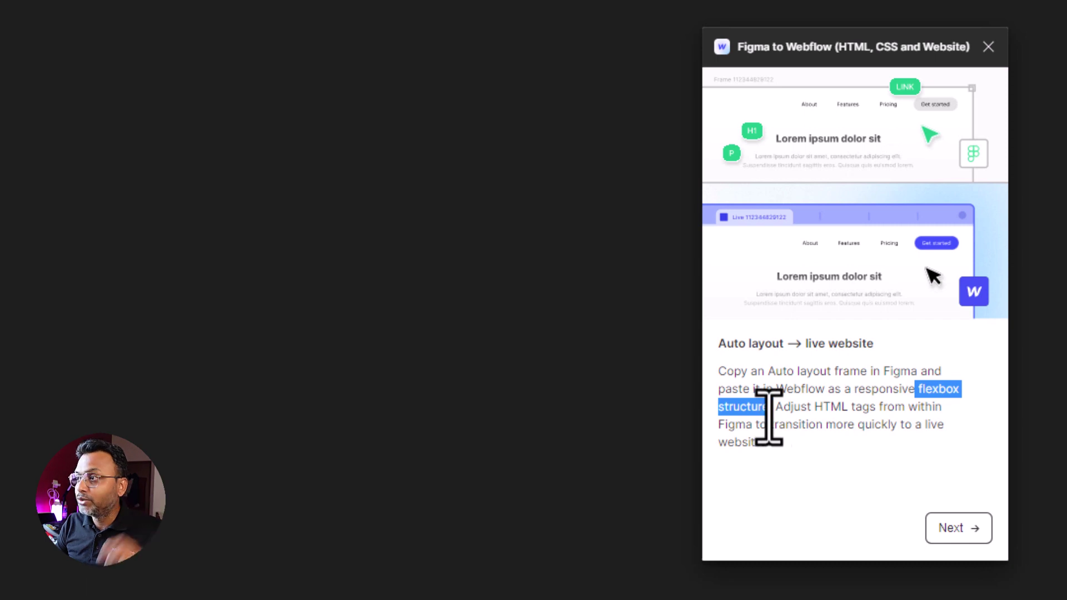
pyautogui.click(808, 432)
pyautogui.moveTo(783, 407); pyautogui.dragTo(892, 407)
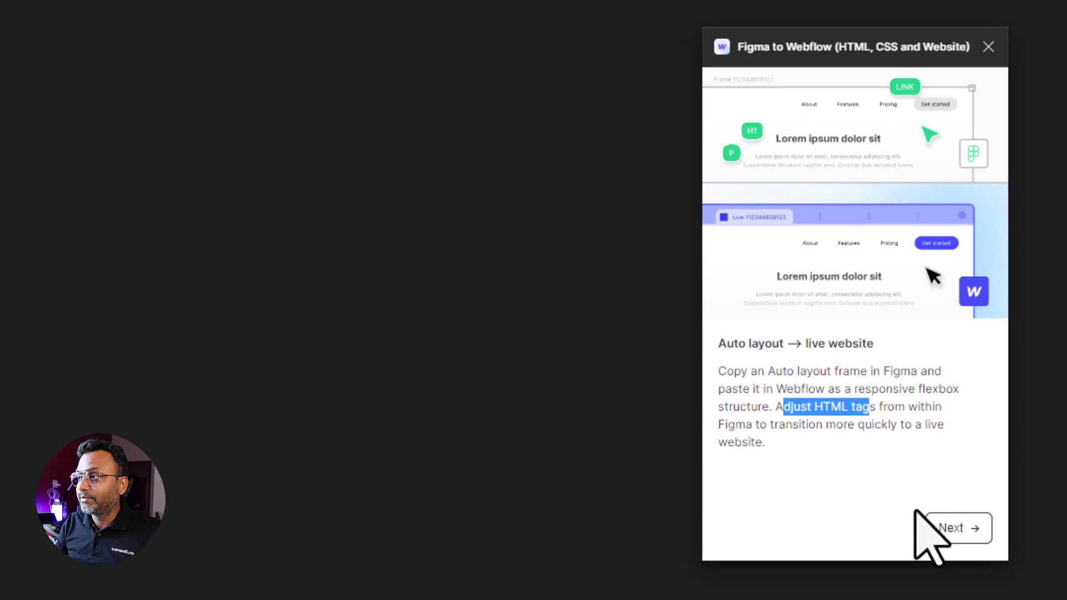
pyautogui.click(968, 529)
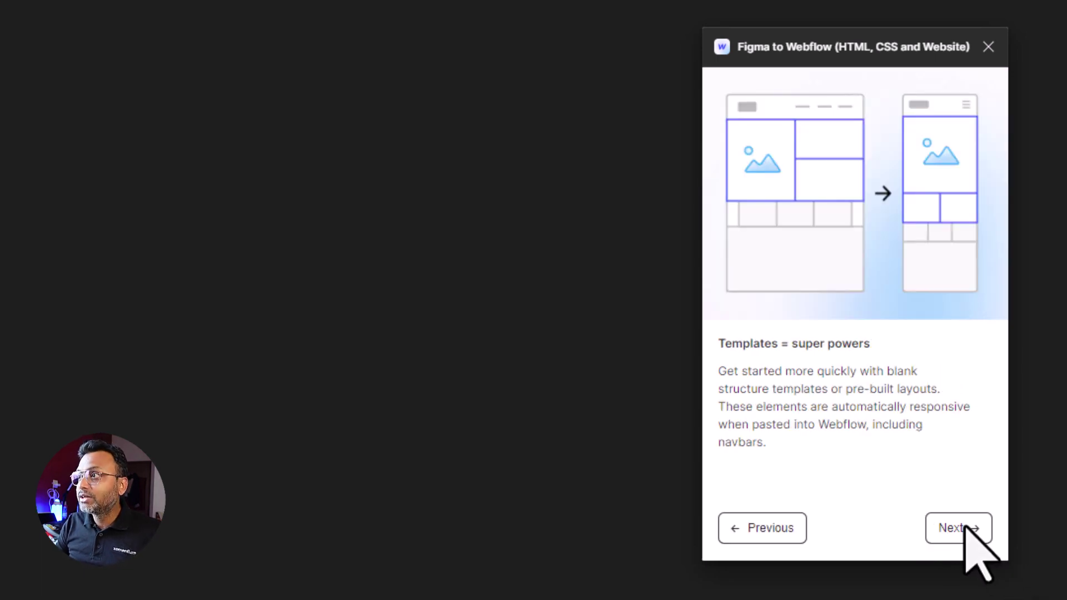
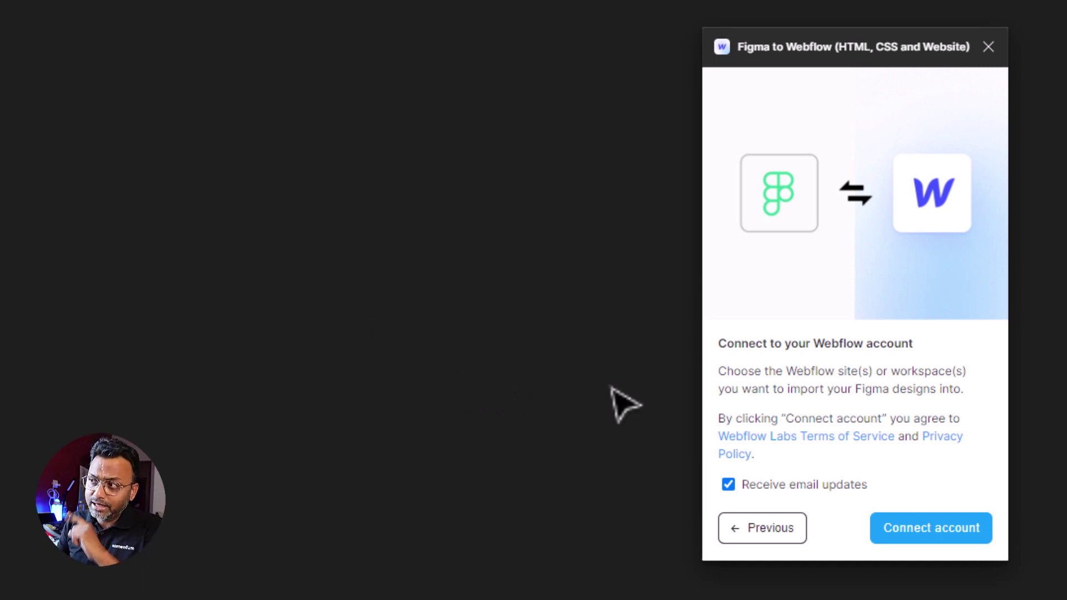
pyautogui.click(921, 531)
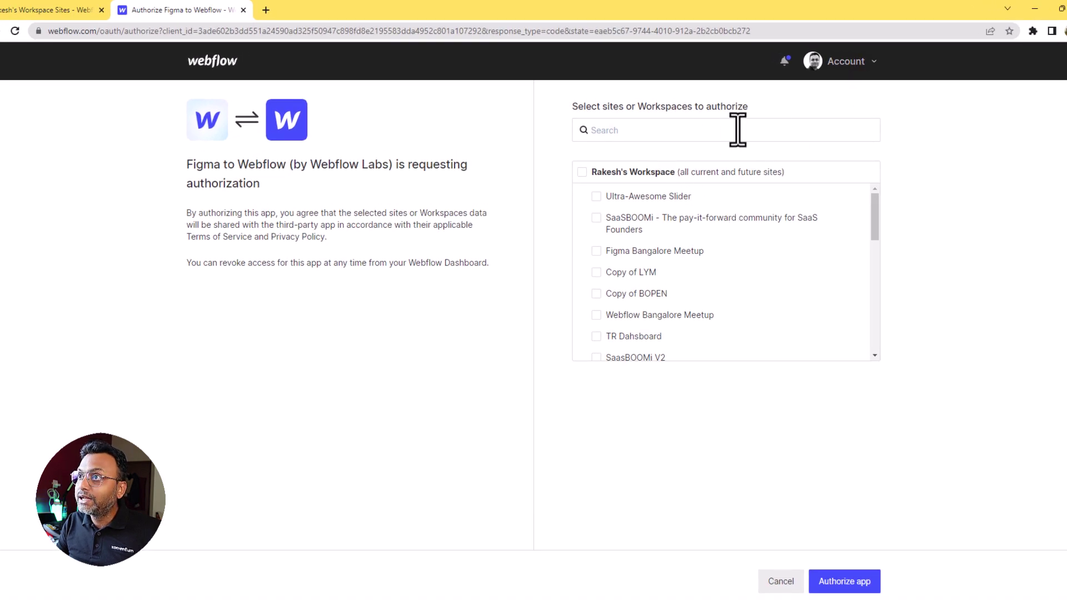
# Step: Authorize the plugin to access only the DesignOverflow Exceptional Site
pyautogui.moveTo(195, 165); pyautogui.dragTo(383, 165)
pyautogui.moveTo(572, 108); pyautogui.dragTo(758, 108)
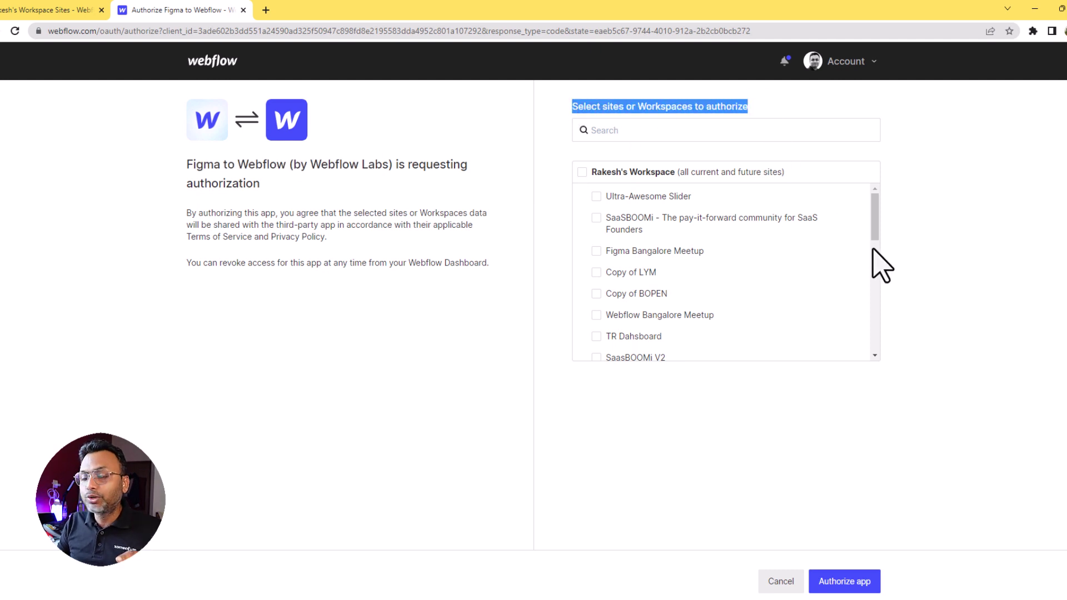
pyautogui.moveTo(875, 224); pyautogui.dragTo(886, 374)
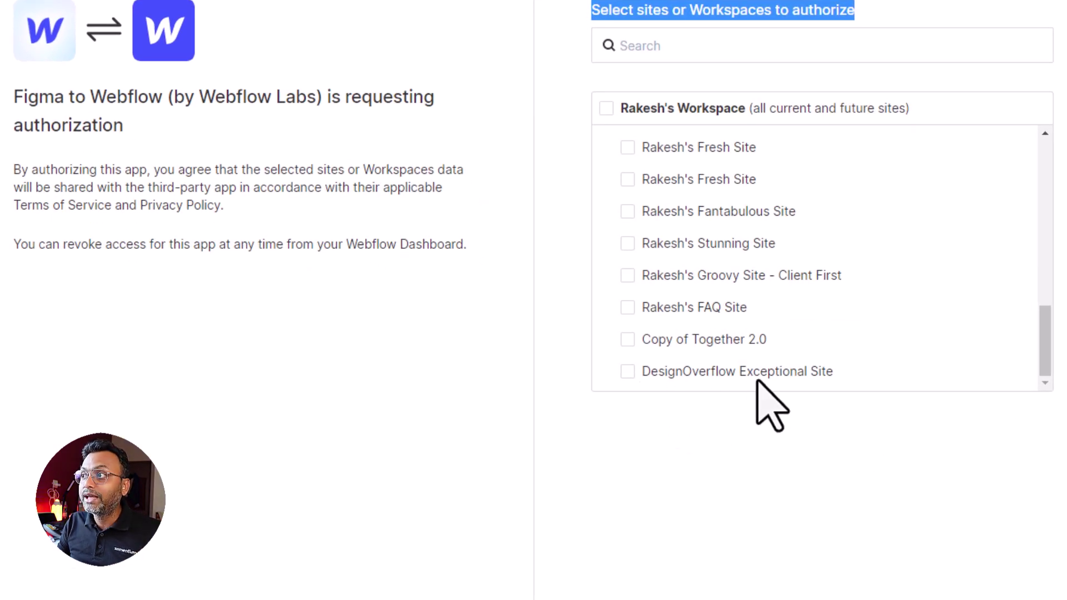
pyautogui.click(626, 372)
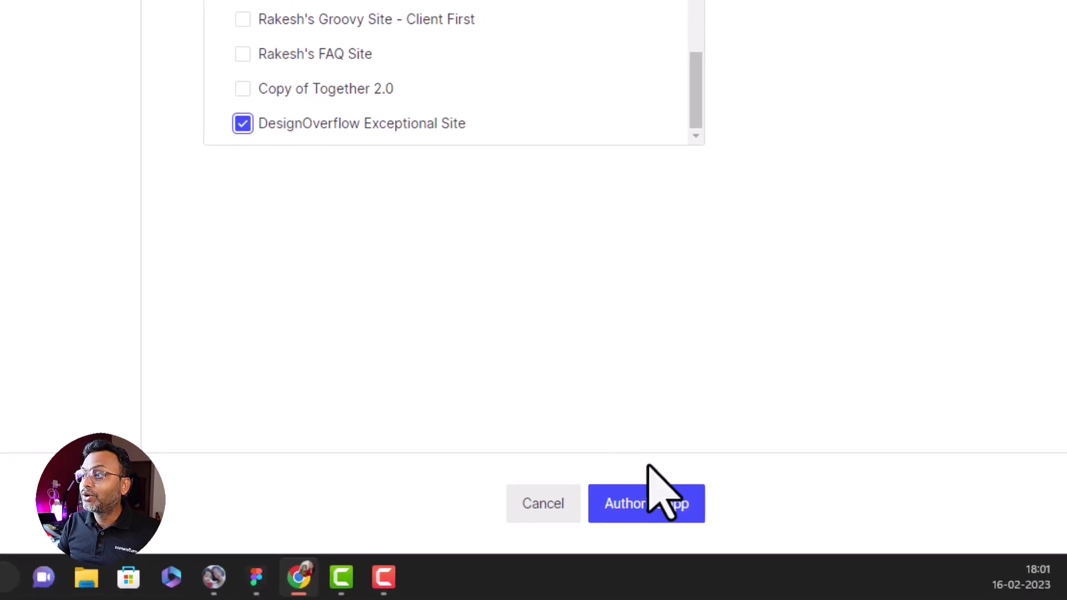
pyautogui.click(651, 511)
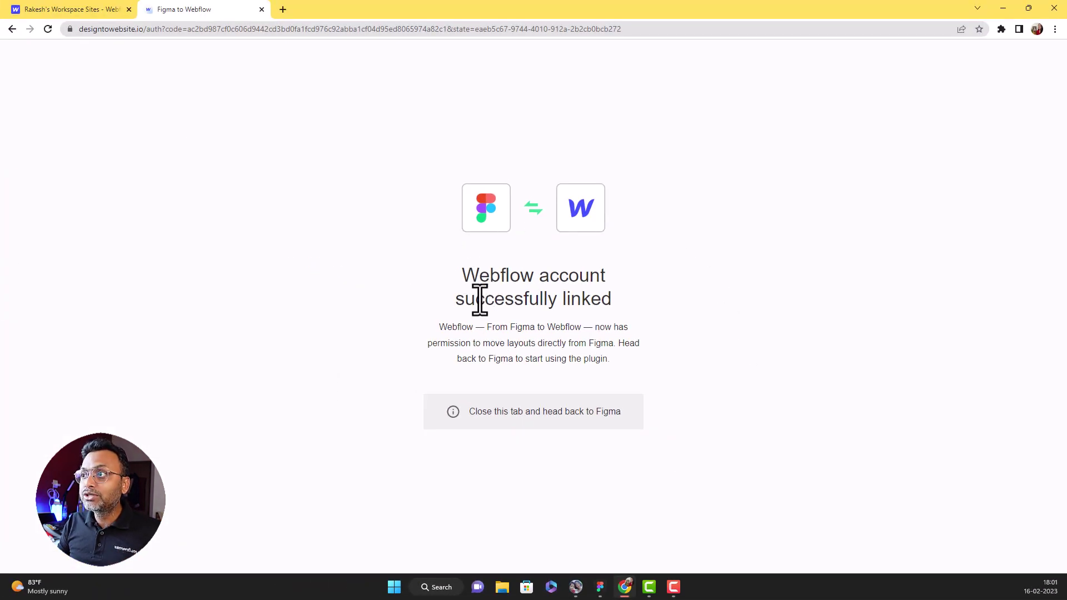
# Step: Close the account-linking confirmation page, switch back to Figma and start the linked plugin
pyautogui.moveTo(480, 300); pyautogui.dragTo(618, 305)
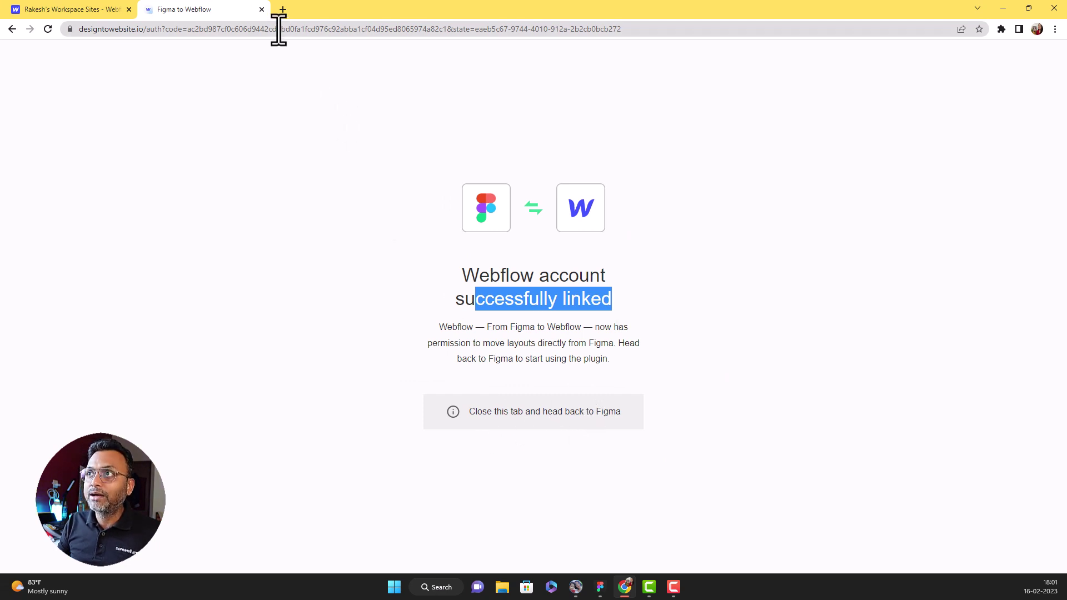
pyautogui.click(261, 10)
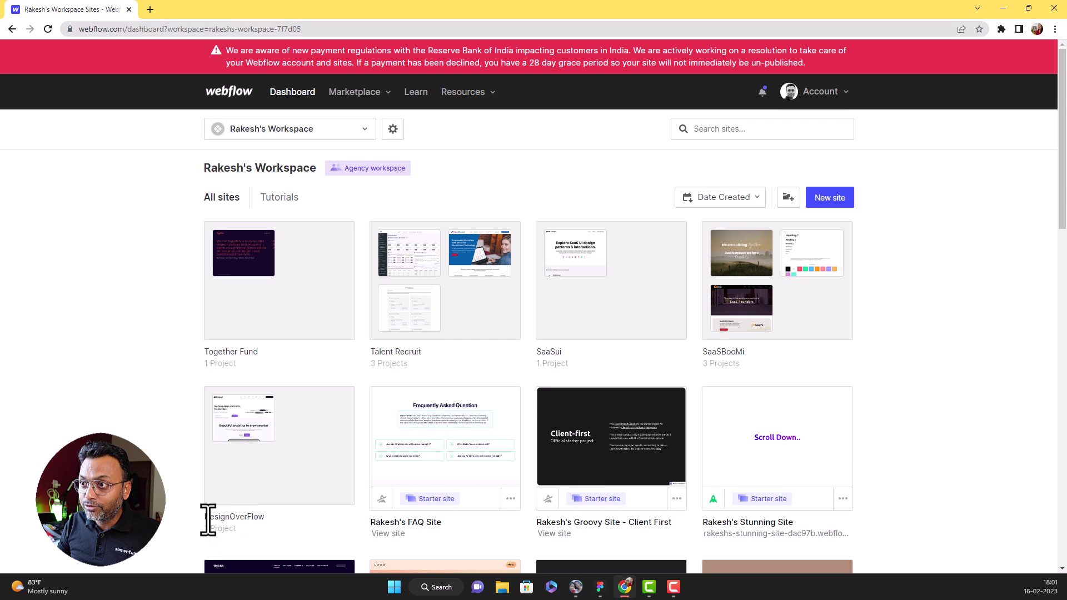
pyautogui.moveTo(208, 518); pyautogui.dragTo(267, 516)
pyautogui.click(600, 587)
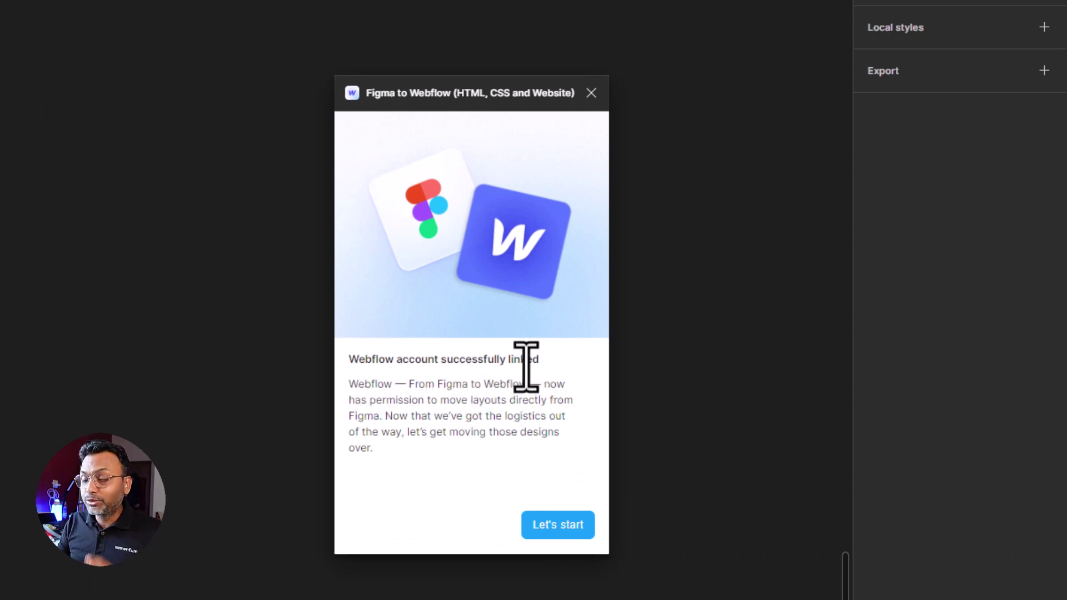
pyautogui.click(561, 527)
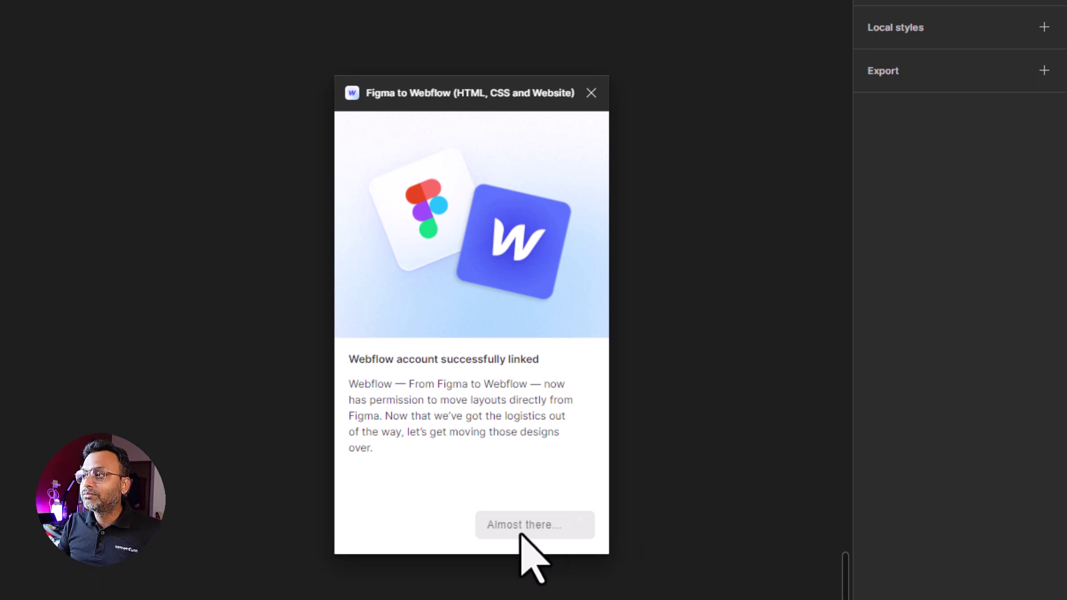
pyautogui.moveTo(460, 99); pyautogui.dragTo(529, 97)
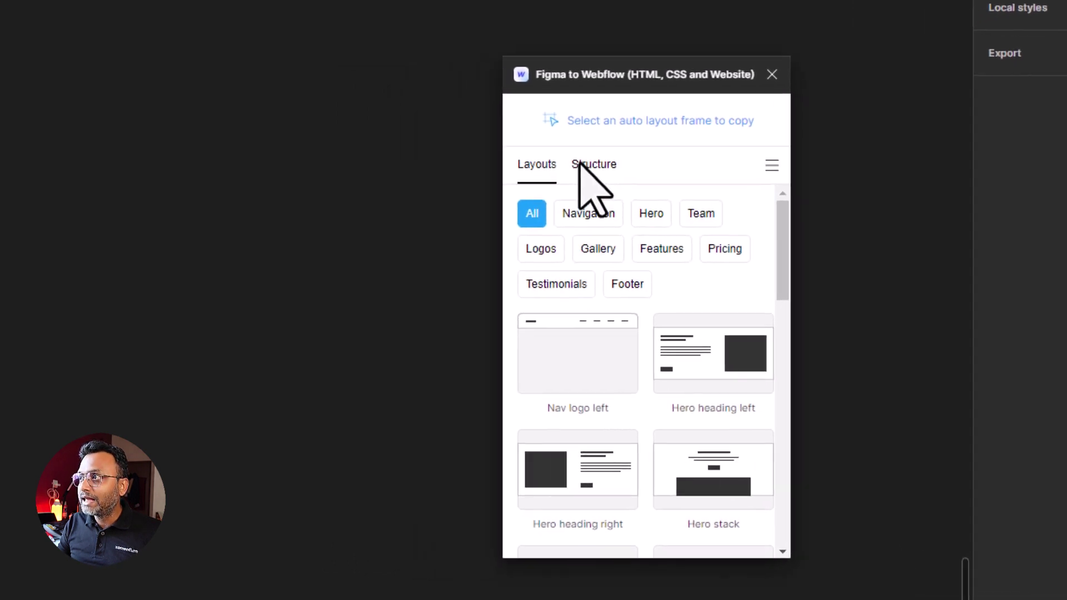
# Step: Browse the plugin's Structure templates and its full list of Layouts templates
pyautogui.click(491, 176)
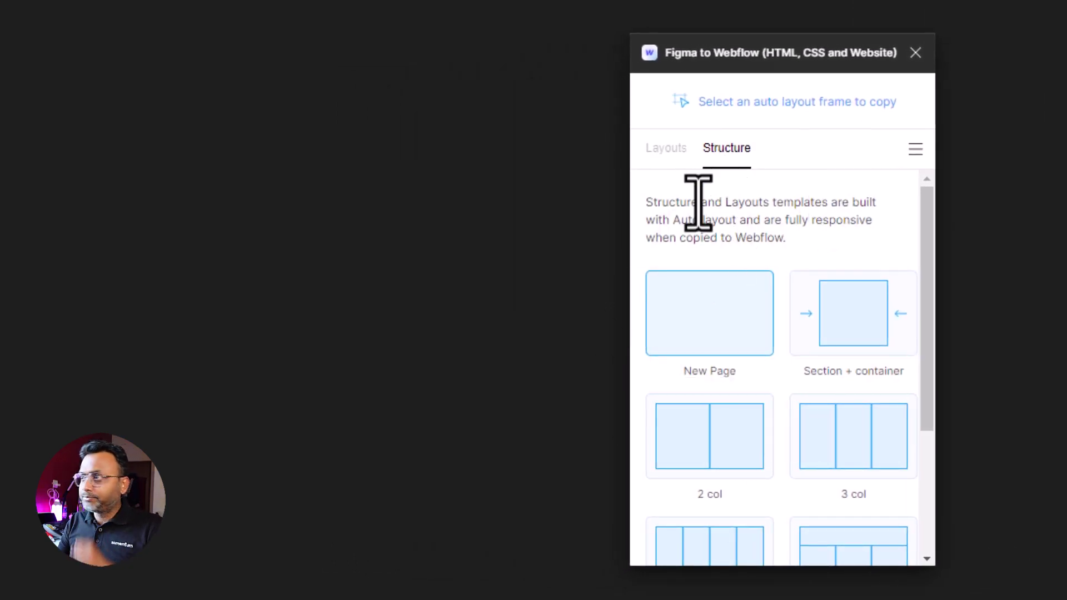
pyautogui.click(660, 150)
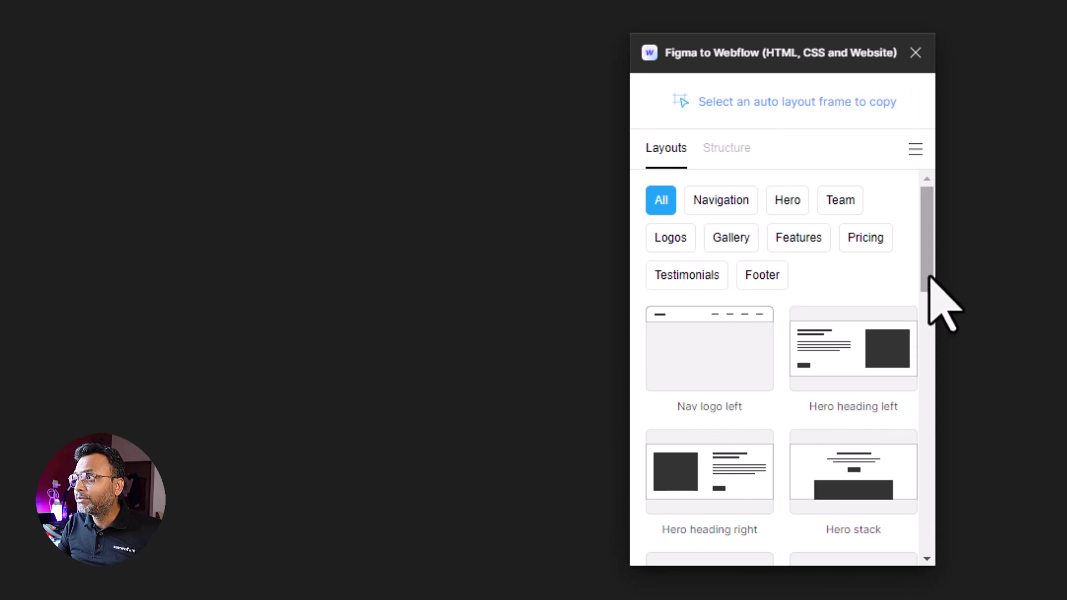
pyautogui.moveTo(926, 275); pyautogui.dragTo(918, 549)
pyautogui.moveTo(928, 465); pyautogui.dragTo(786, 267)
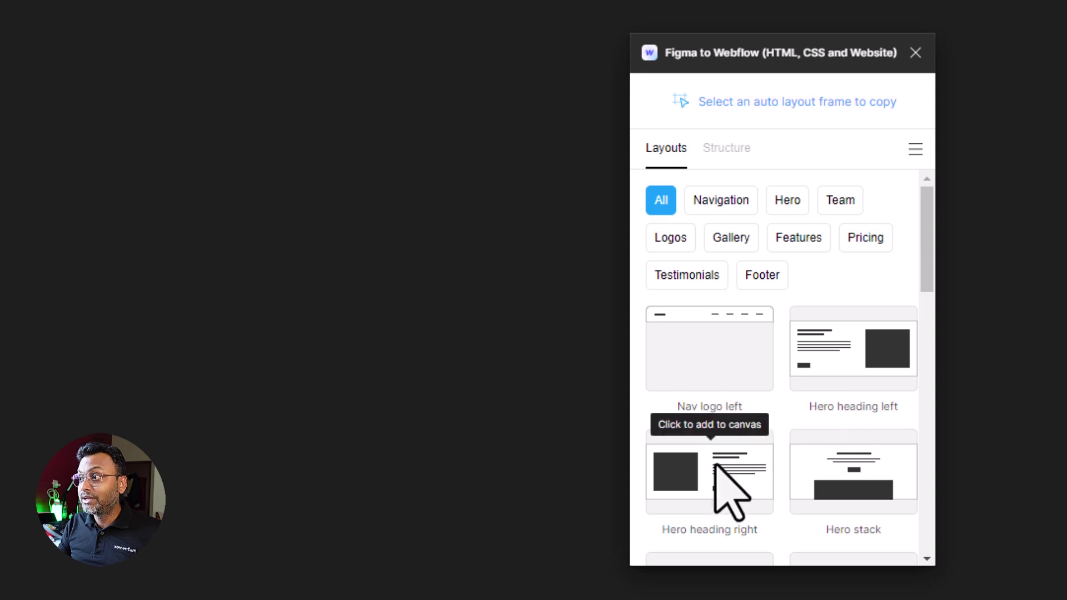
pyautogui.scroll(-2, 718, 478)
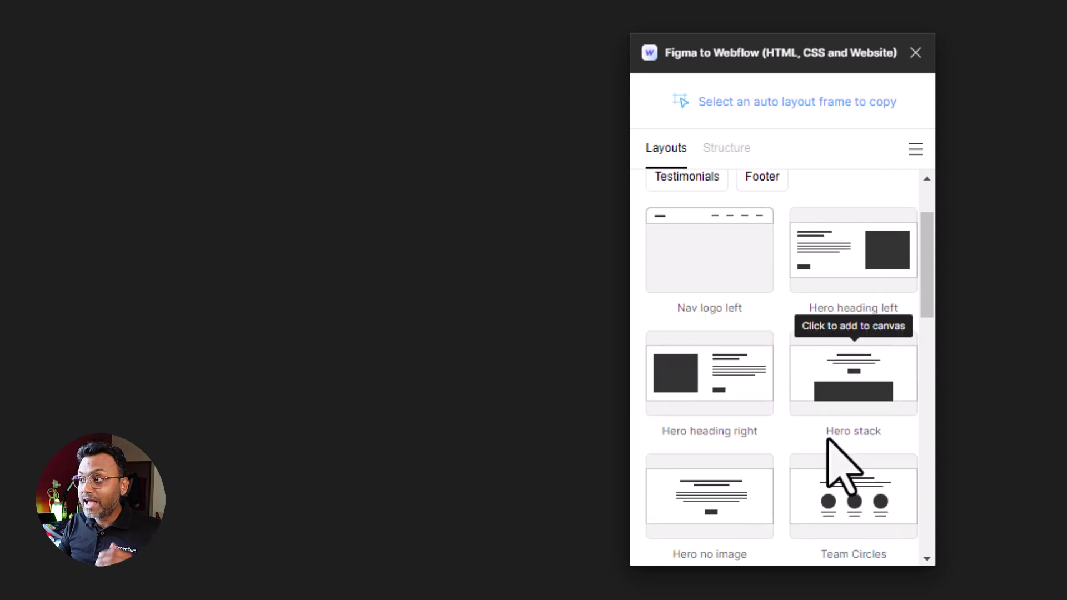
pyautogui.scroll(-4, 767, 472)
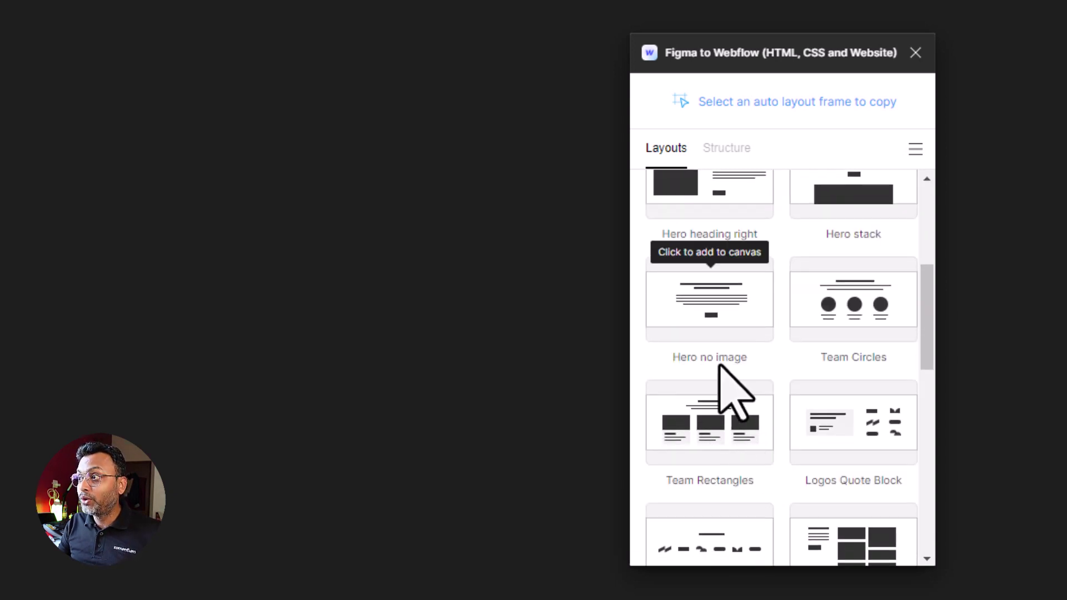
pyautogui.scroll(6, 839, 398)
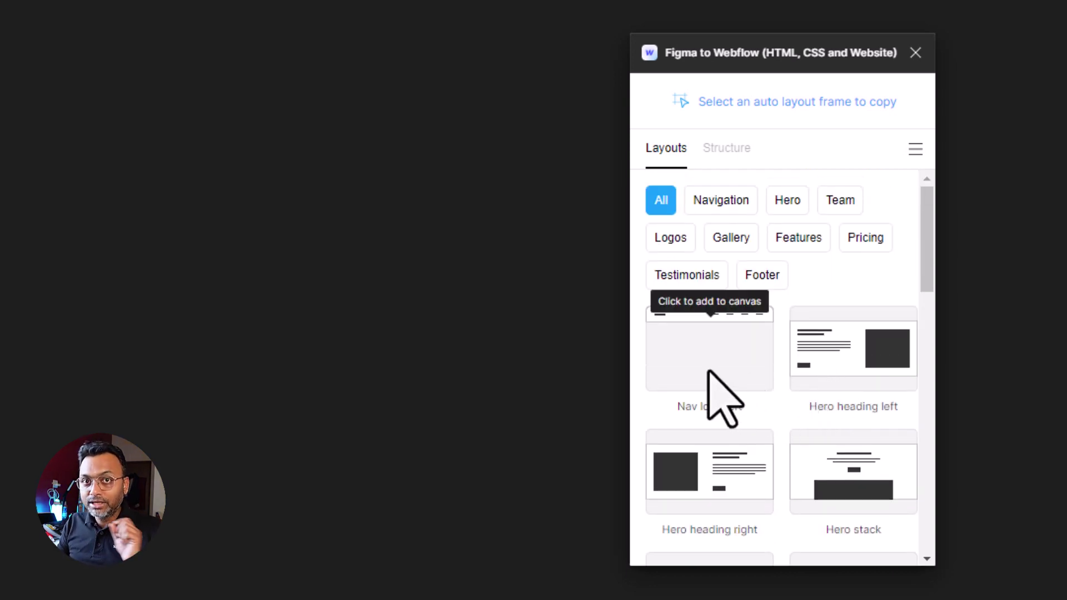
# Step: Add the Nav logo left layout to the canvas and move its frame to about X 18932, Y 1708, clear of the plugin window
pyautogui.click(684, 342)
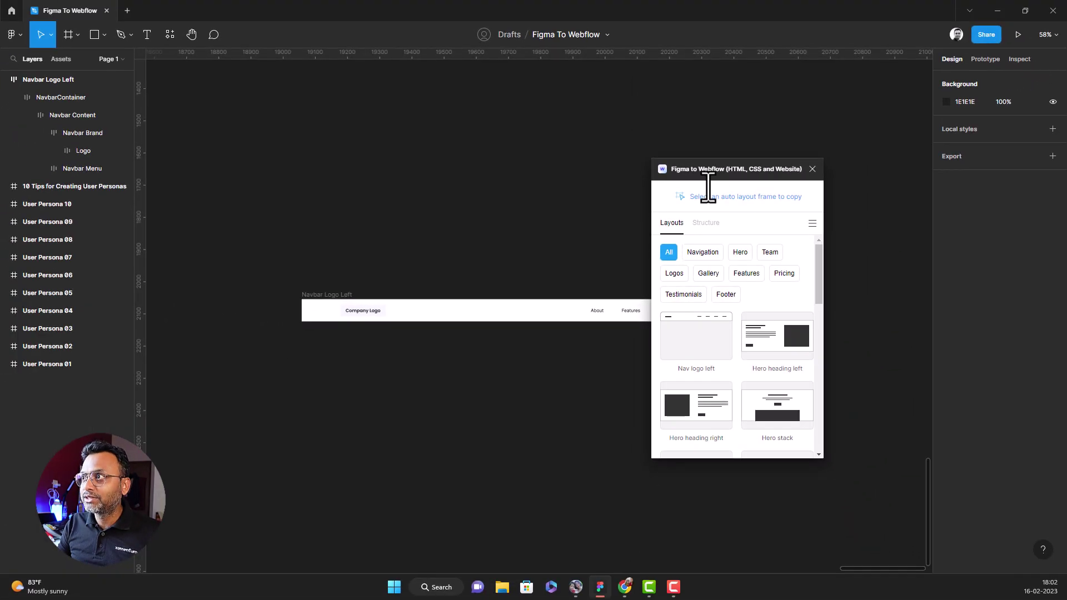
pyautogui.moveTo(717, 172); pyautogui.dragTo(840, 238)
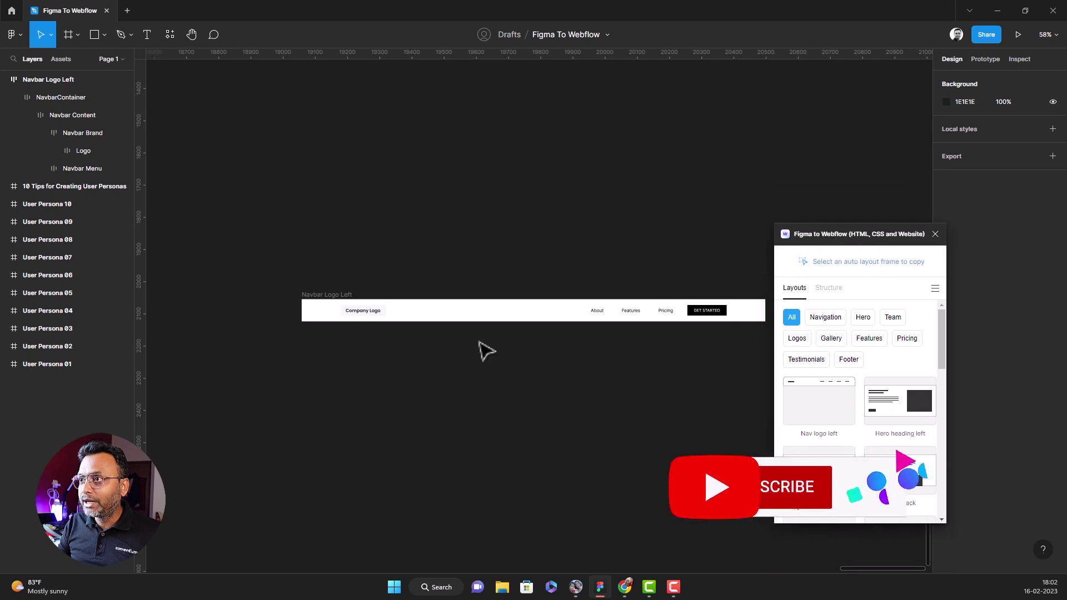
pyautogui.click(338, 298)
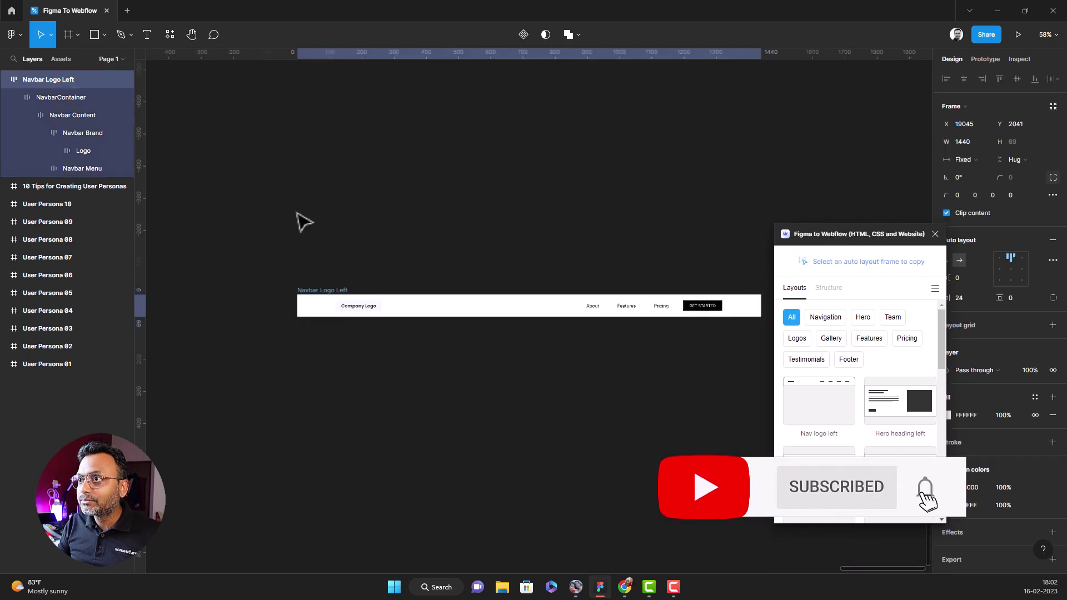
pyautogui.moveTo(304, 222); pyautogui.dragTo(301, 190)
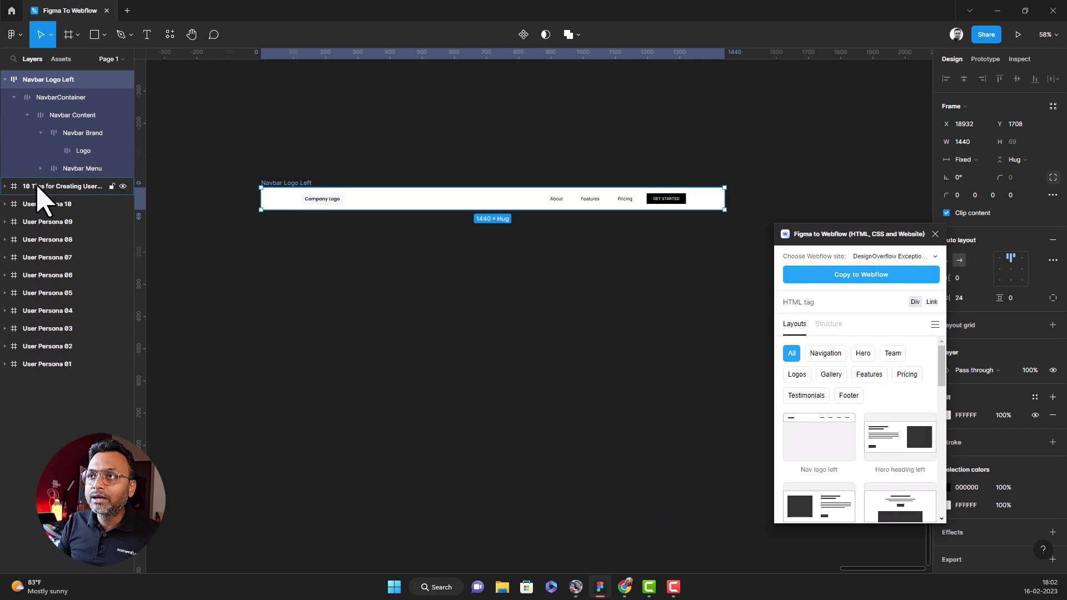
# Step: Add a new page named Page 2 to the Figma To Webflow file
pyautogui.click(115, 59)
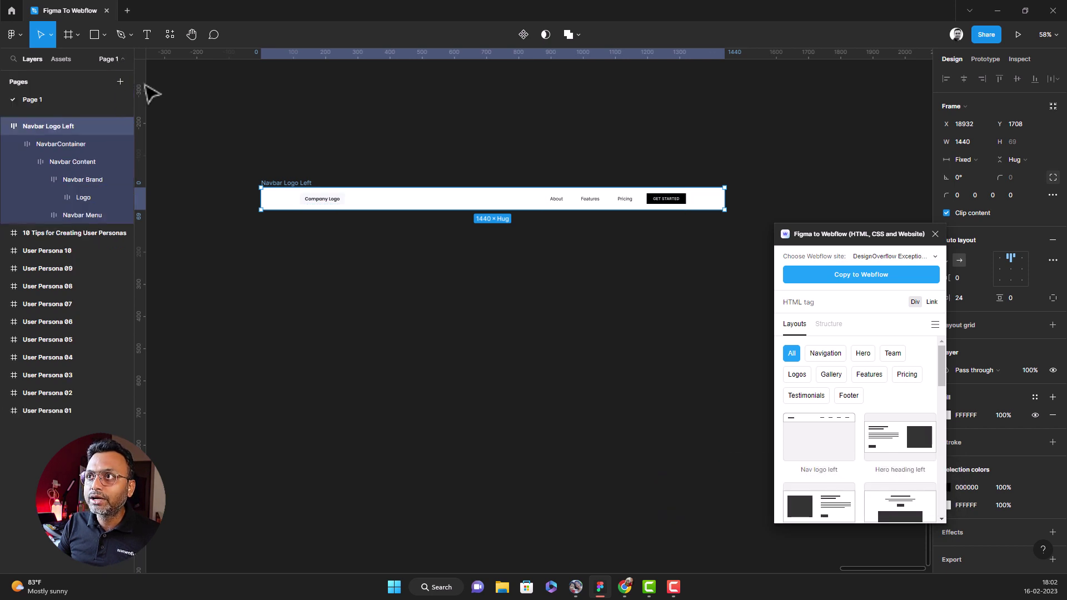
pyautogui.click(120, 81)
pyautogui.press('Return')
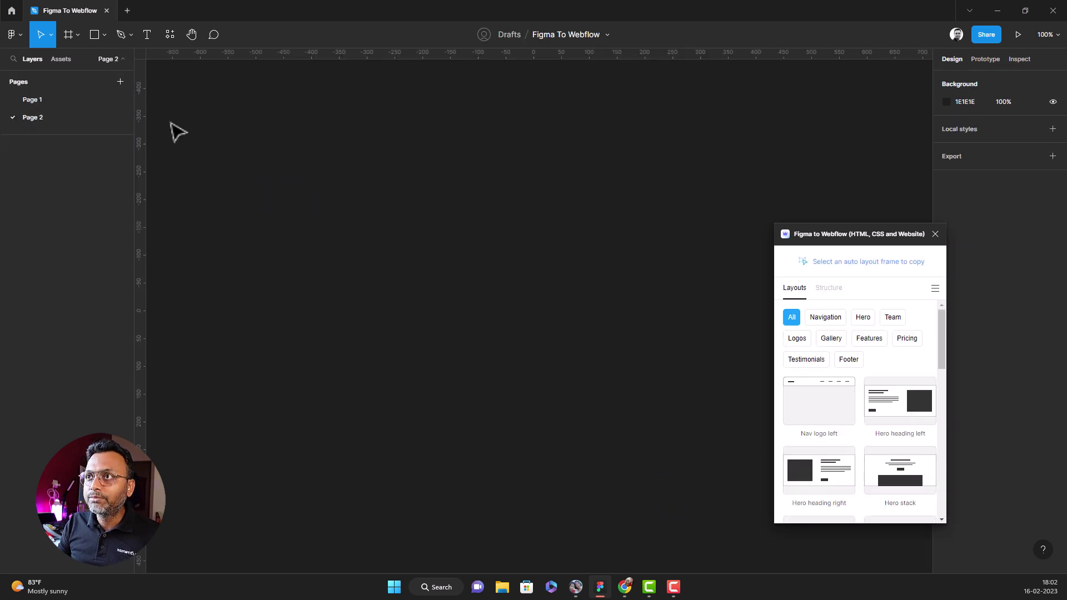
# Step: Move the Navbar Logo Left frame from Page 1 to Page 2
pyautogui.click(48, 100)
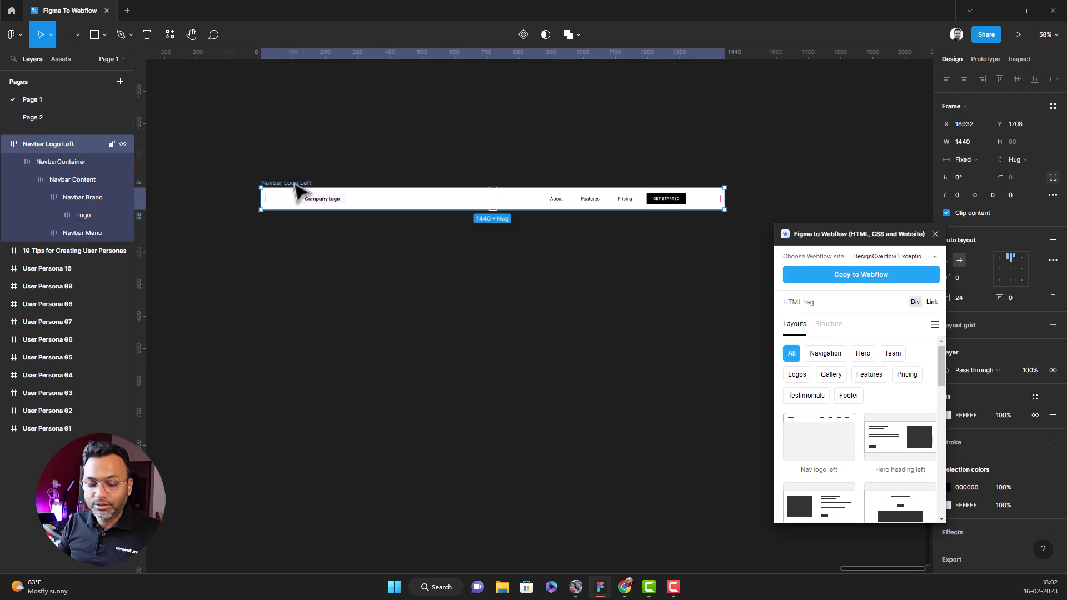
pyautogui.hotkey('ctrl', 'x')
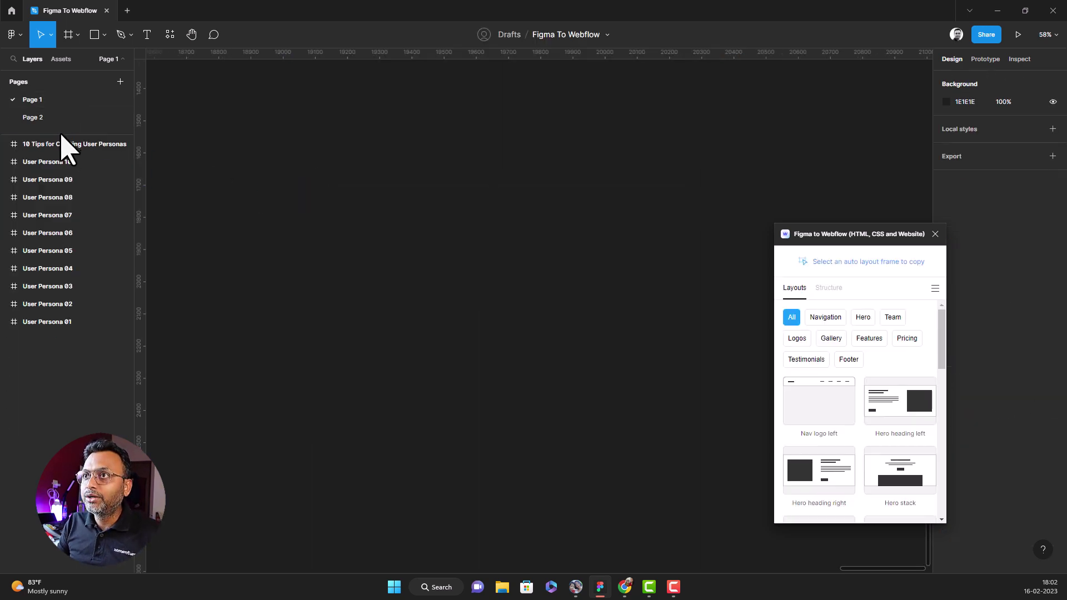
pyautogui.click(32, 117)
pyautogui.hotkey('ctrl', 'v')
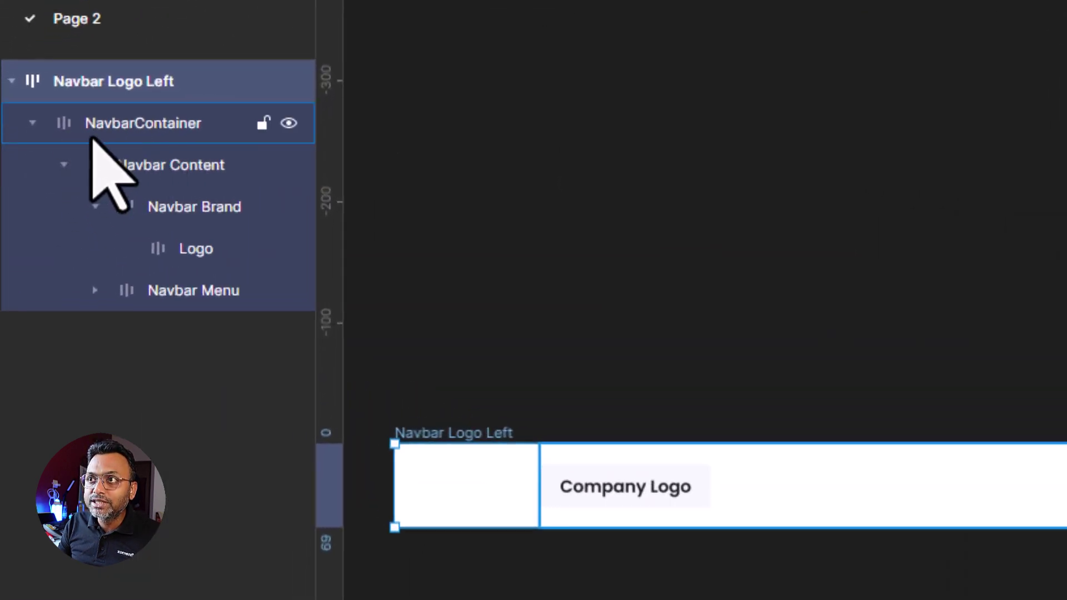
# Step: Expand the Navbar Menu layers to examine the navbar's structure and move the plugin window clear of the navbar
pyautogui.click(97, 290)
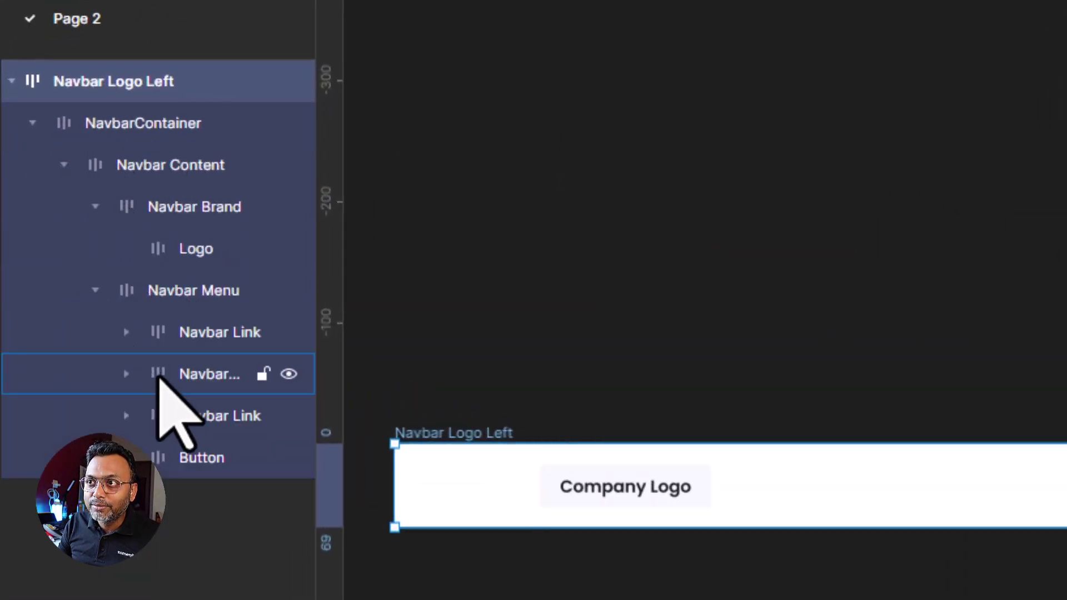
pyautogui.click(126, 415)
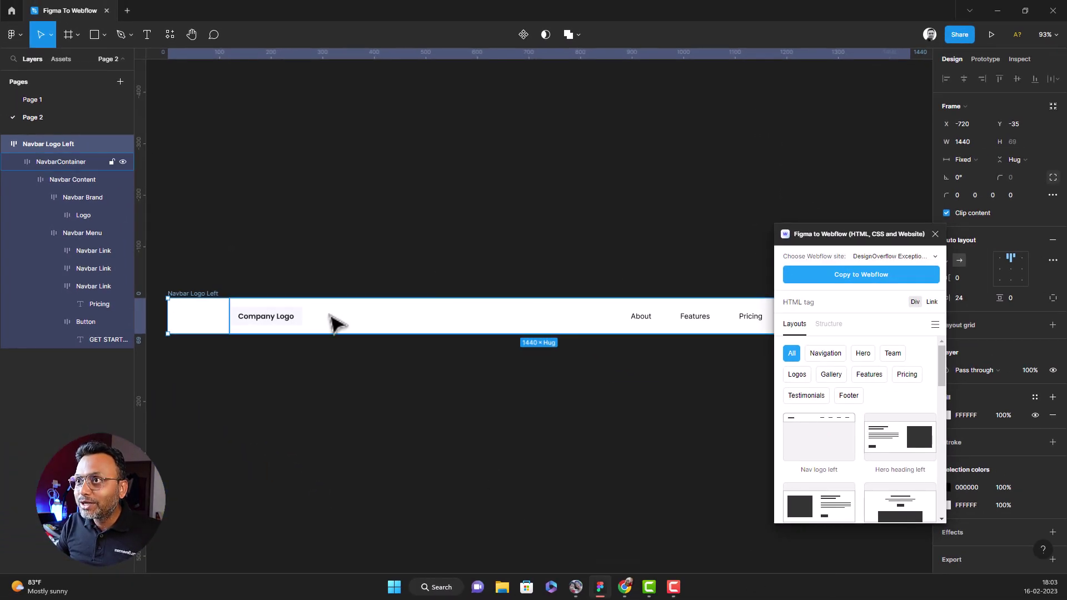
pyautogui.click(392, 280)
pyautogui.scroll(-1, 393, 261)
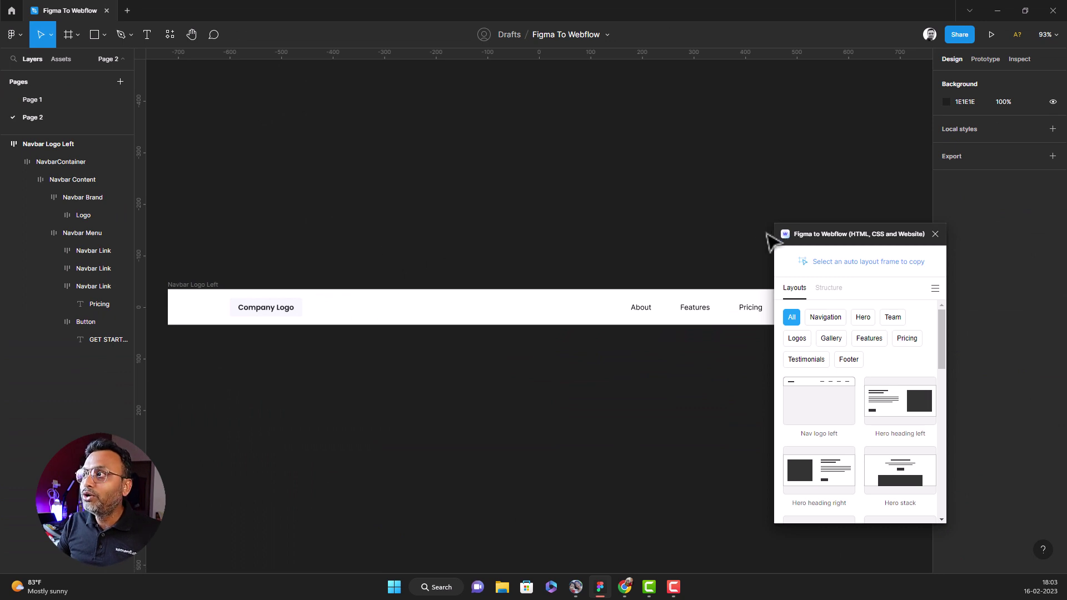
pyautogui.moveTo(805, 234); pyautogui.dragTo(808, 368)
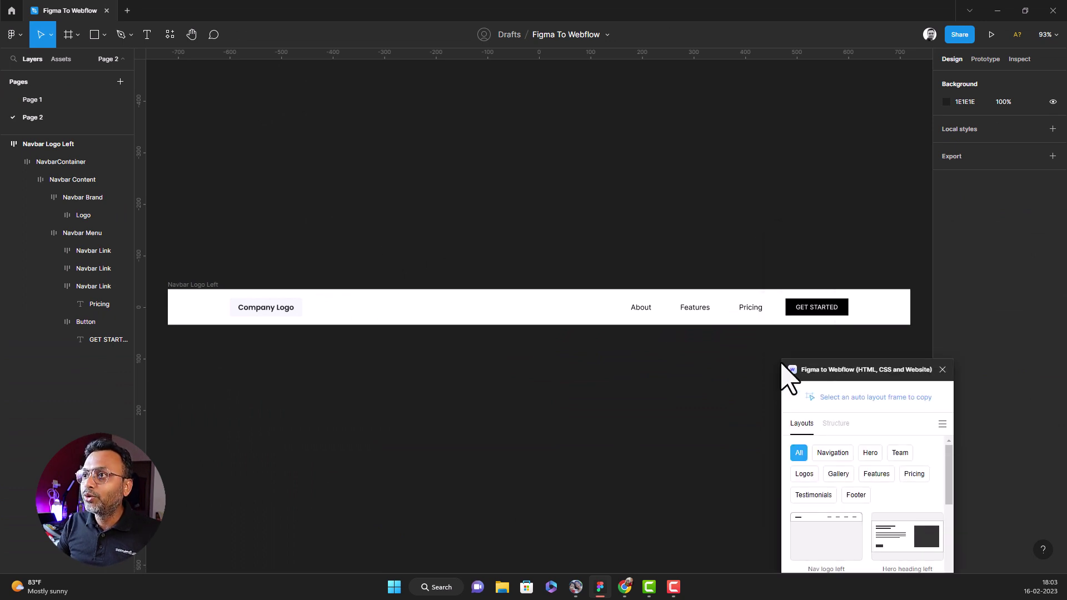
# Step: Try placing the Navbar Brand after the Navbar Menu, return it to the first position and deselect it
pyautogui.click(258, 322)
pyautogui.click(258, 321)
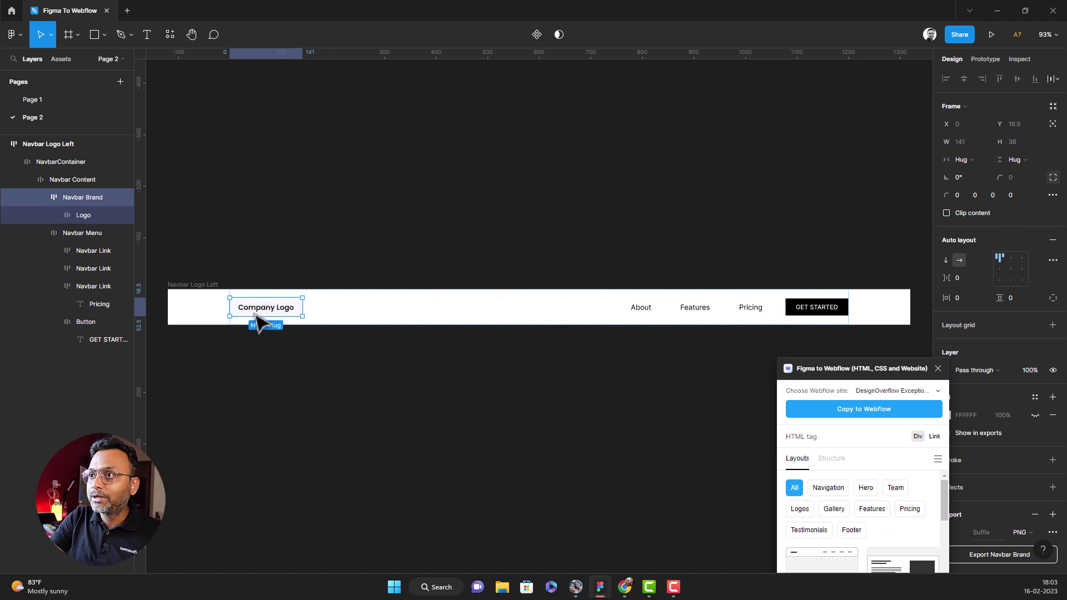
pyautogui.press('Right')
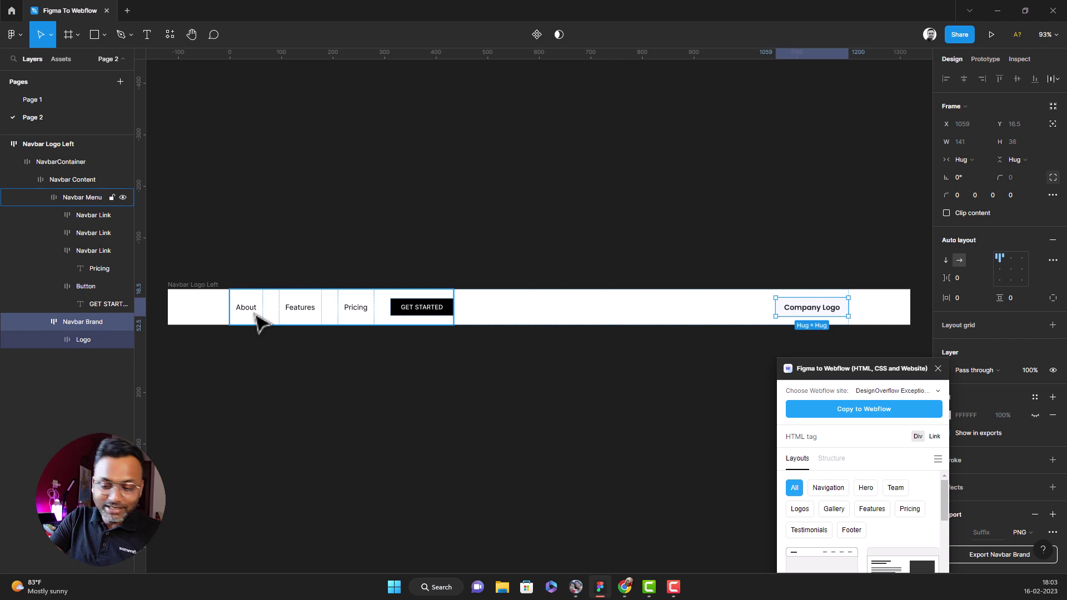
pyautogui.press('Left')
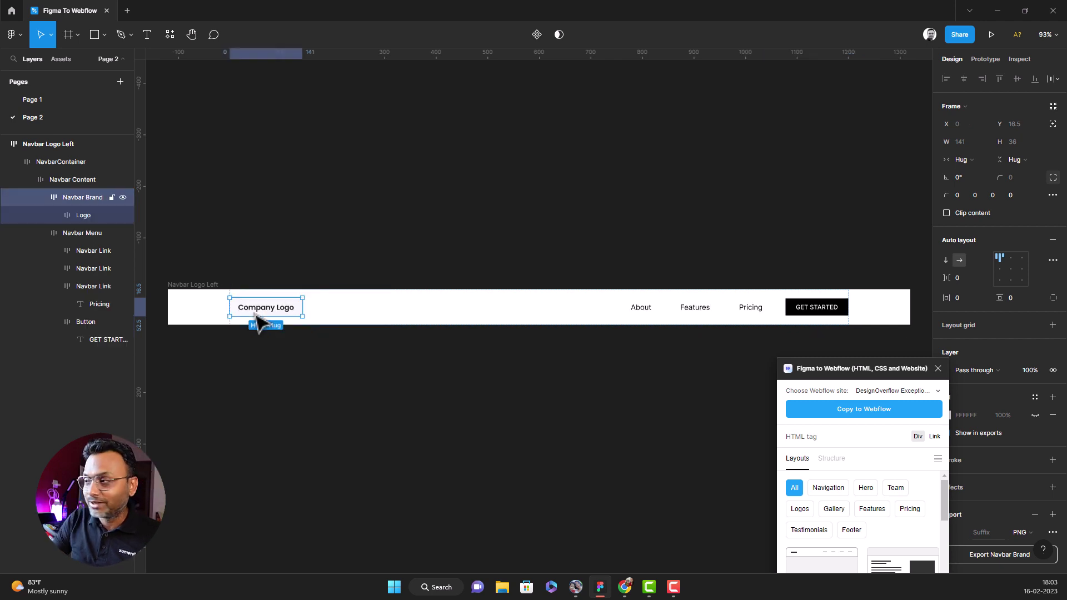
pyautogui.click(342, 237)
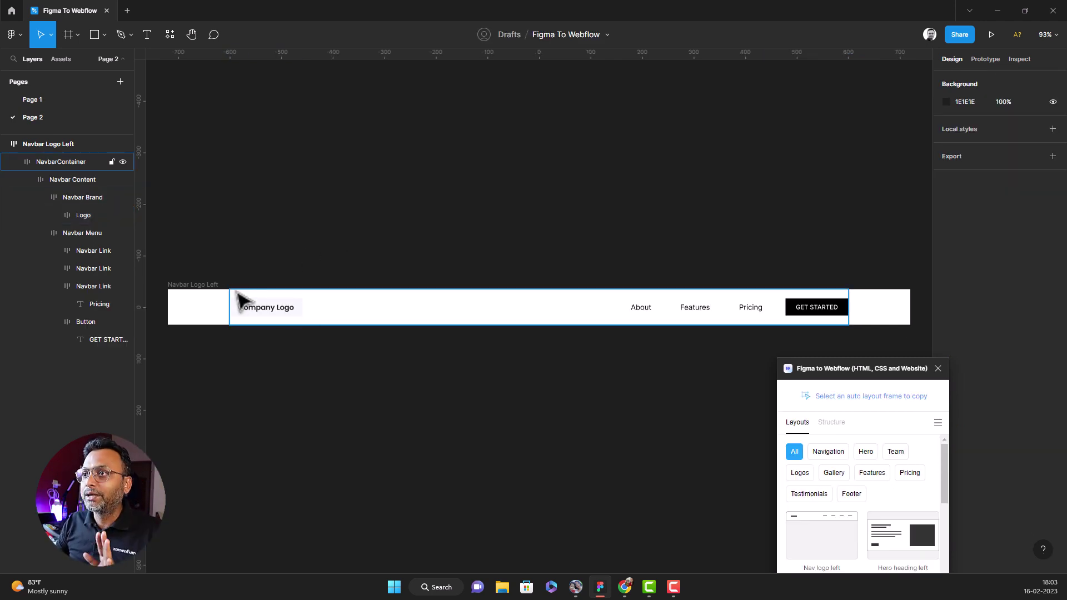
# Step: Move the Navbar Logo Left frame to about X -696, Y -362 and reposition the plugin window beneath it
pyautogui.click(196, 286)
pyautogui.scroll(-2, 219, 234)
pyautogui.moveTo(214, 188); pyautogui.dragTo(207, 119)
pyautogui.scroll(-3, 233, 196)
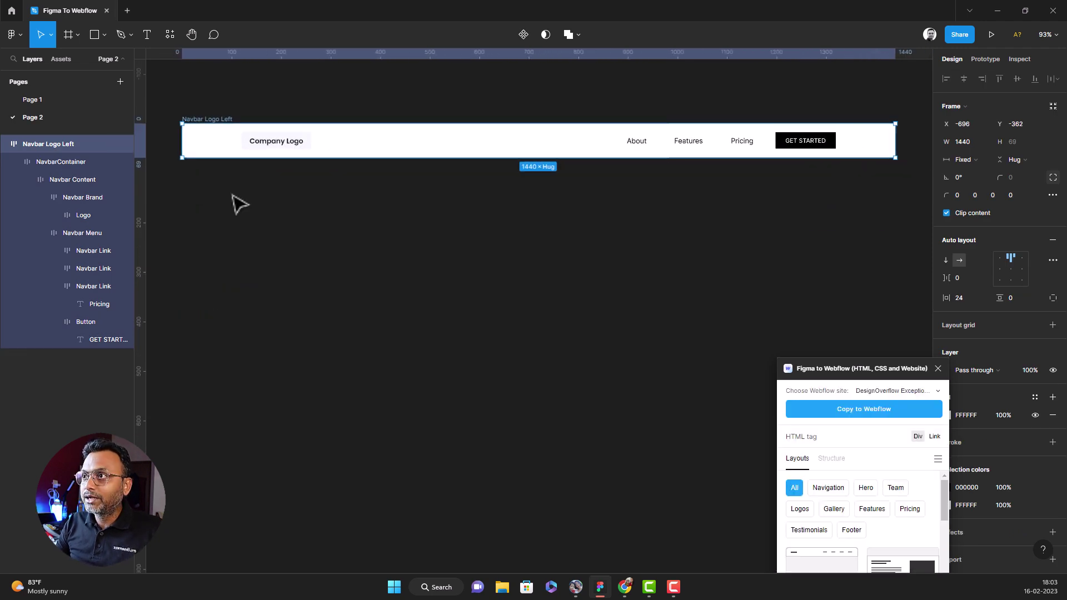
pyautogui.moveTo(814, 372); pyautogui.dragTo(806, 238)
pyautogui.scroll(-2, 853, 441)
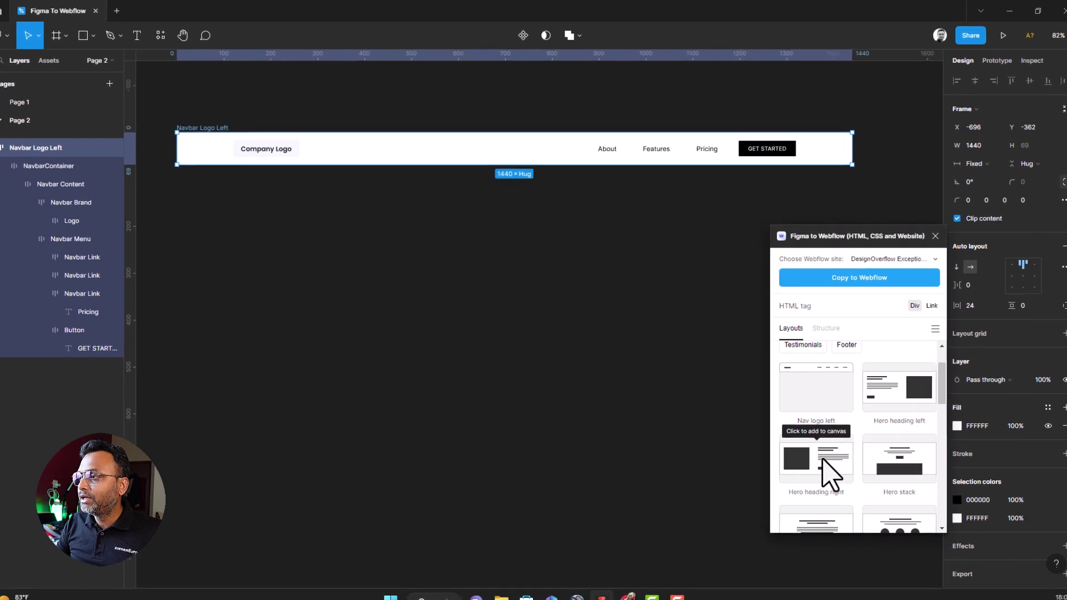
# Step: Try adding the Hero heading left layout with the navbar frame selected, and undo the insertion
pyautogui.click(908, 387)
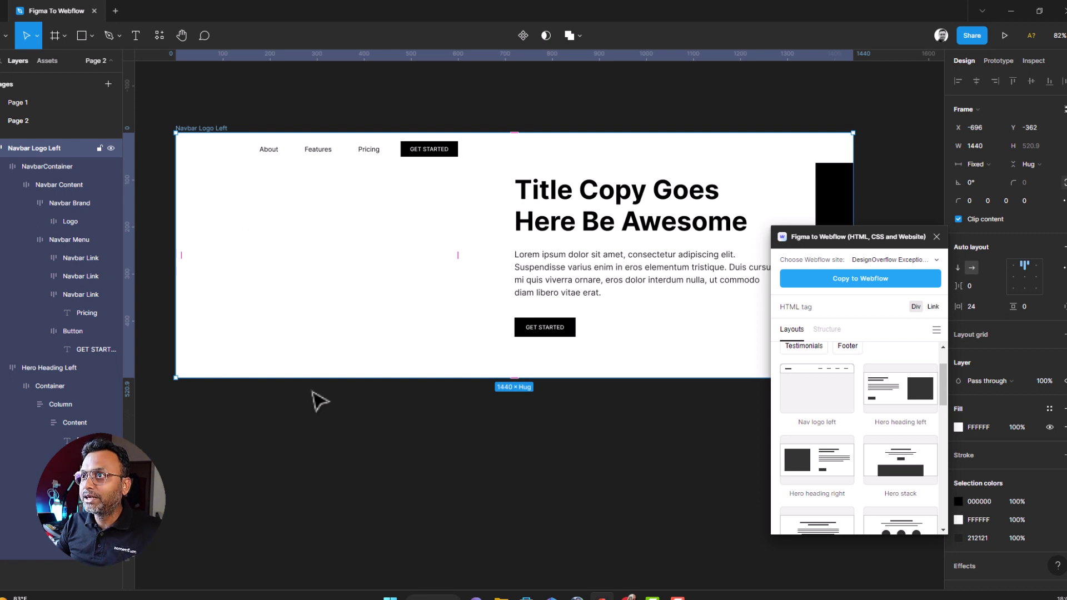
pyautogui.click(315, 431)
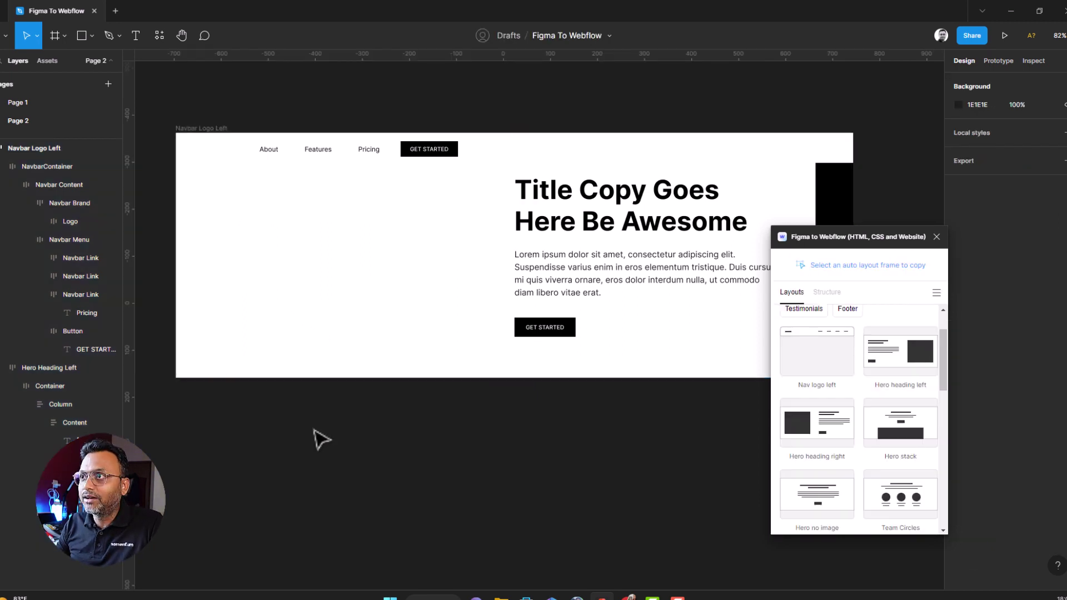
pyautogui.hotkey('ctrl', 'z')
pyautogui.click(279, 300)
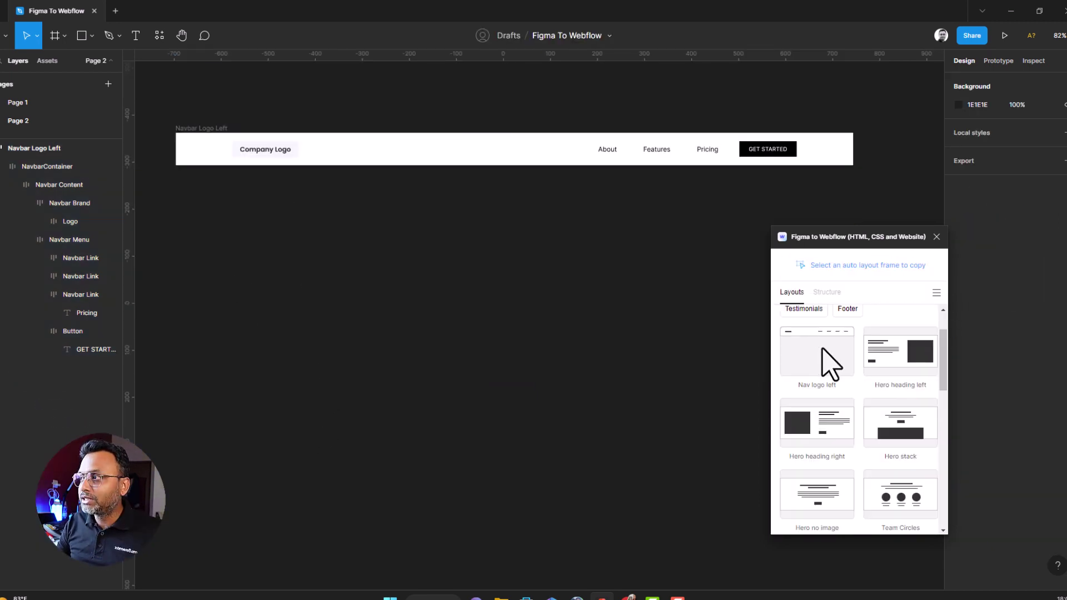
# Step: Add the Hero heading left layout as a separate frame and align it directly below the navbar at X -696, Y -293
pyautogui.click(907, 362)
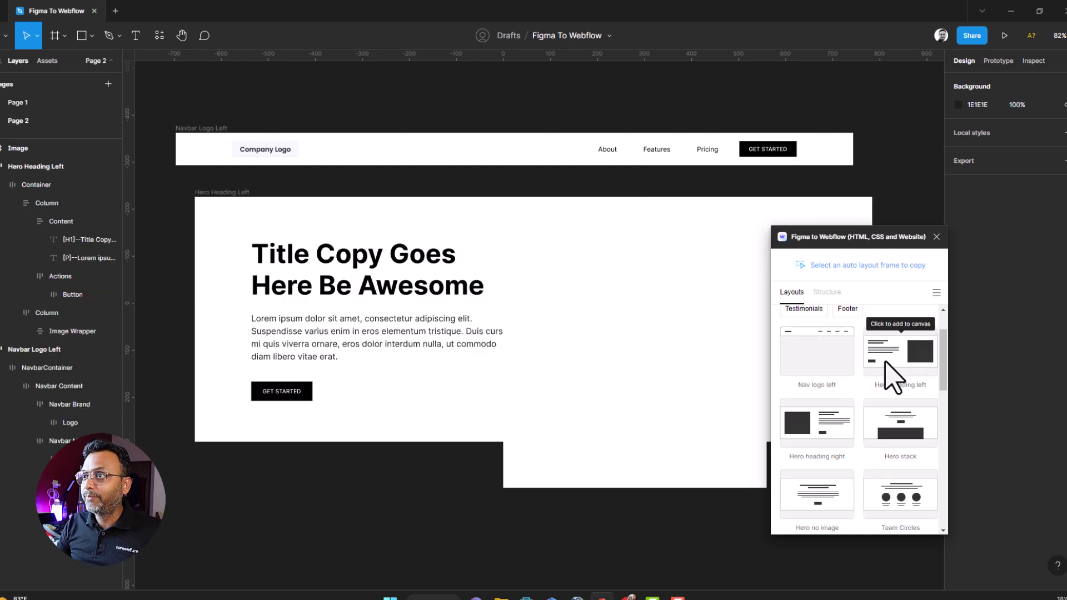
pyautogui.moveTo(231, 200); pyautogui.dragTo(213, 174)
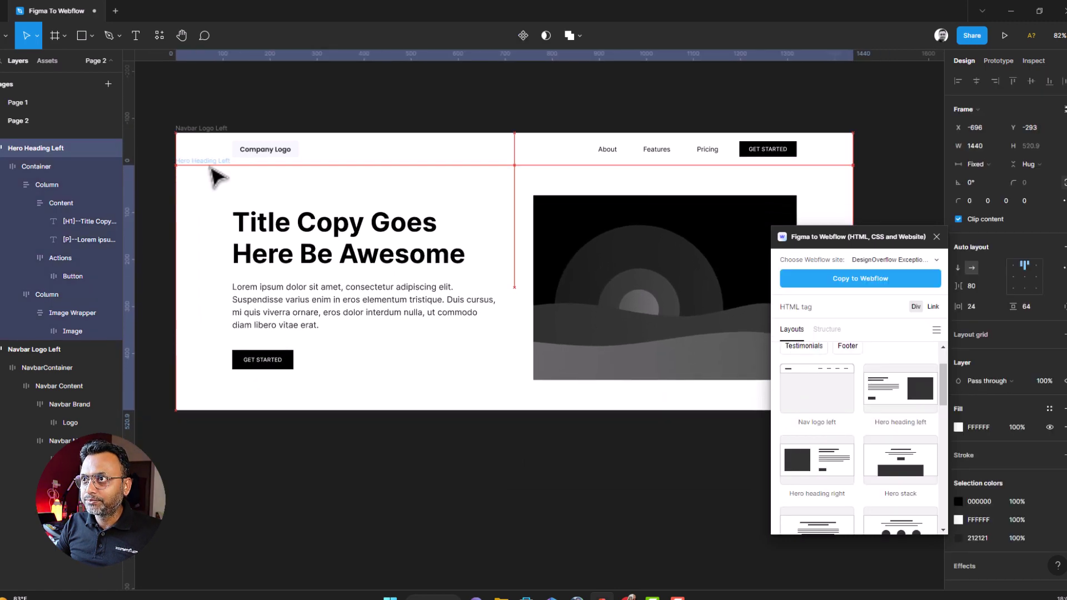
pyautogui.click(253, 439)
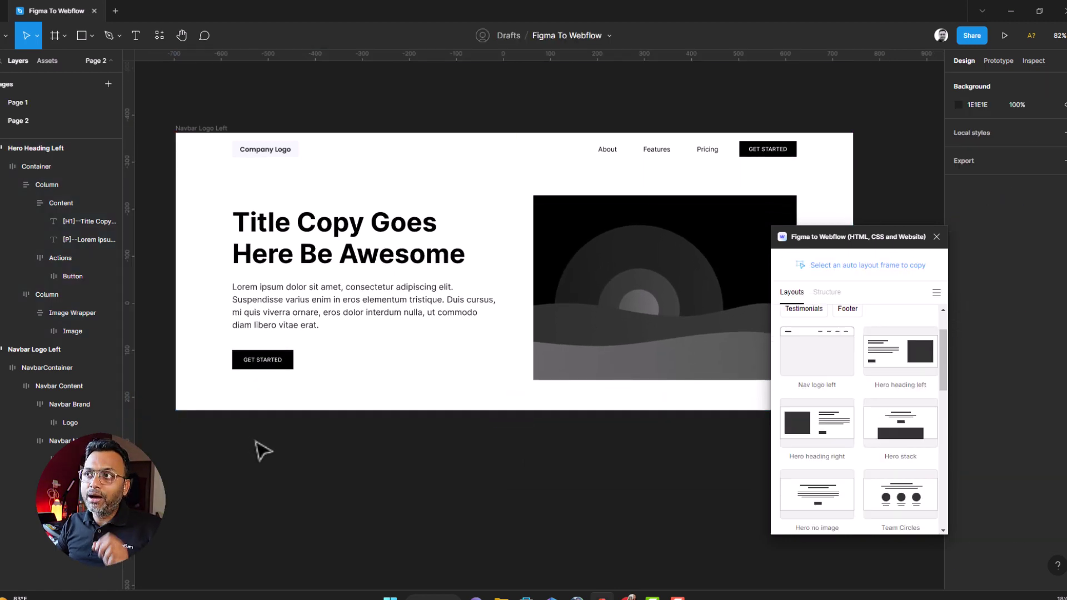
# Step: Wrap the Hero Heading Left and Navbar Logo Left frames together in an auto layout frame and rename it Website
pyautogui.click(33, 149)
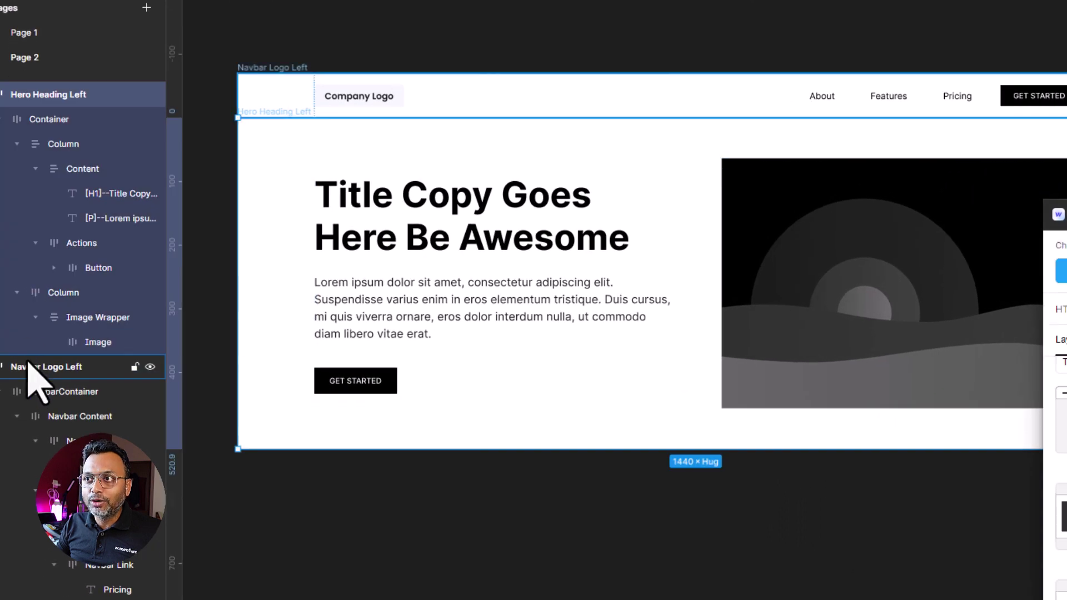
pyautogui.click(29, 366)
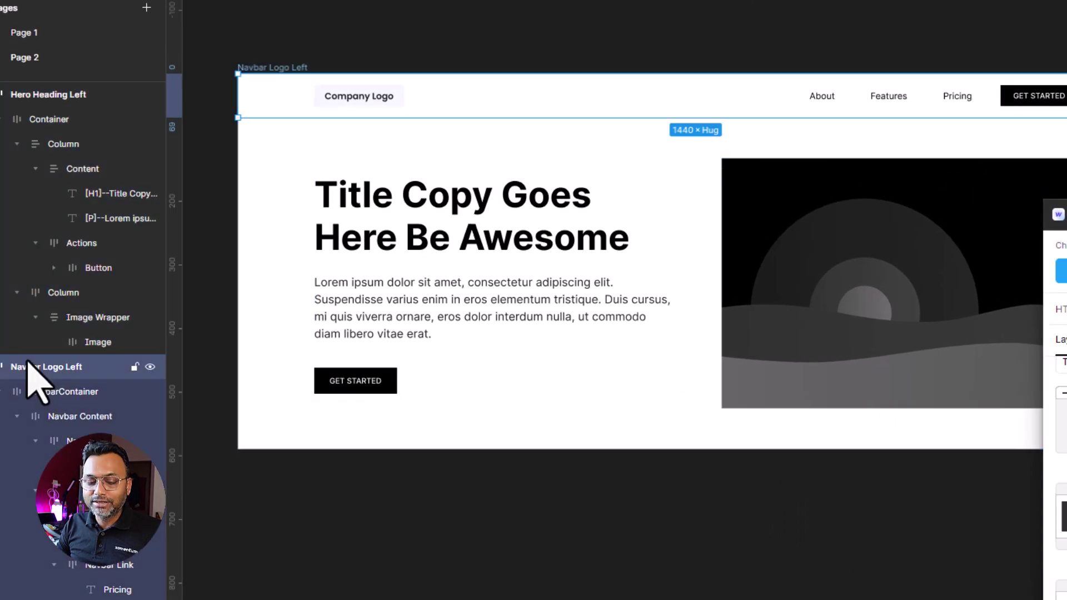
pyautogui.click(37, 96)
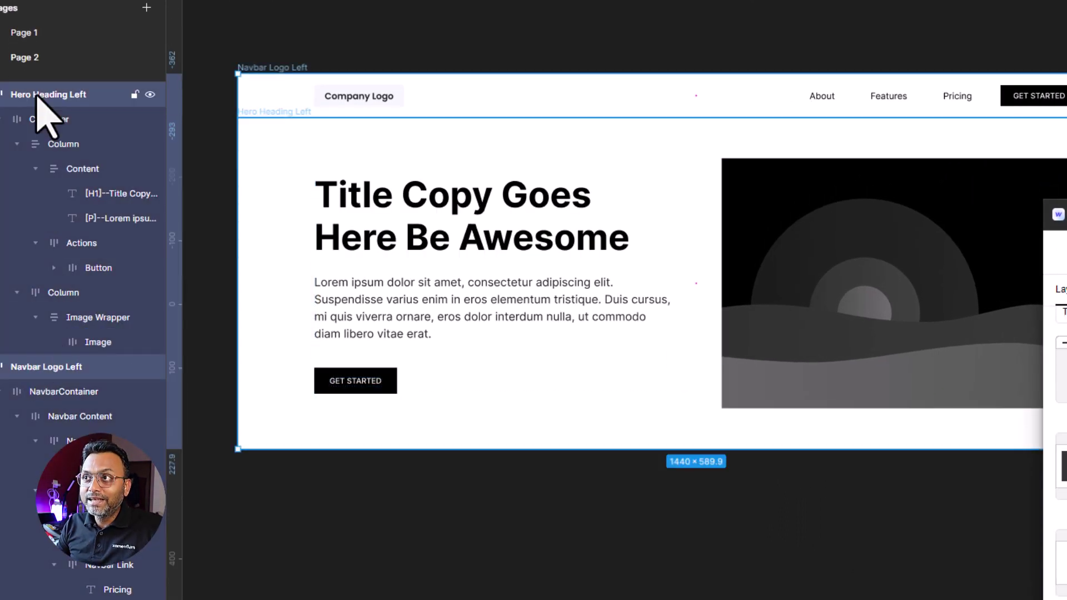
pyautogui.rightClick(267, 70)
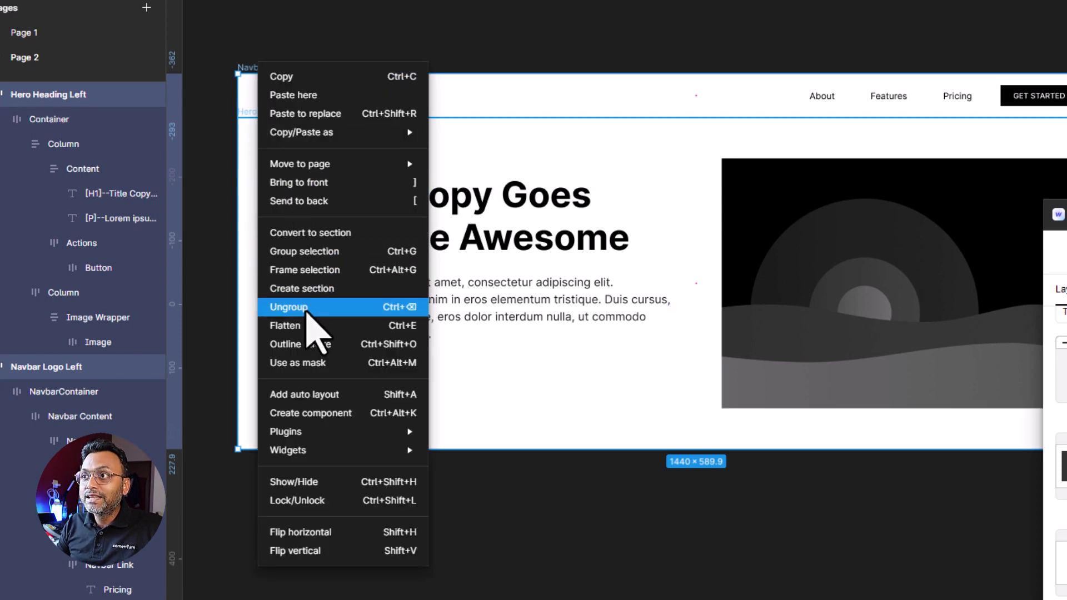
pyautogui.click(322, 395)
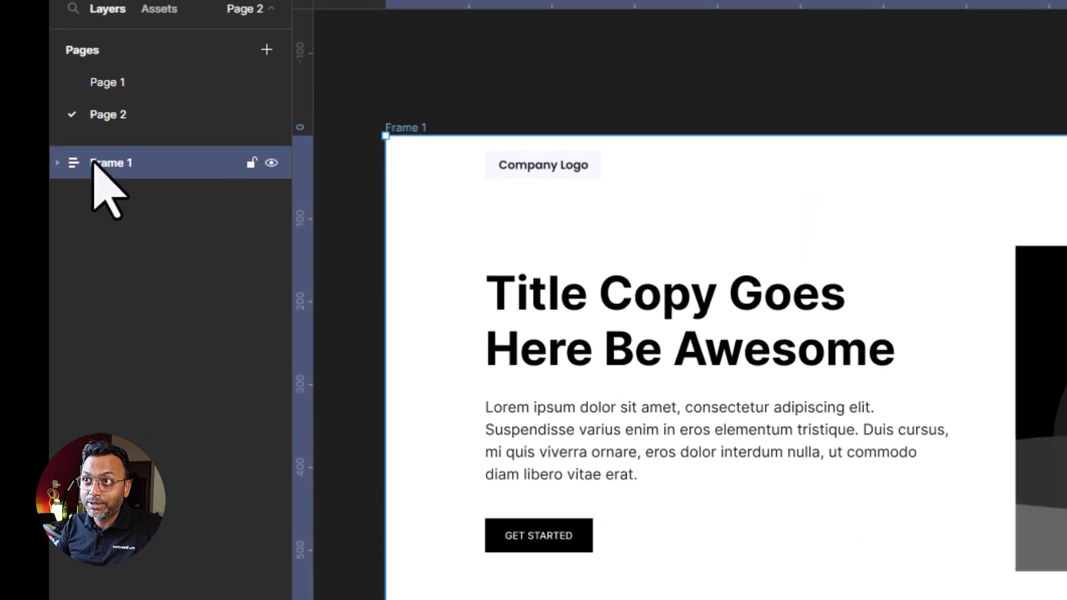
pyautogui.doubleClick(103, 163)
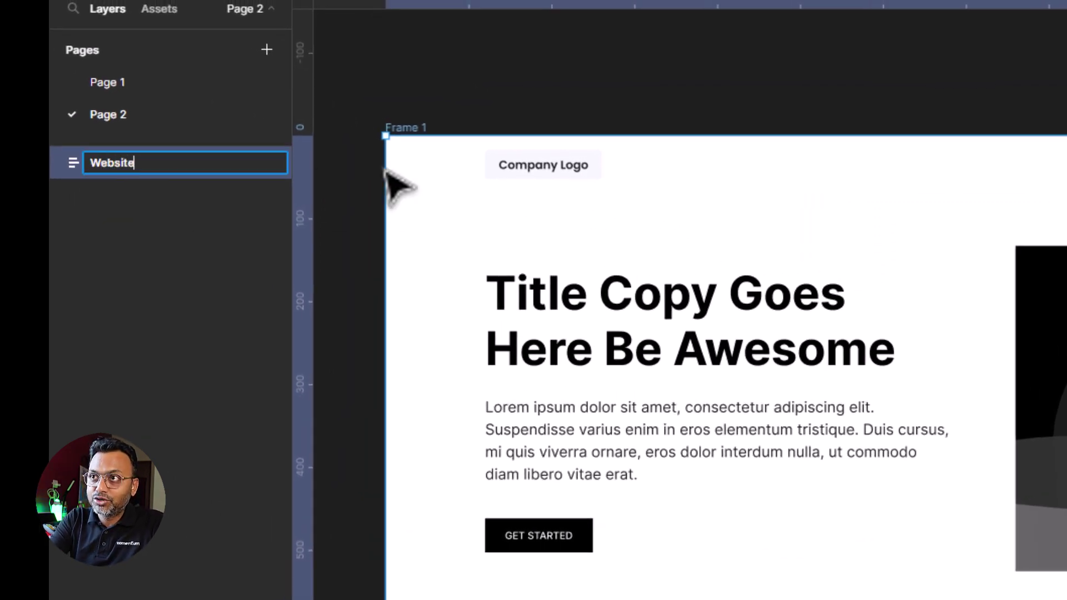
pyautogui.press('Return')
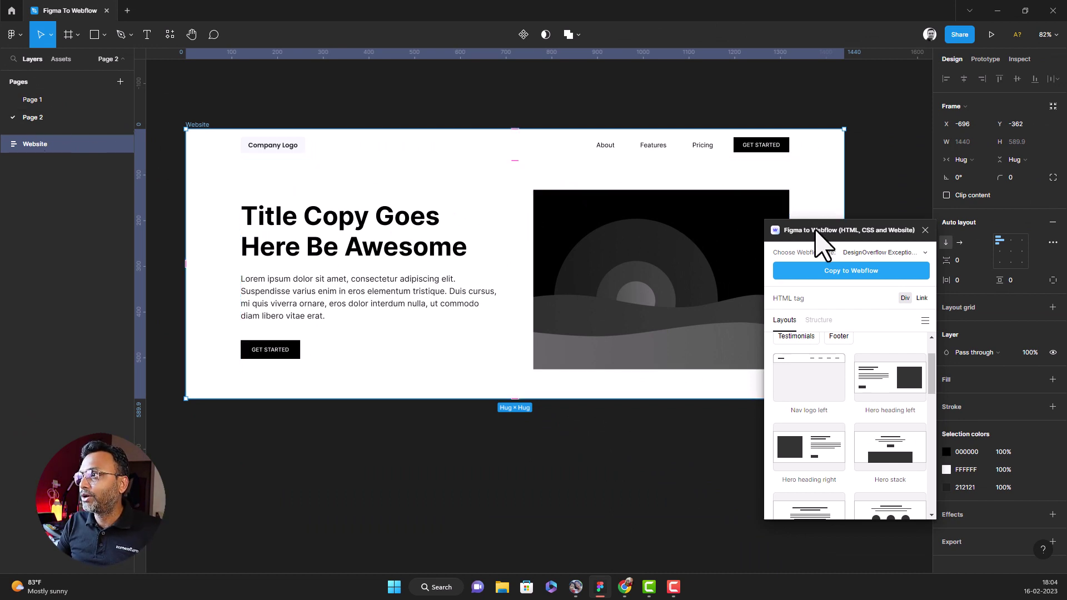
# Step: Add the Team Rectangles layout to the Website frame below the hero section
pyautogui.moveTo(815, 230); pyautogui.dragTo(826, 145)
pyautogui.scroll(-2, 884, 334)
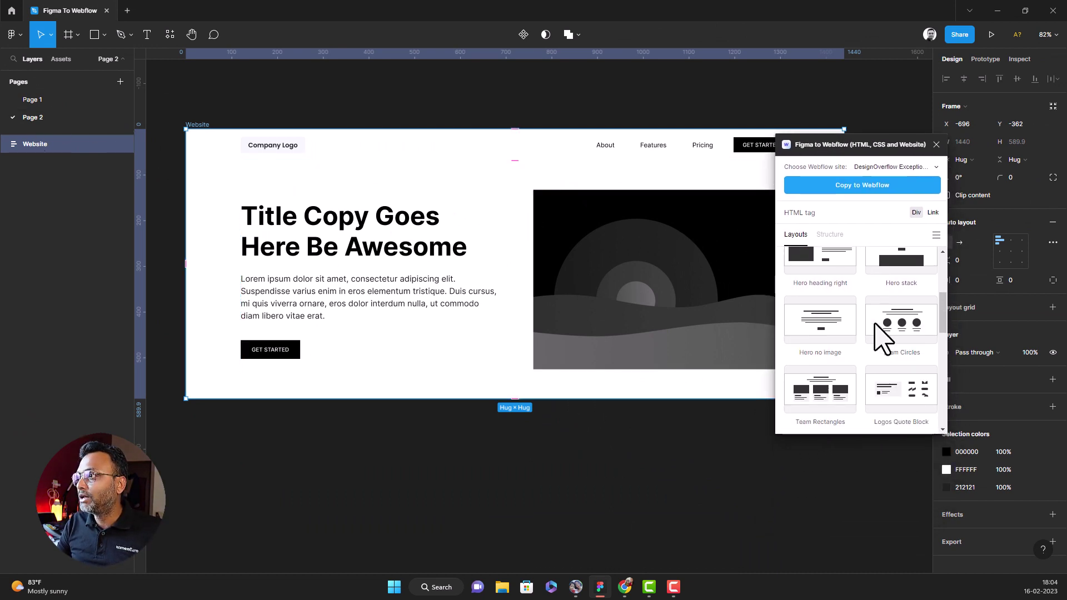
pyautogui.scroll(-1, 839, 340)
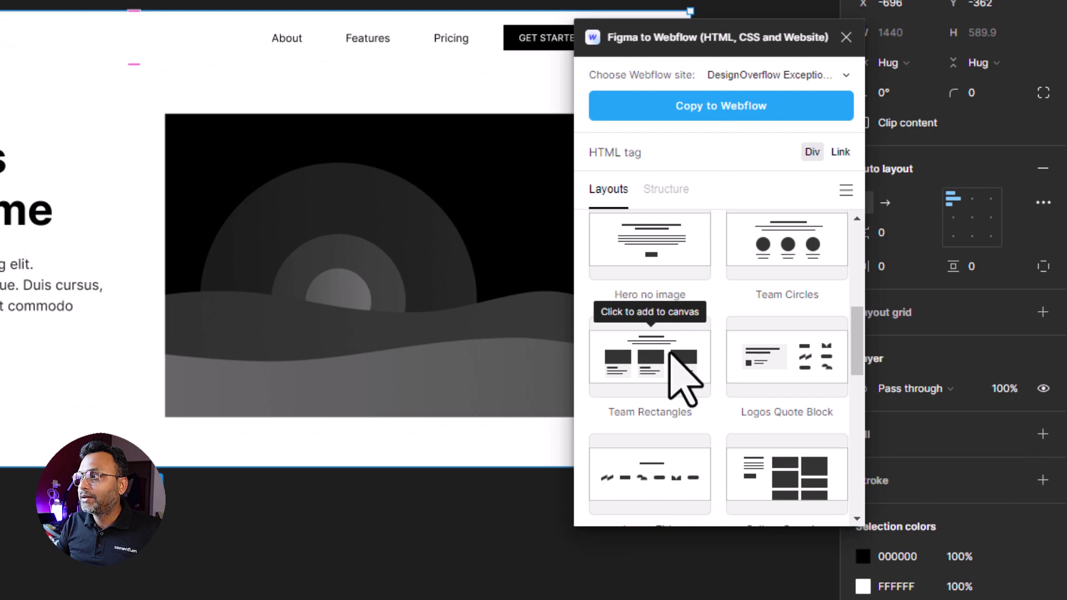
pyautogui.click(679, 370)
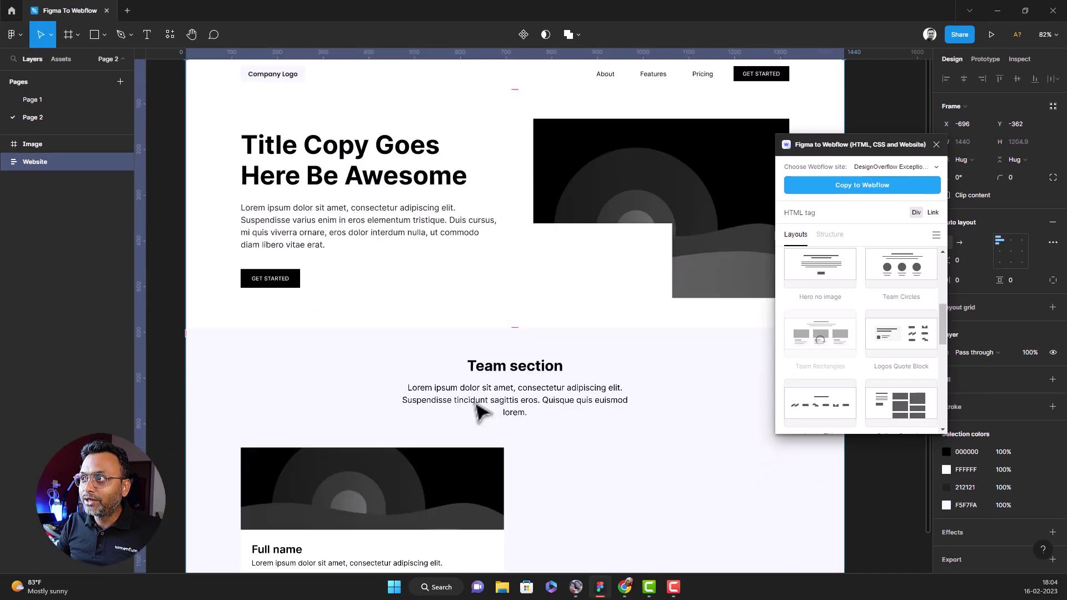
pyautogui.scroll(-1, 478, 411)
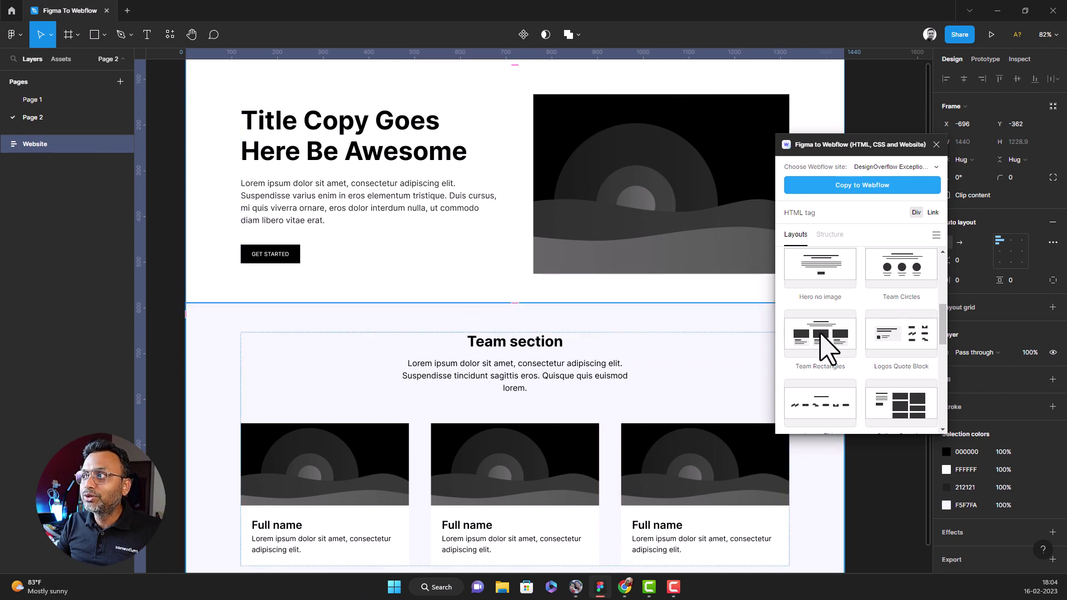
# Step: Add the Logos Quote Block layout to the Website frame below the team section
pyautogui.click(903, 341)
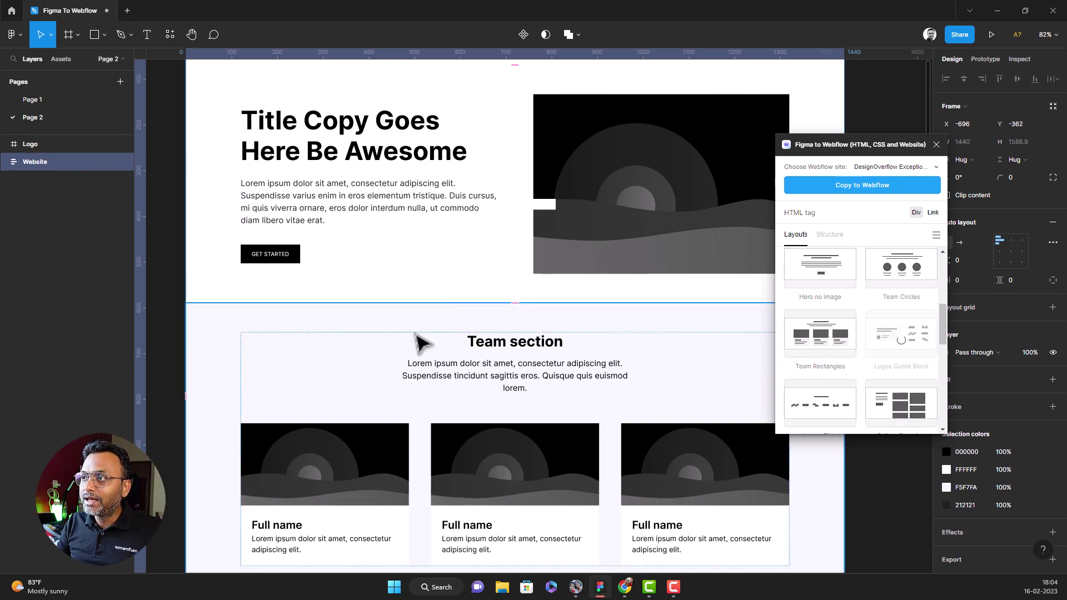
pyautogui.click(33, 144)
pyautogui.scroll(5, 393, 203)
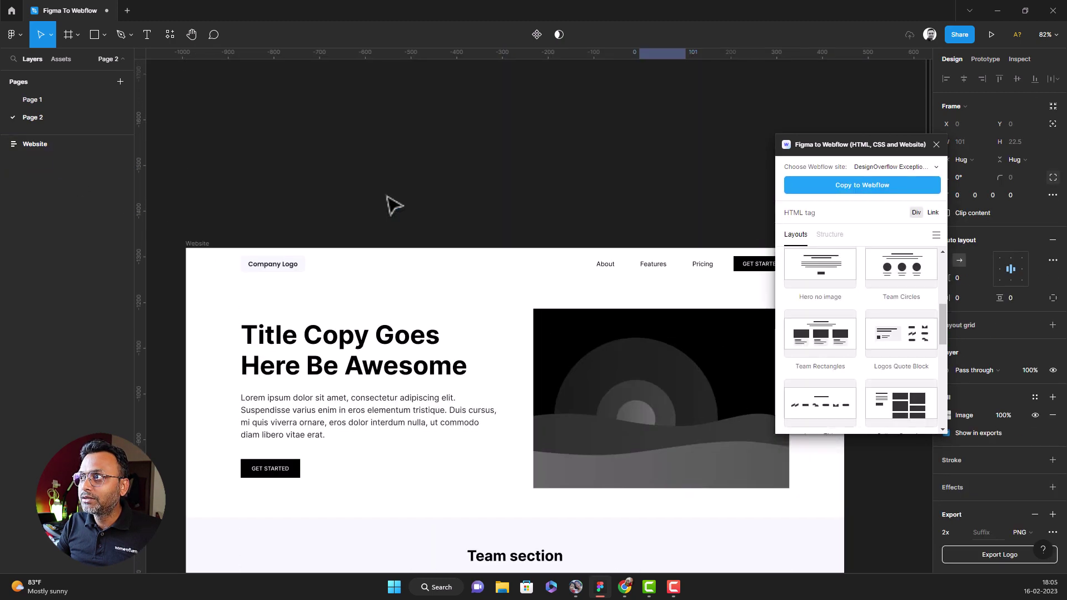
# Step: Expand the Website layer, collapse its nested sections and select the Logos Quote Block to review the page structure
pyautogui.click(8, 146)
pyautogui.click(13, 161)
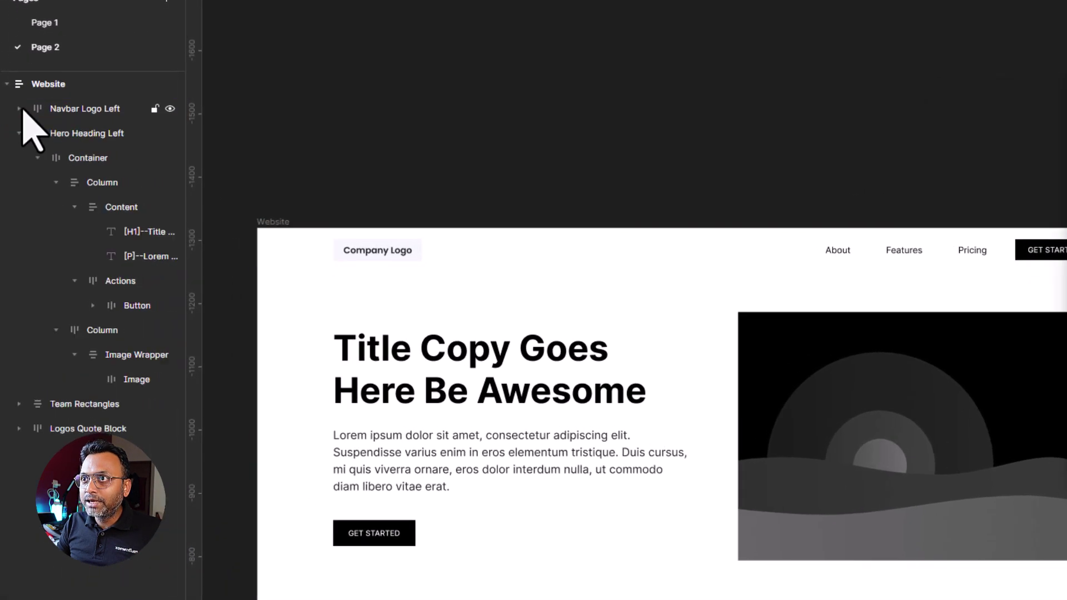
pyautogui.click(18, 133)
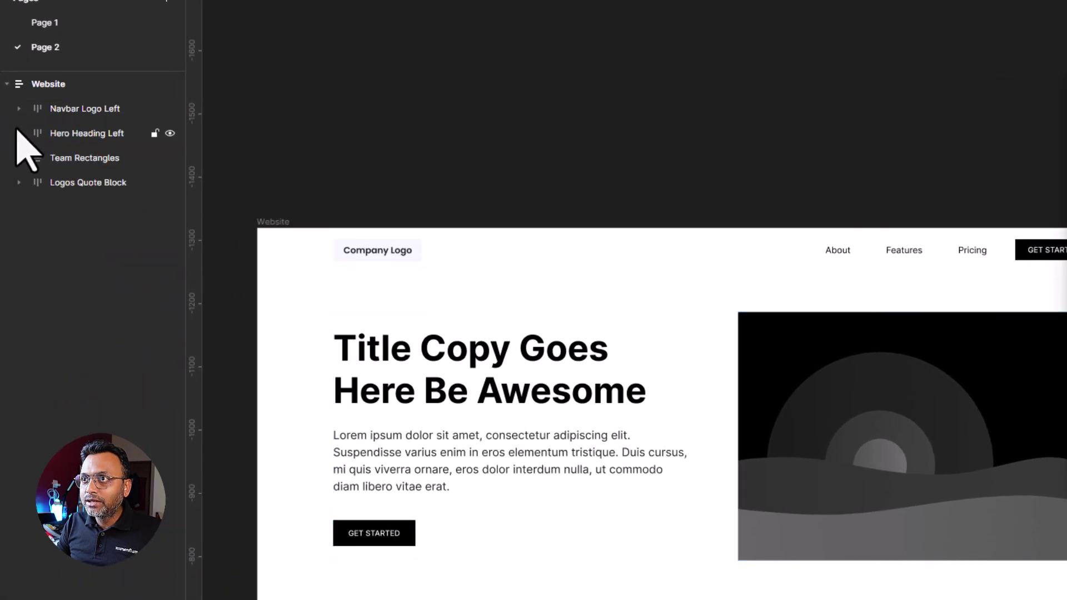
pyautogui.click(53, 183)
pyautogui.scroll(-10, 476, 369)
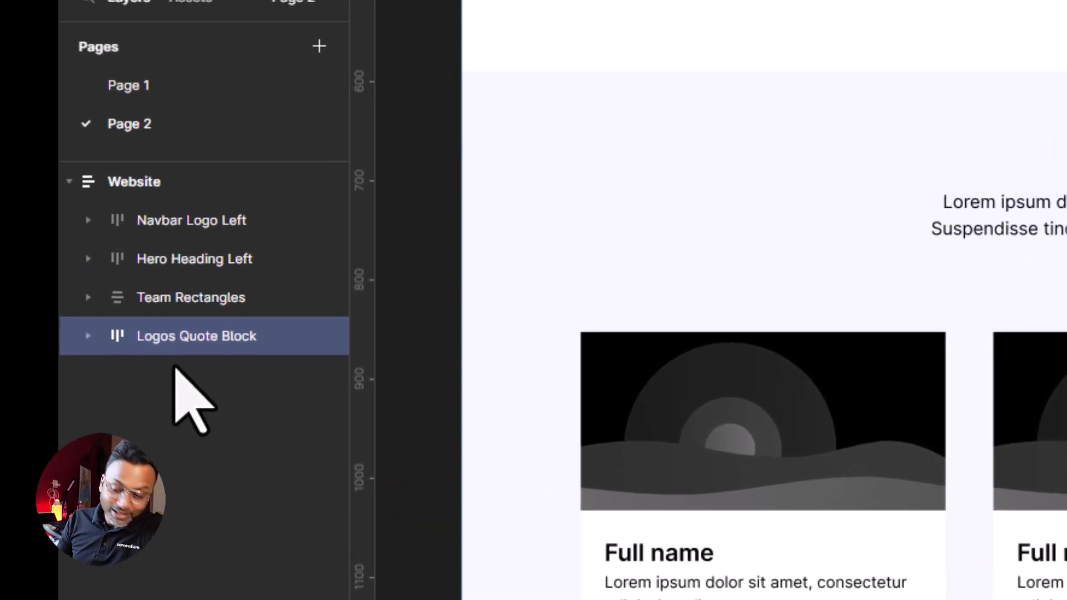
# Step: Move the Logos Quote Block above the Team Rectangles section in the Website frame and check the new section order
pyautogui.press('Up')
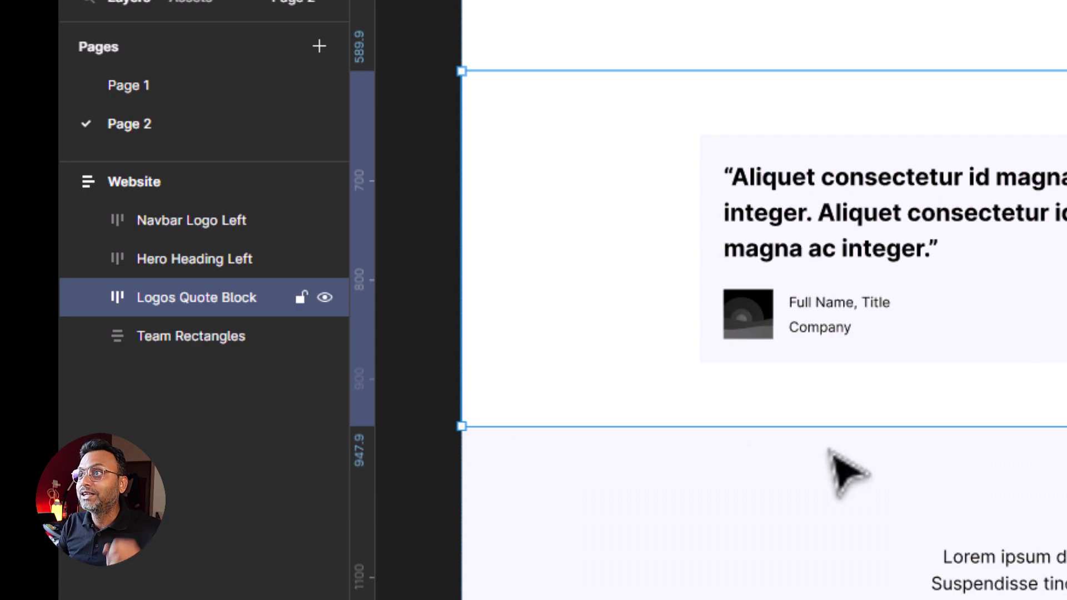
pyautogui.scroll(2, 448, 554)
pyautogui.click(448, 554)
pyautogui.scroll(10, 448, 555)
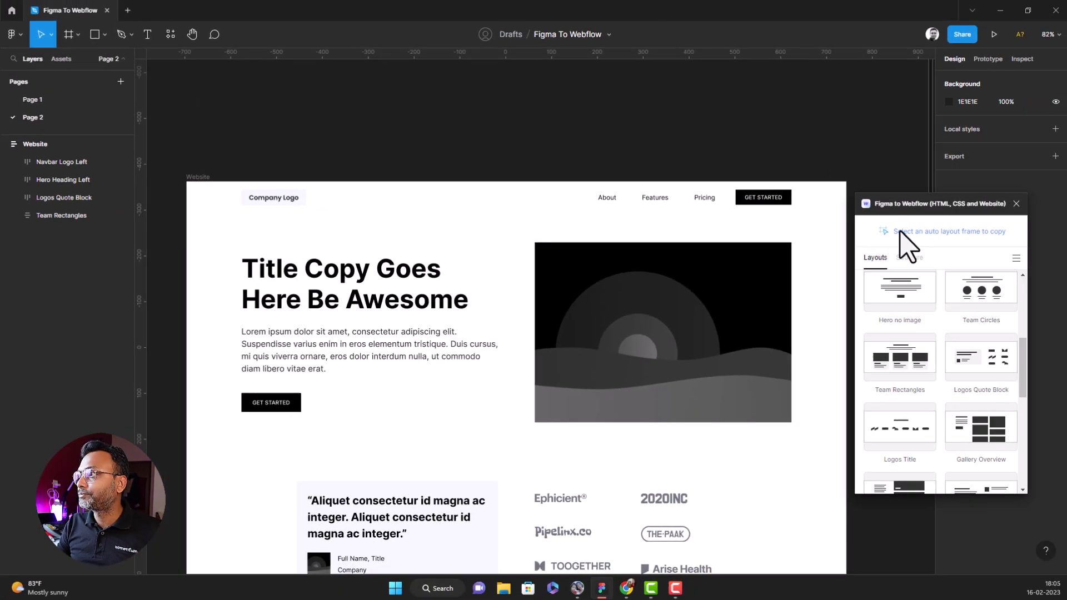
pyautogui.scroll(-4, 352, 260)
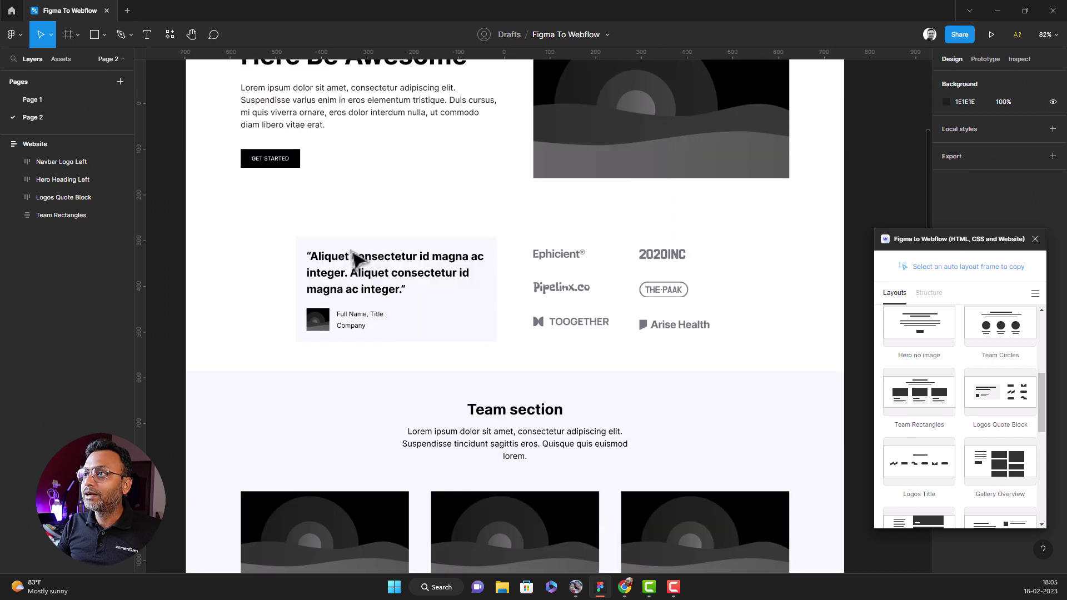
pyautogui.scroll(-3, 436, 300)
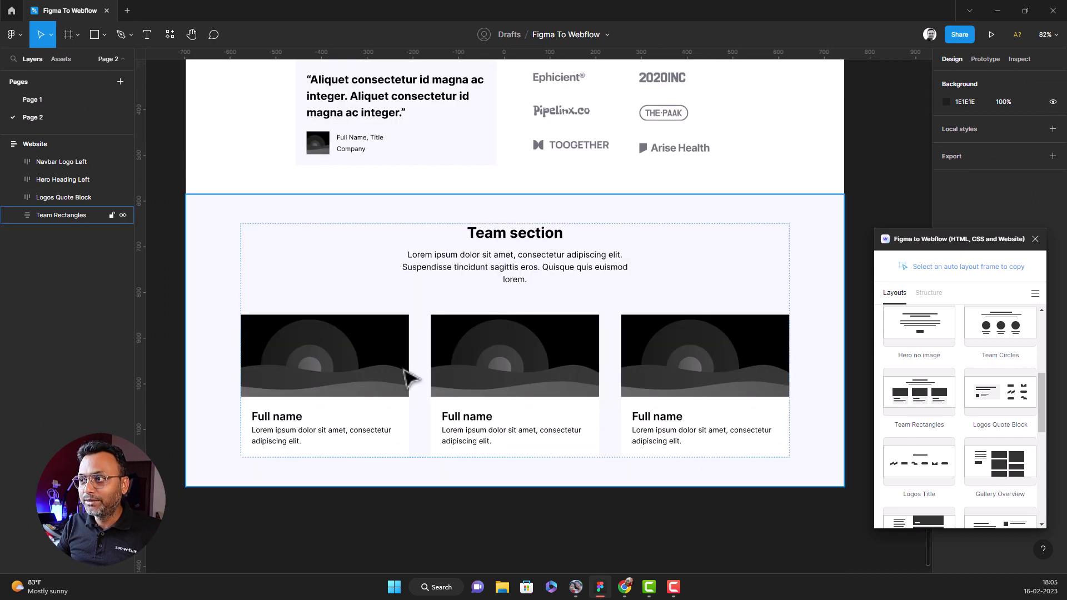
# Step: Add the Footer layout to the Website frame below the team section
pyautogui.click(39, 146)
pyautogui.scroll(-3, 917, 398)
pyautogui.scroll(-2, 917, 400)
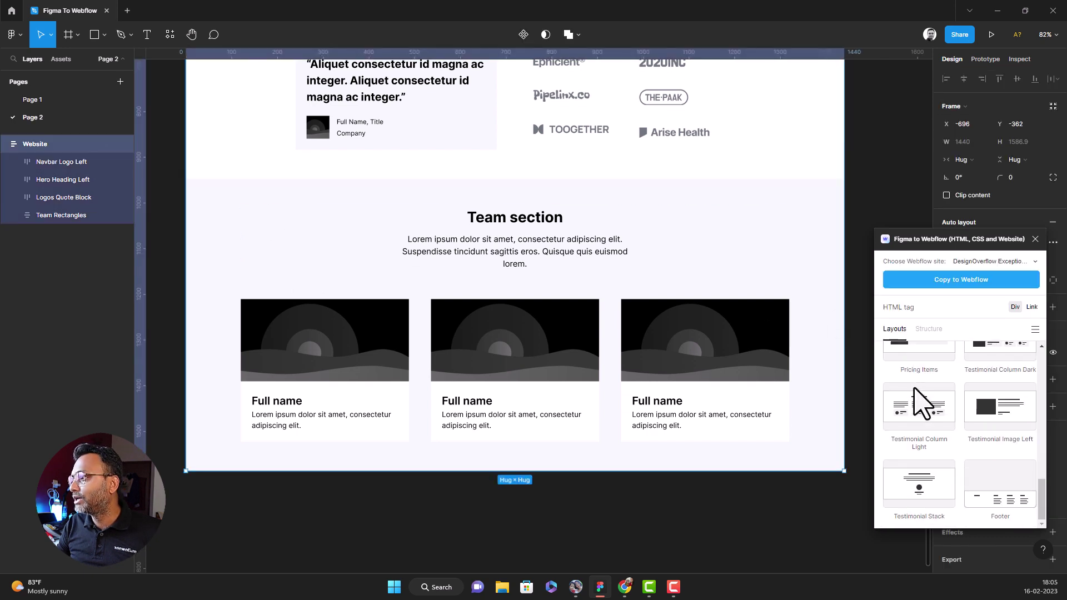
pyautogui.click(994, 499)
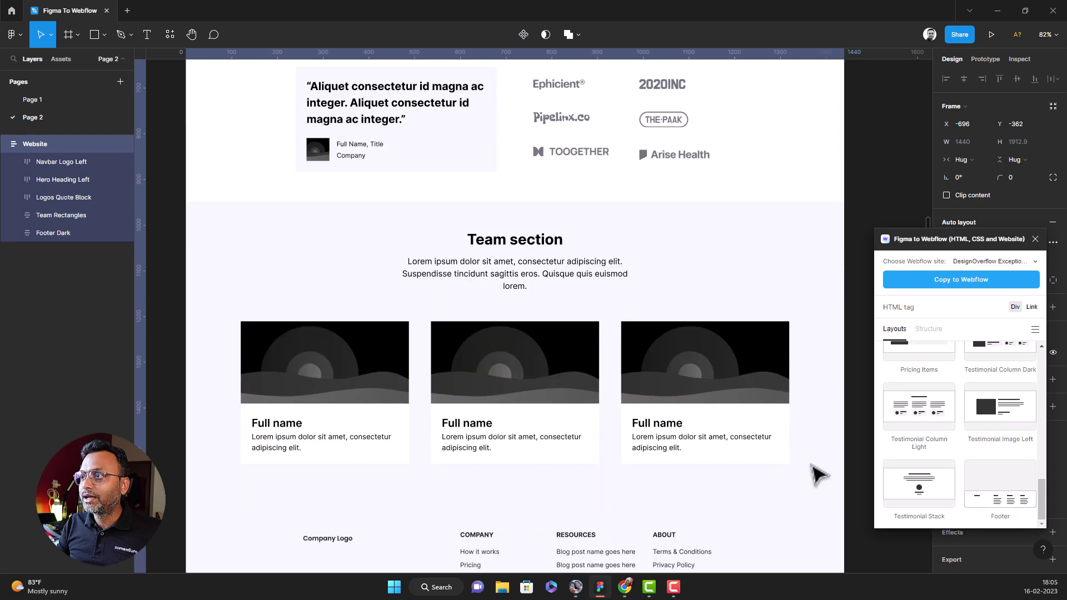
pyautogui.scroll(-3, 814, 475)
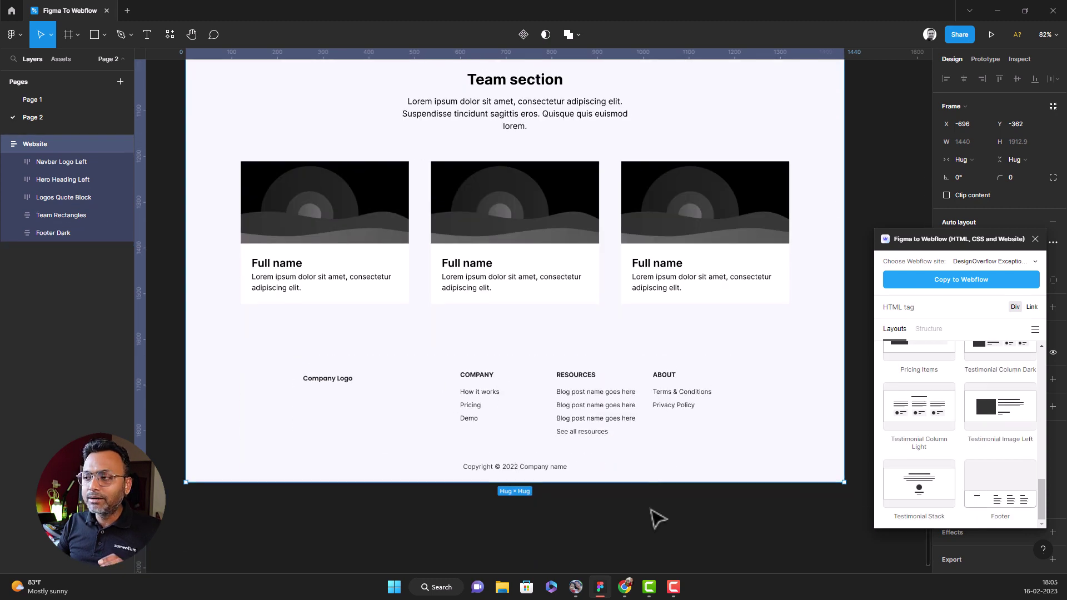
pyautogui.click(647, 523)
# Step: Fill the hero section's image placeholder with the pine trees and rock cliff photo from Unsplash's nature category
pyautogui.scroll(12, 667, 517)
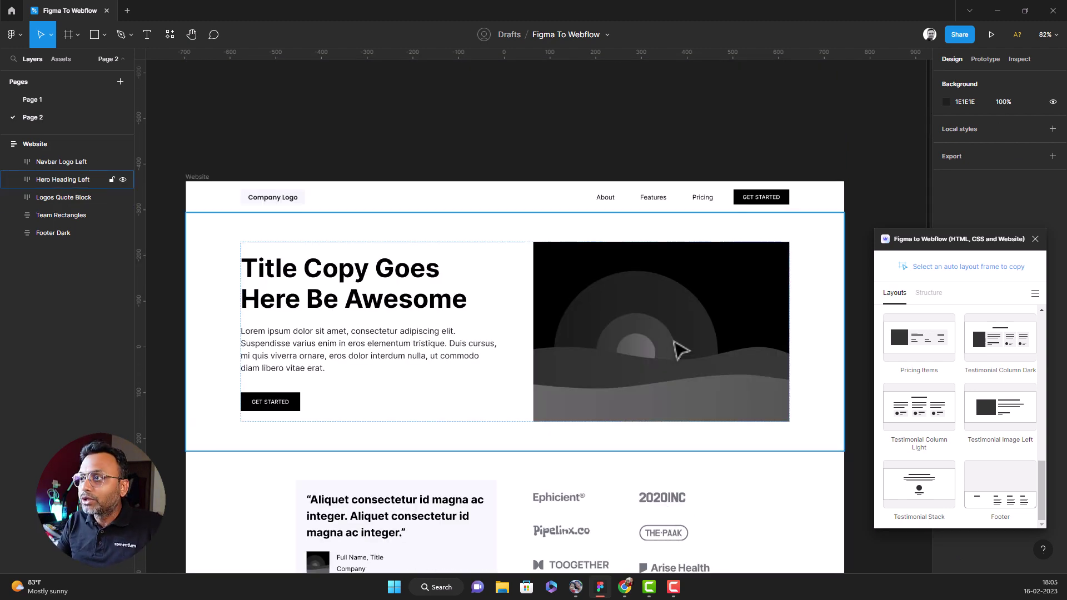
pyautogui.keyDown('ctrl'); pyautogui.click(656, 335); pyautogui.keyUp('ctrl')
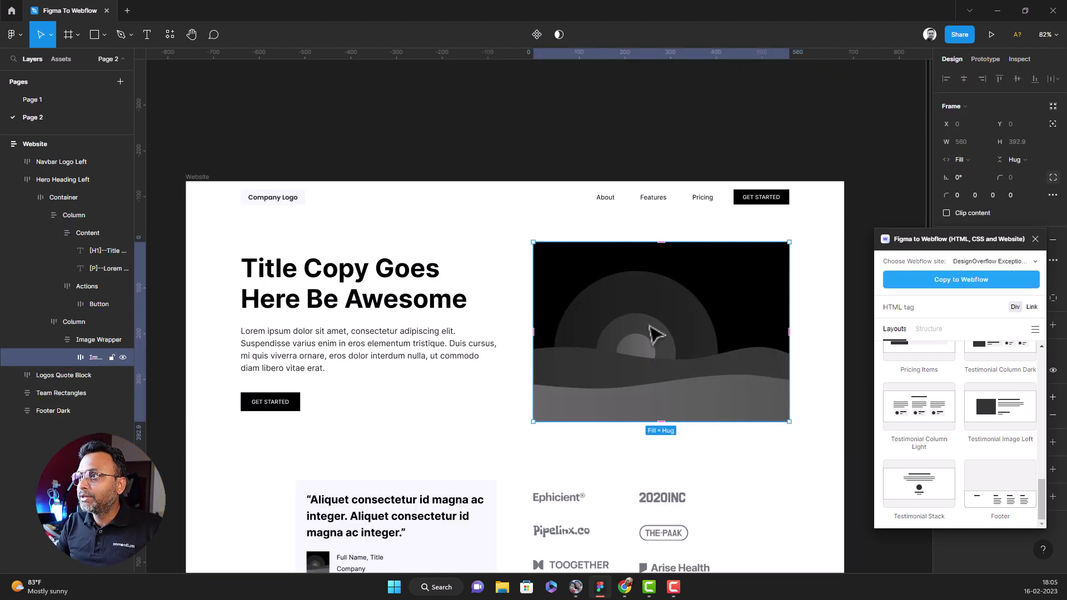
pyautogui.click(170, 35)
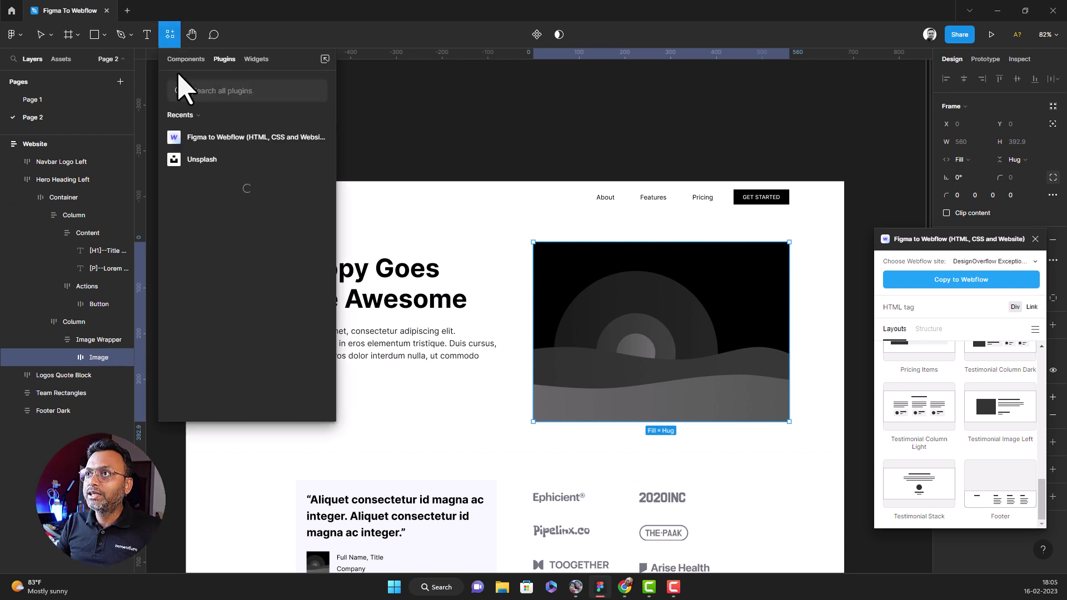
pyautogui.click(317, 160)
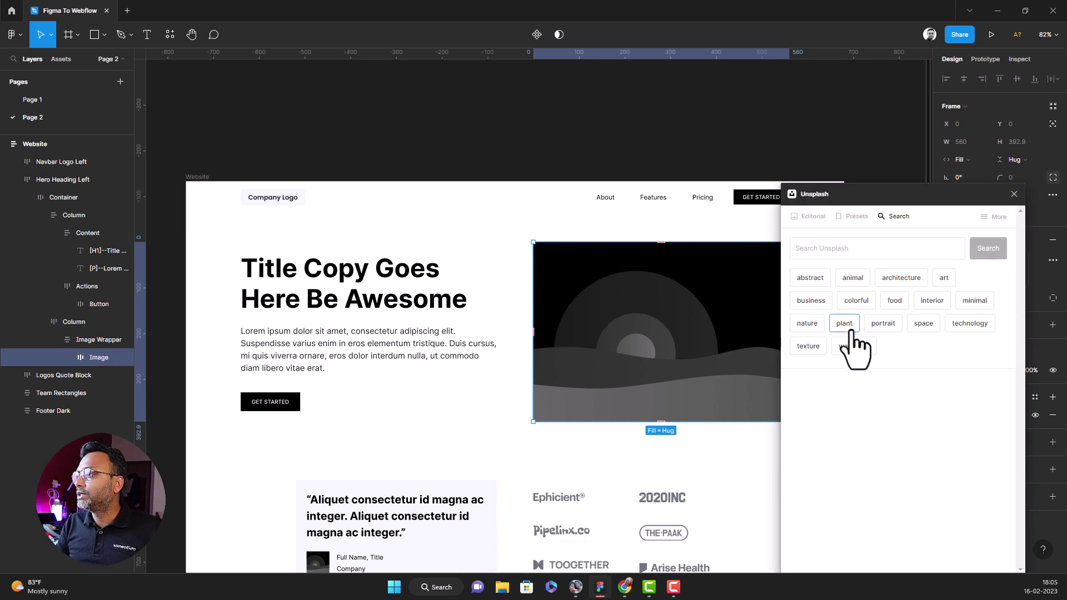
pyautogui.click(807, 325)
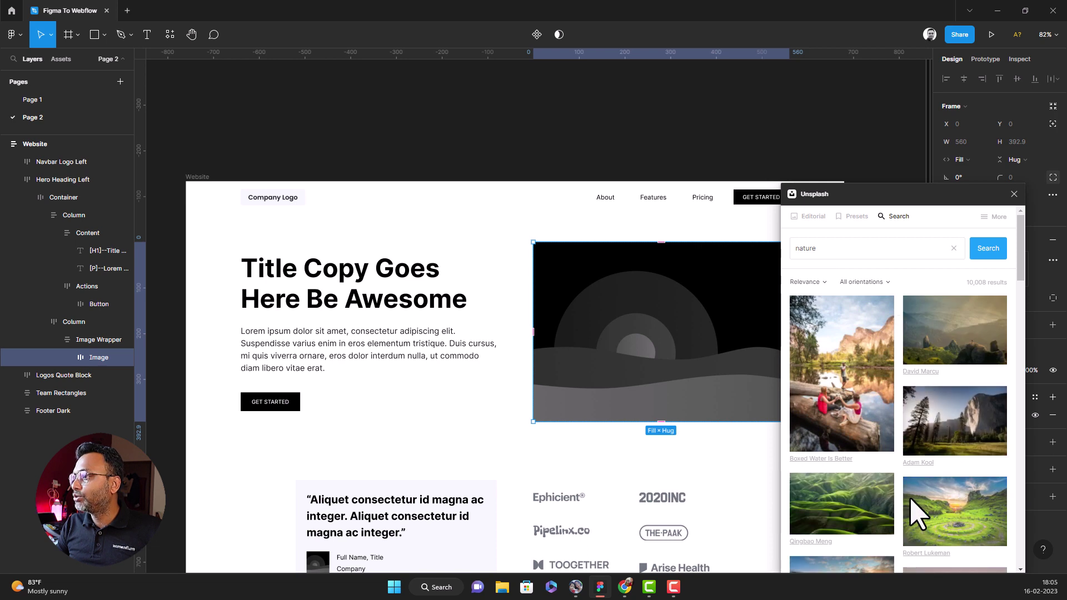
pyautogui.click(954, 448)
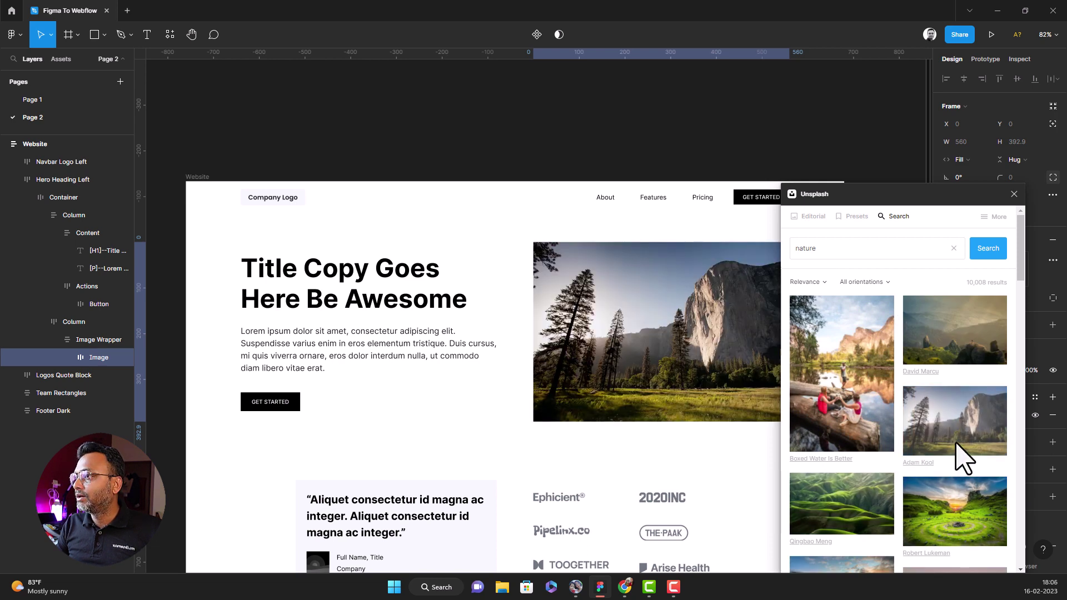
# Step: Fill the quote block's small avatar image with the white robot photo from Unsplash's technology category
pyautogui.scroll(-1, 520, 165)
pyautogui.scroll(-5, 519, 166)
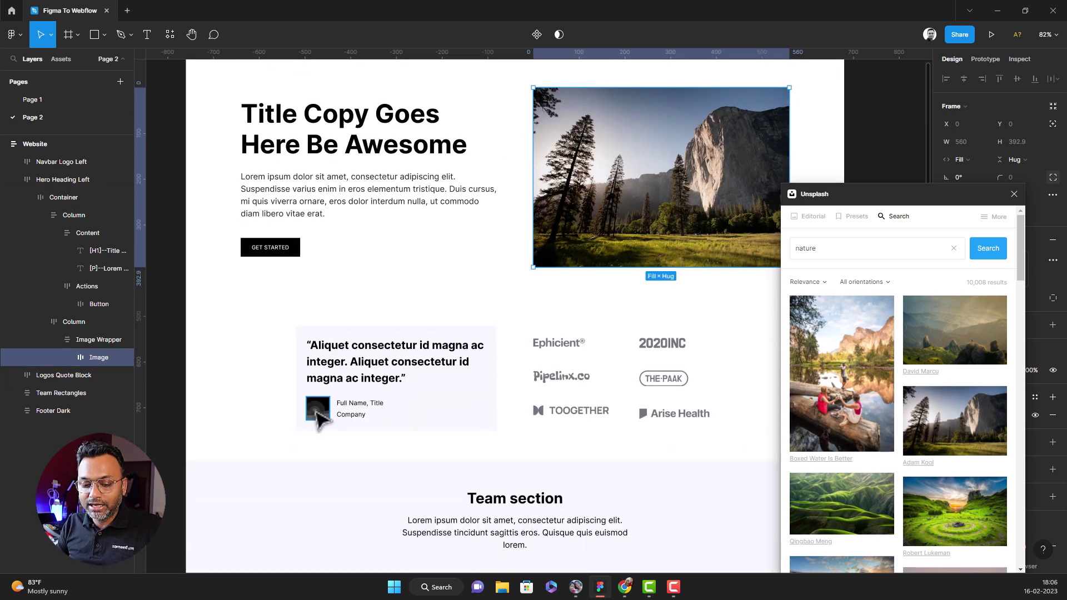
pyautogui.click(317, 410)
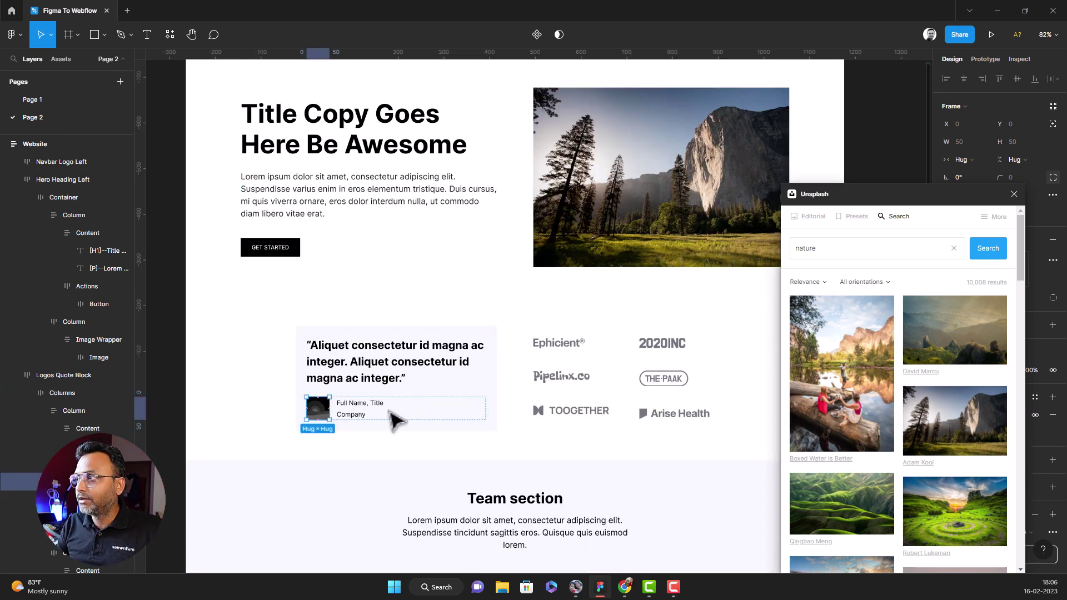
pyautogui.click(953, 249)
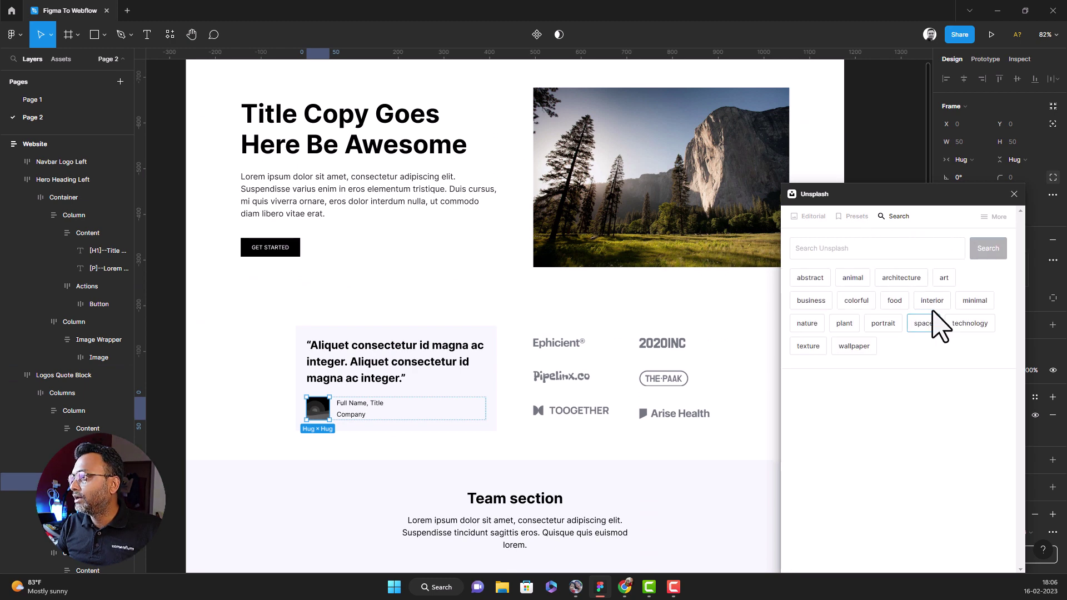
pyautogui.click(966, 323)
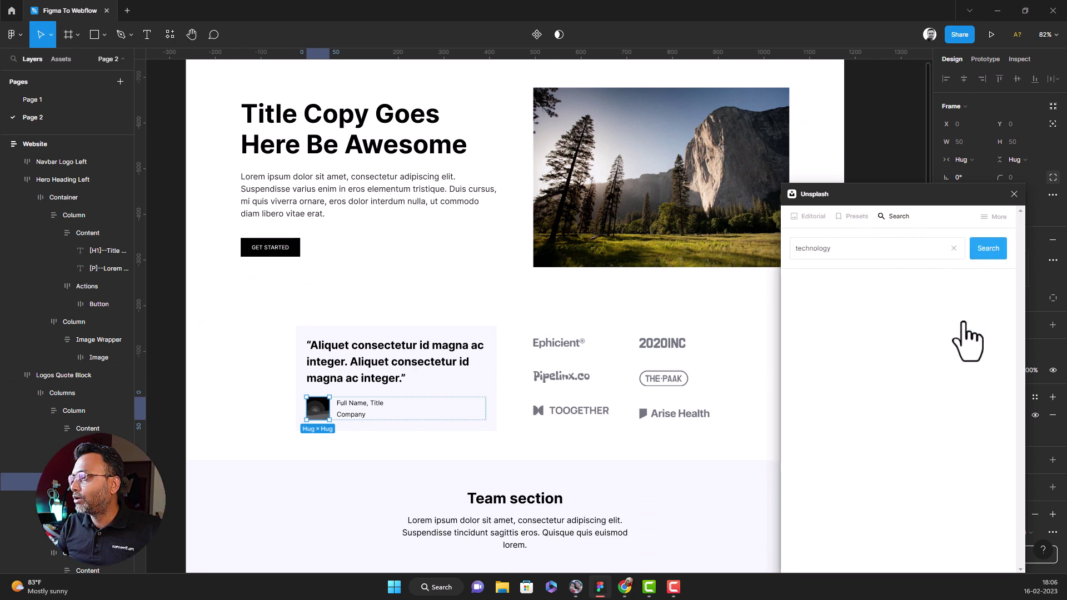
pyautogui.scroll(-5, 913, 383)
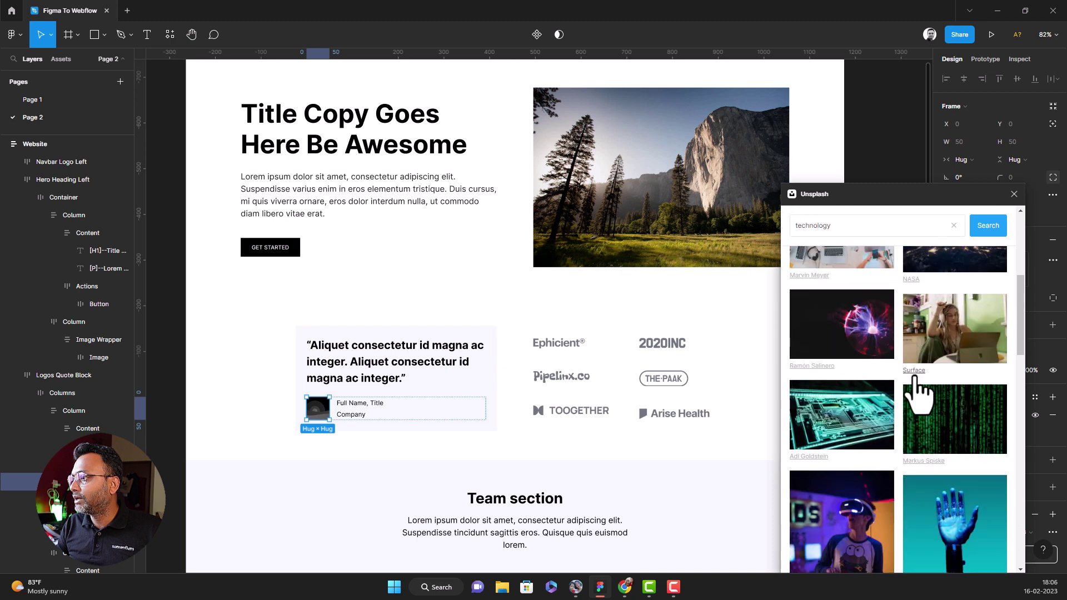
pyautogui.scroll(-3, 913, 383)
pyautogui.scroll(-2, 952, 431)
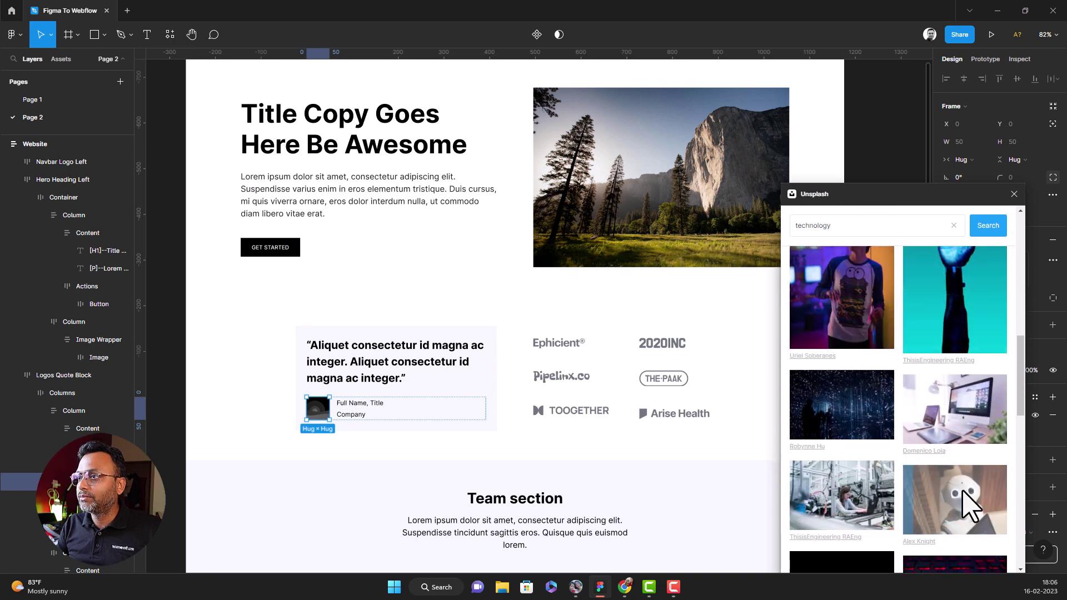
pyautogui.click(969, 507)
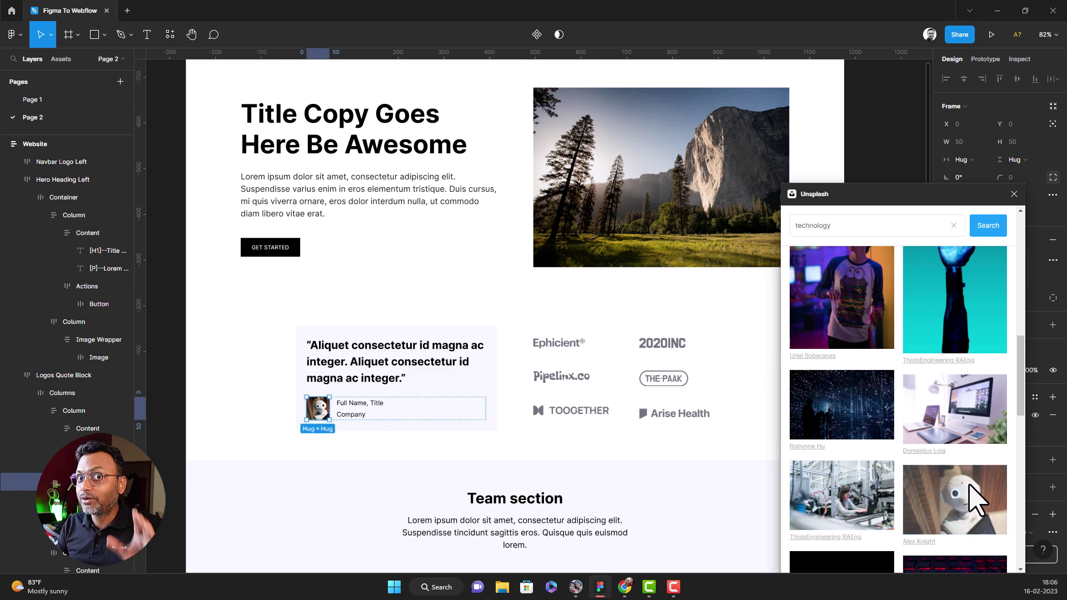
# Step: Fill the first team card's image with the Unsplash portrait of a smiling long-haired woman in a black top
pyautogui.scroll(-5, 767, 460)
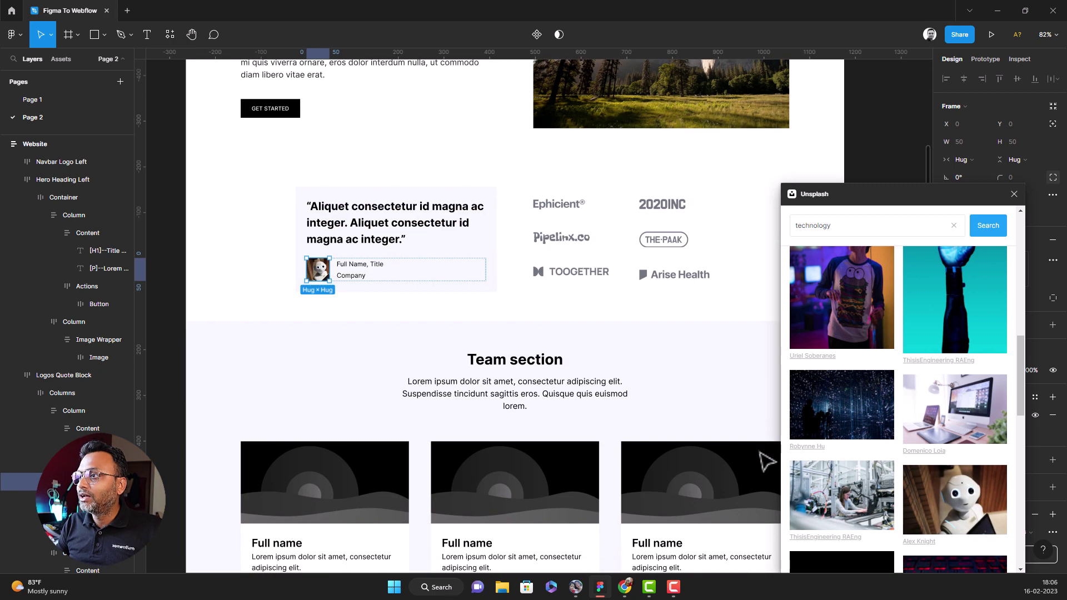
pyautogui.scroll(-5, 767, 460)
pyautogui.click(334, 354)
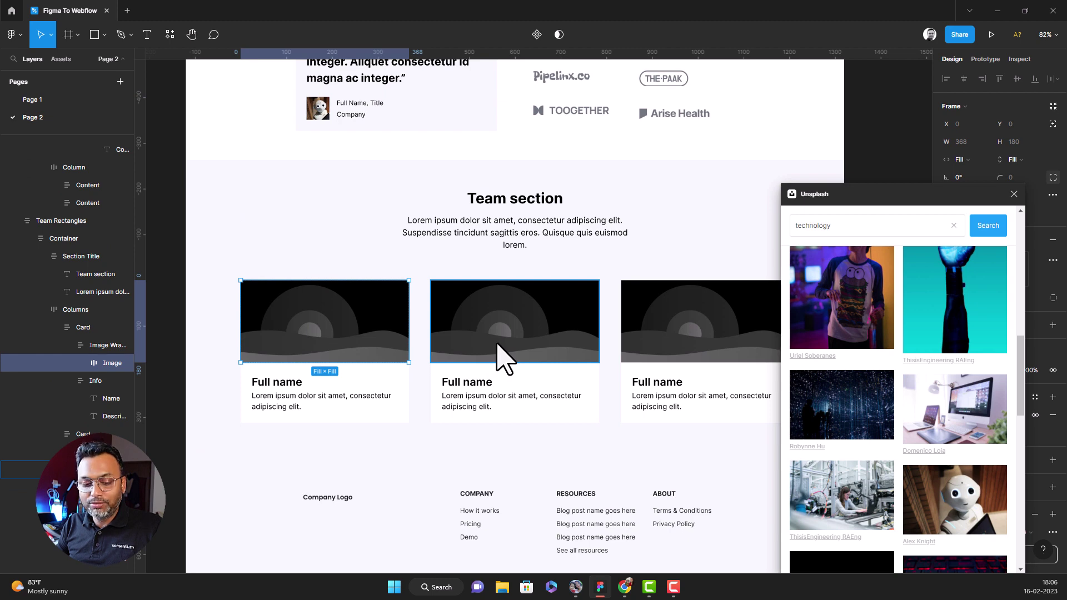
pyautogui.click(953, 226)
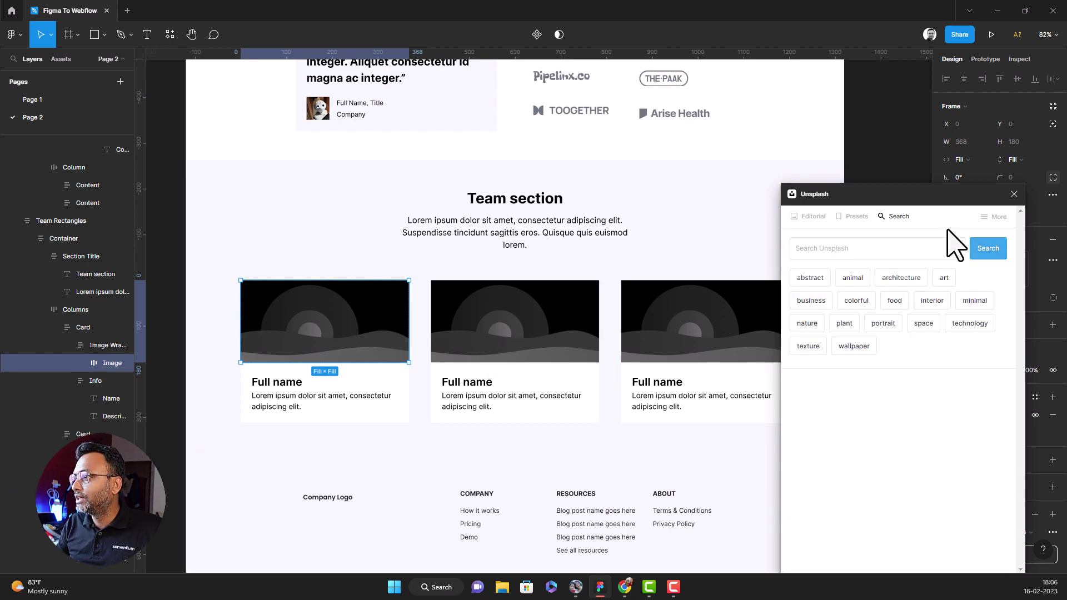
pyautogui.click(887, 324)
pyautogui.scroll(-5, 890, 384)
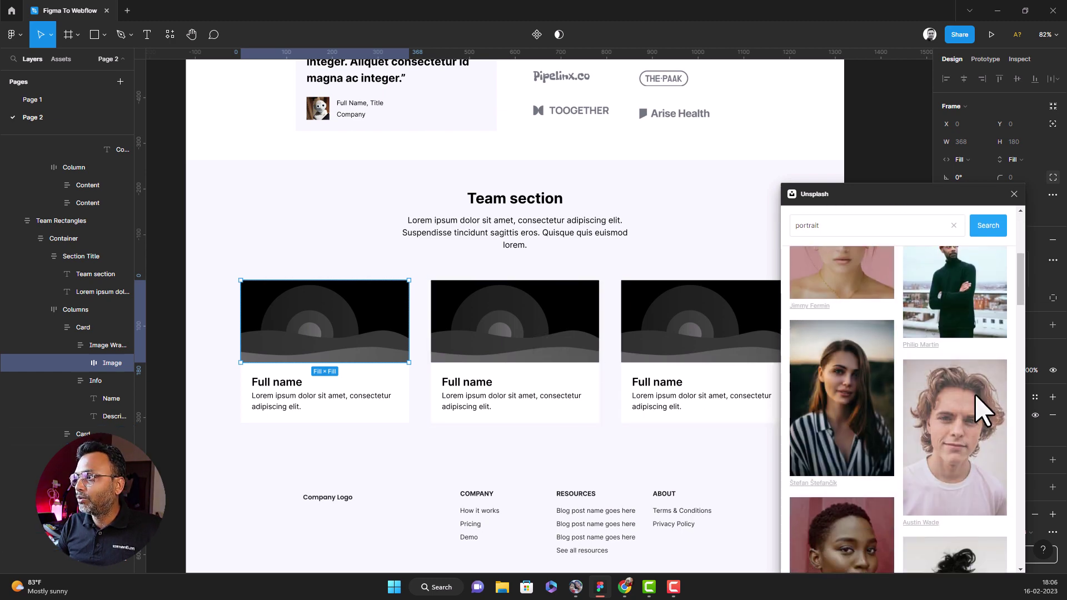
pyautogui.scroll(-4, 905, 490)
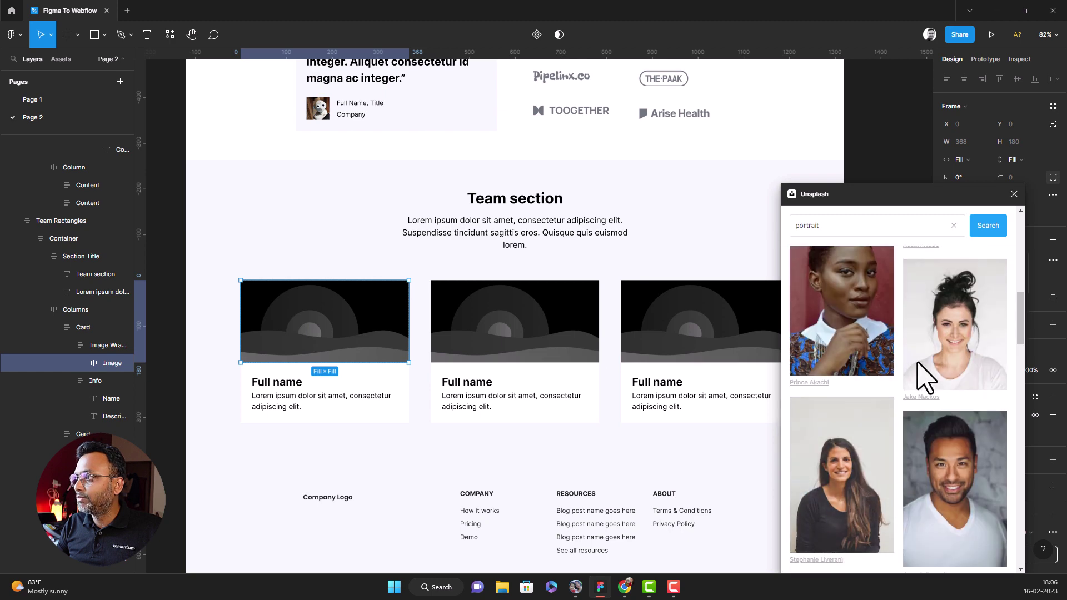
pyautogui.click(853, 488)
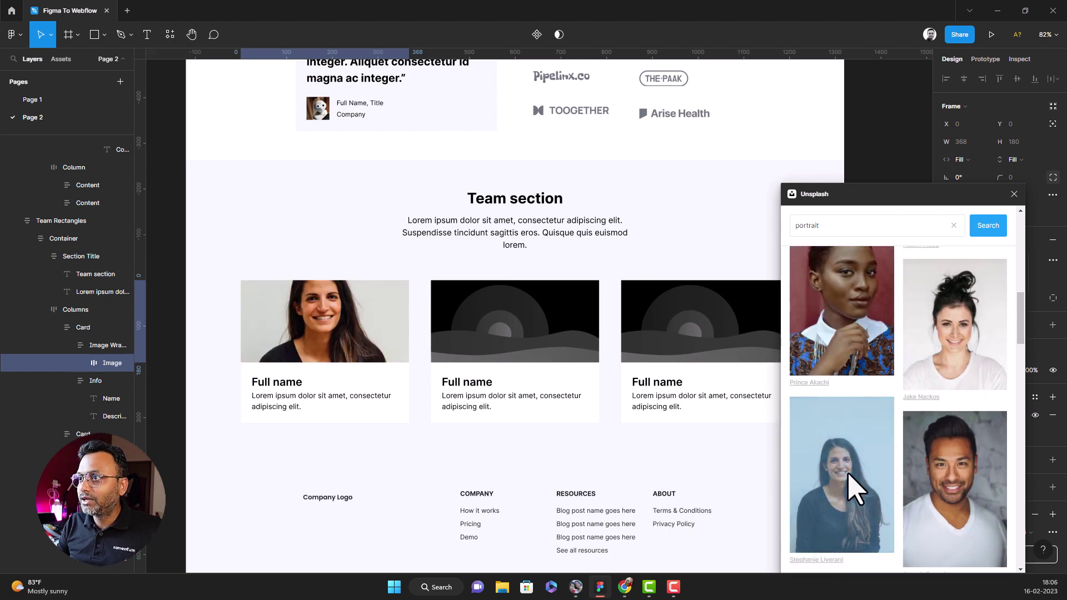
# Step: Fill the second team card's image with the black-and-white Unsplash portrait of a curly-haired bearded man in profile
pyautogui.click(529, 363)
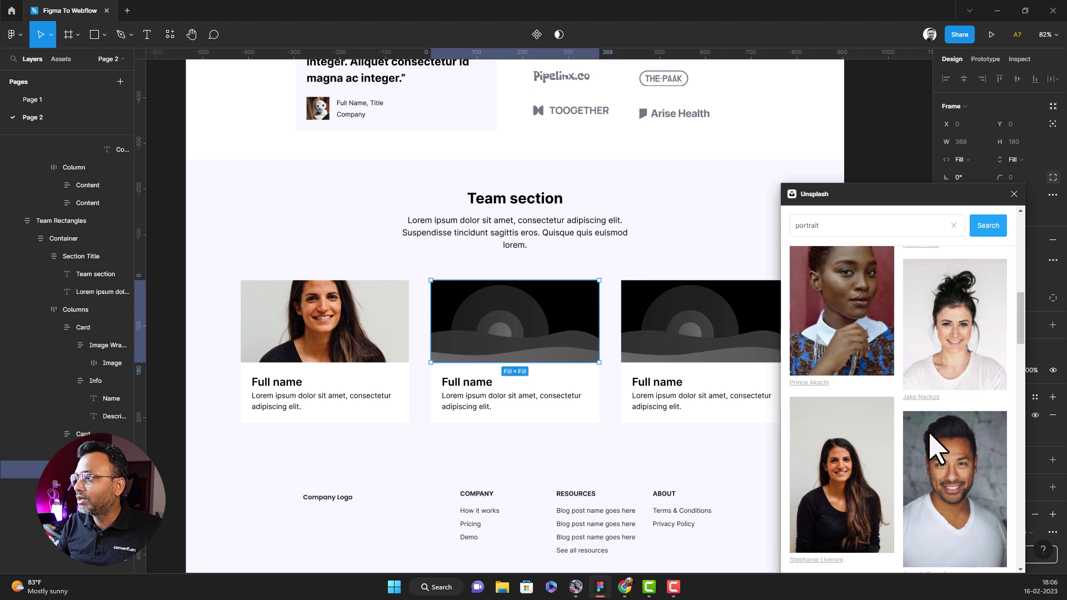
pyautogui.scroll(-5, 934, 444)
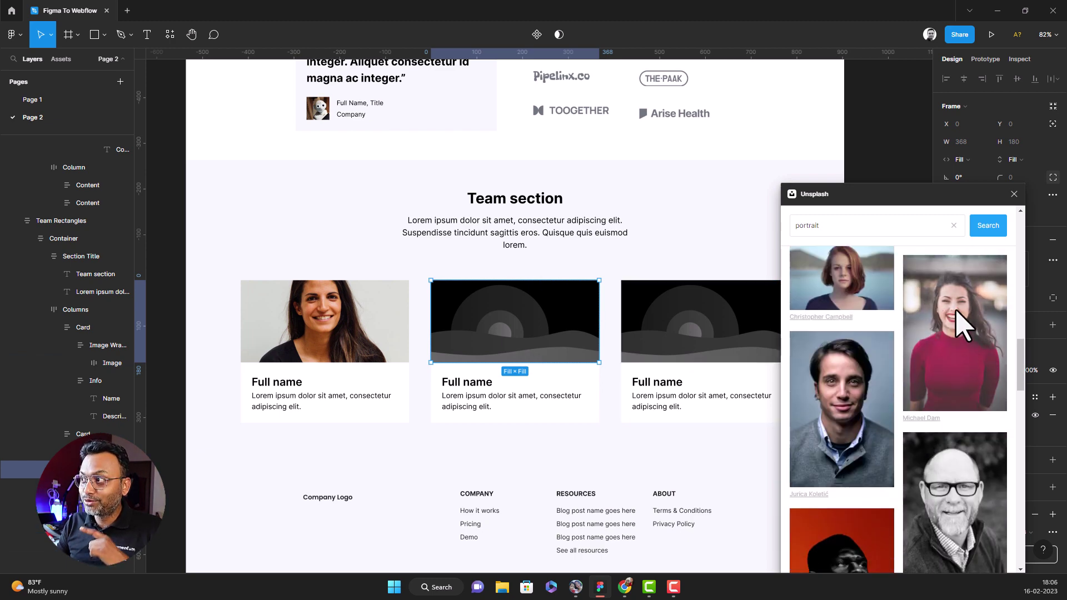
pyautogui.scroll(-2, 844, 435)
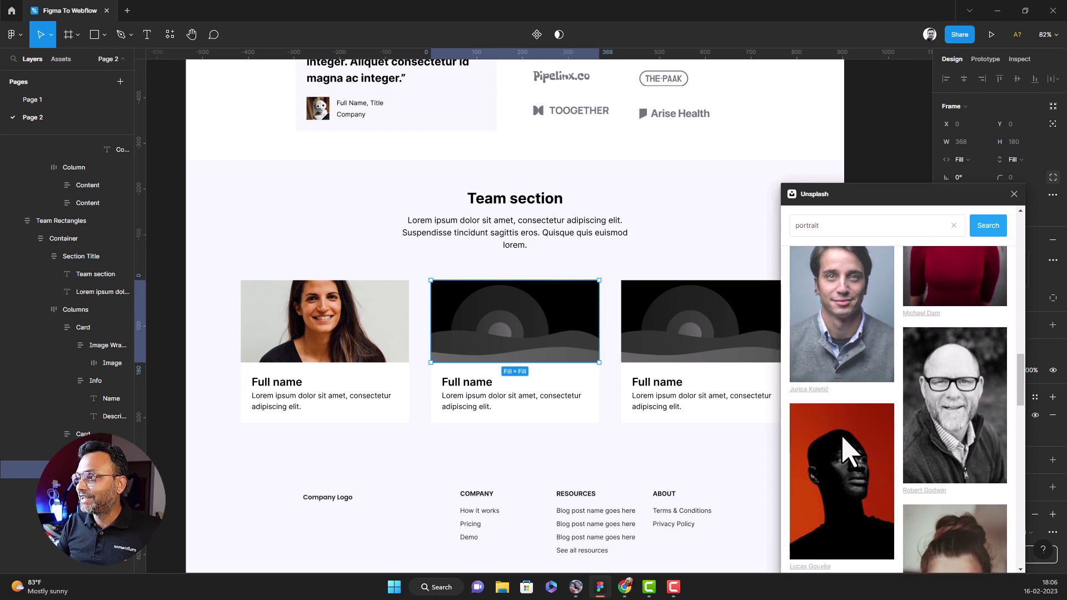
pyautogui.click(845, 303)
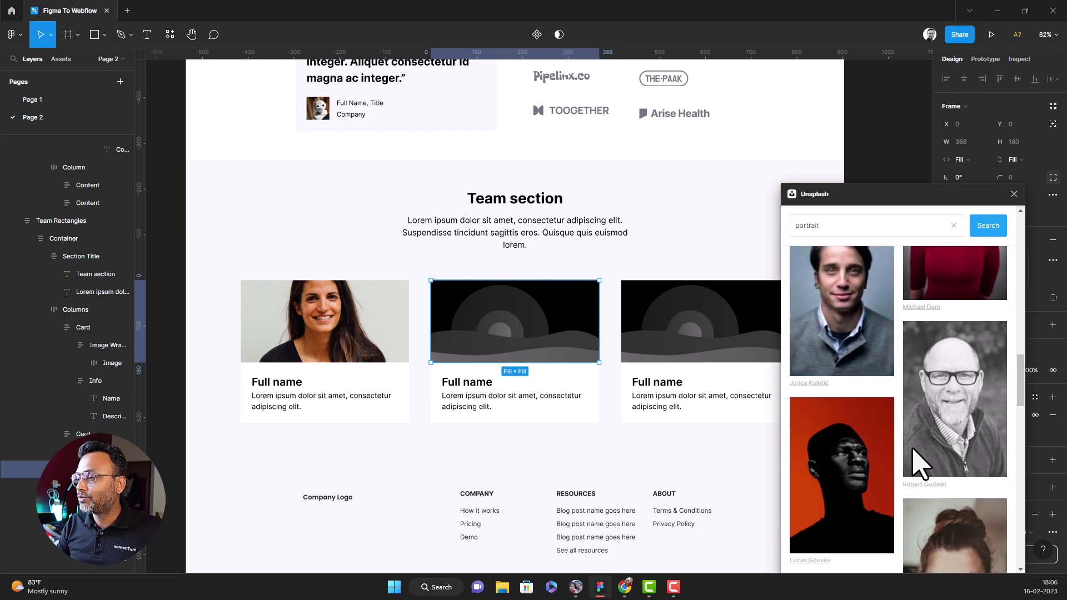
pyautogui.scroll(-3, 917, 461)
pyautogui.click(858, 464)
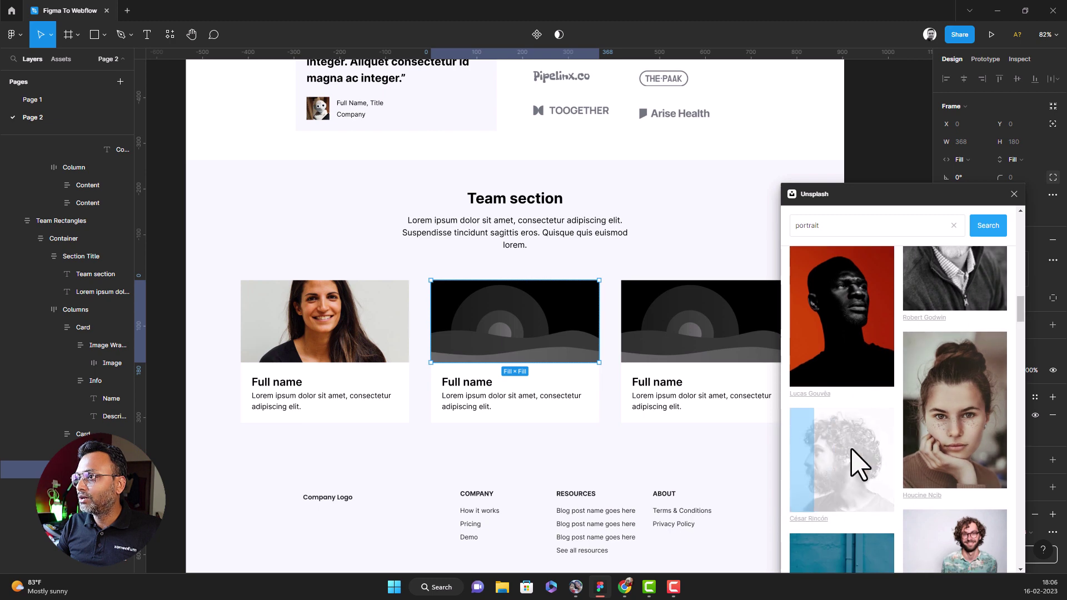
# Step: Fill the third team card's image with the Unsplash portrait of a man in glasses and a dark green shirt
pyautogui.scroll(-3, 900, 483)
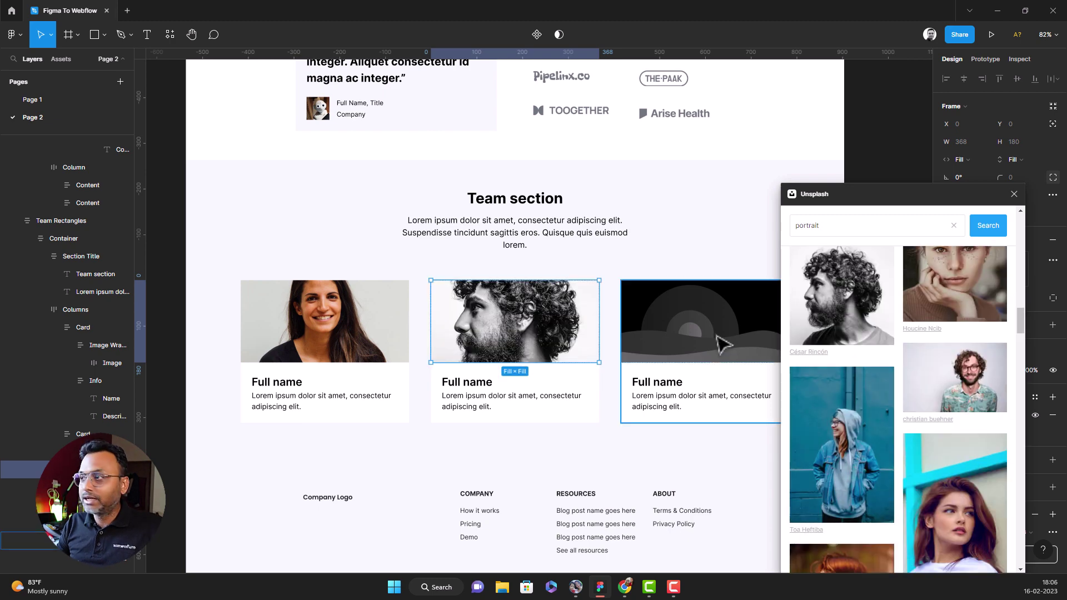
pyautogui.click(722, 343)
pyautogui.scroll(-4, 900, 503)
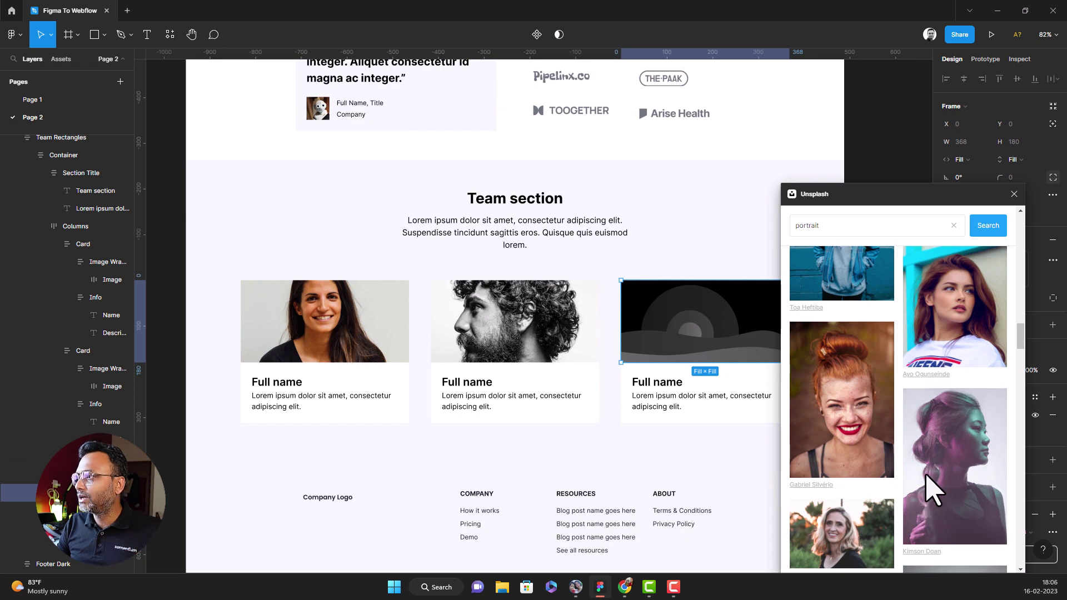
pyautogui.scroll(-3, 923, 444)
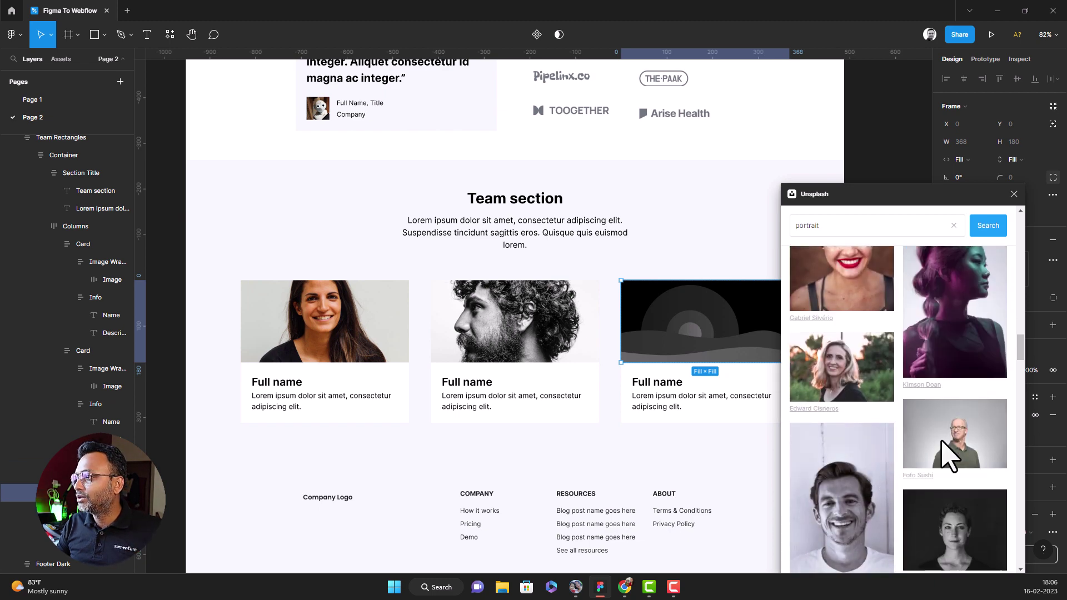
pyautogui.click(948, 453)
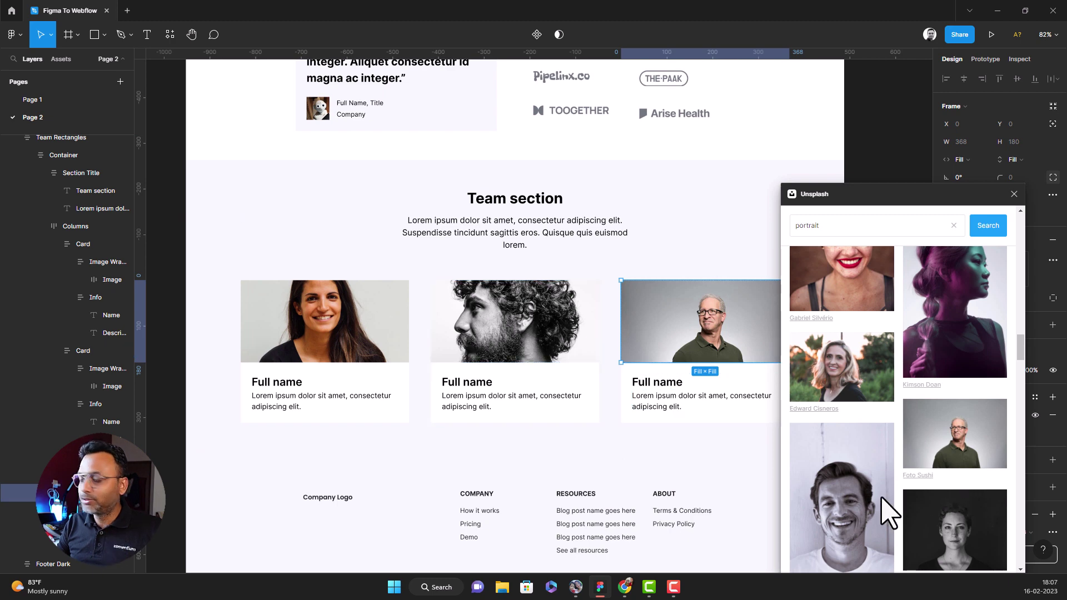
# Step: Replace the third team card's image with the Unsplash portrait of the smiling dark-haired man and close the Unsplash plugin
pyautogui.click(844, 506)
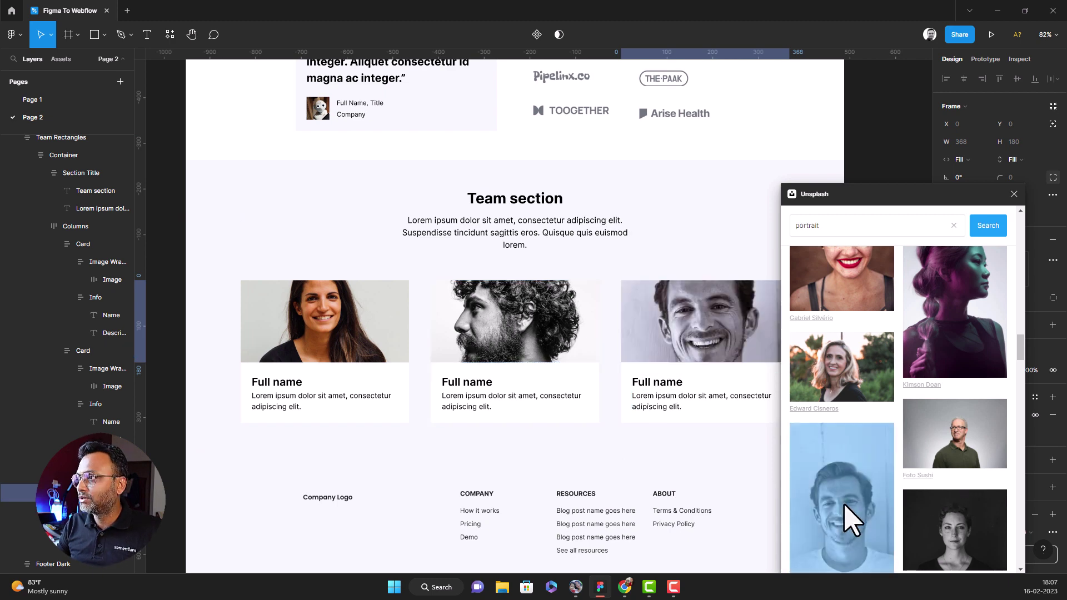
pyautogui.moveTo(898, 201); pyautogui.dragTo(939, 342)
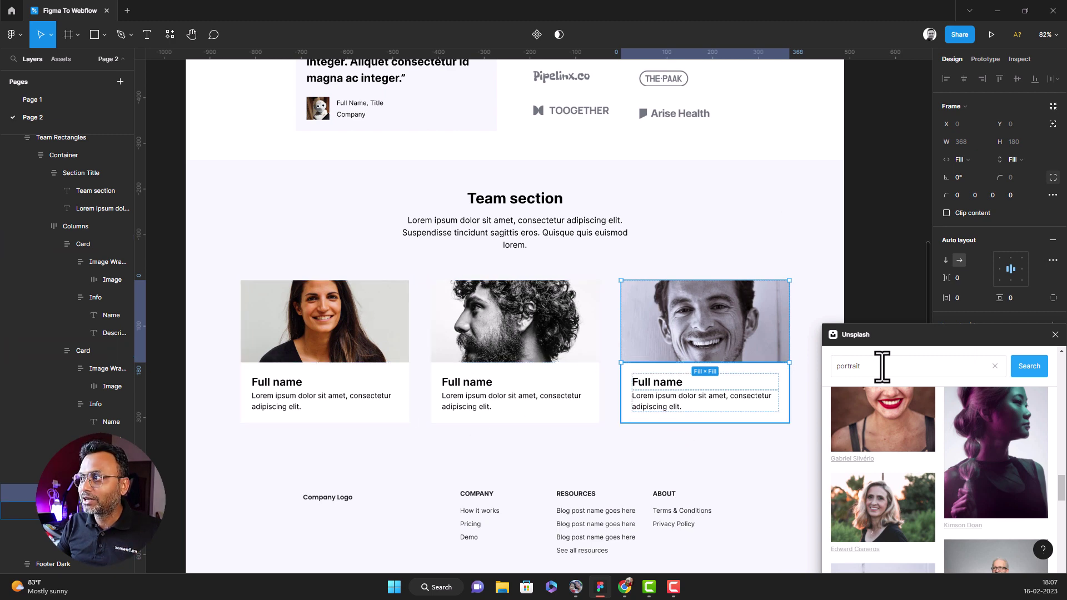
pyautogui.moveTo(882, 339); pyautogui.dragTo(815, 121)
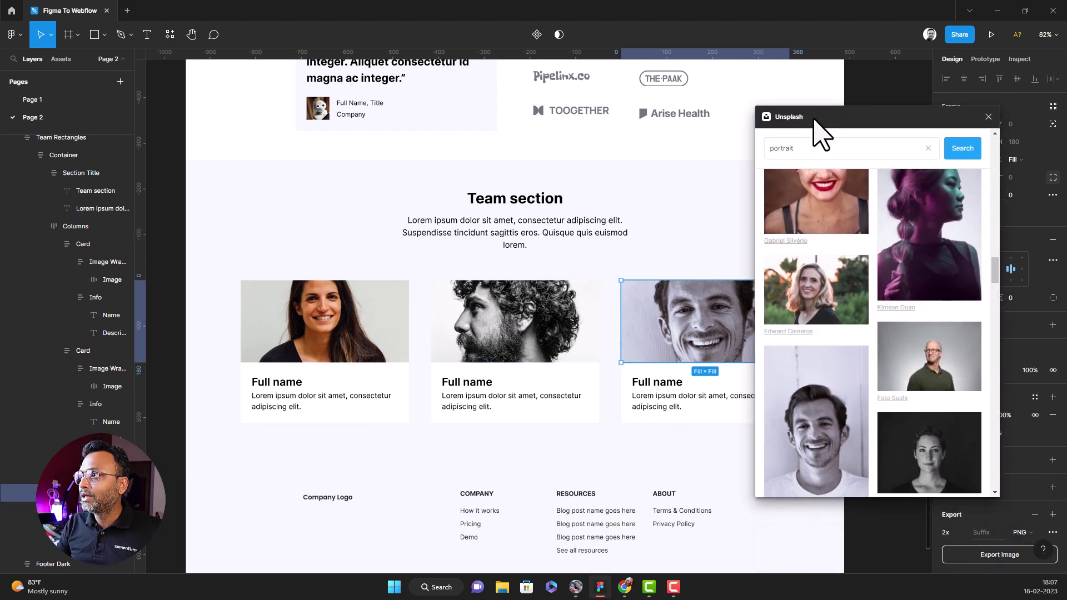
pyautogui.click(989, 118)
# Step: Select the whole Website frame and run the Figma to Webflow (HTML, CSS and Website) plugin beside it
pyautogui.click(875, 253)
pyautogui.scroll(-3, 875, 253)
pyautogui.scroll(3, 878, 253)
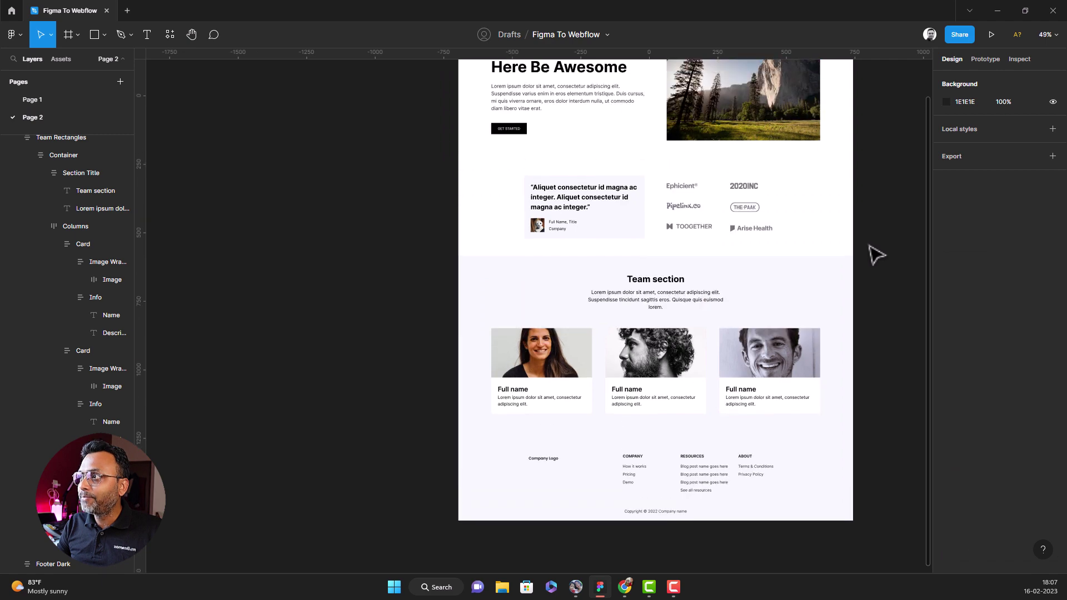
pyautogui.moveTo(875, 235); pyautogui.dragTo(616, 290)
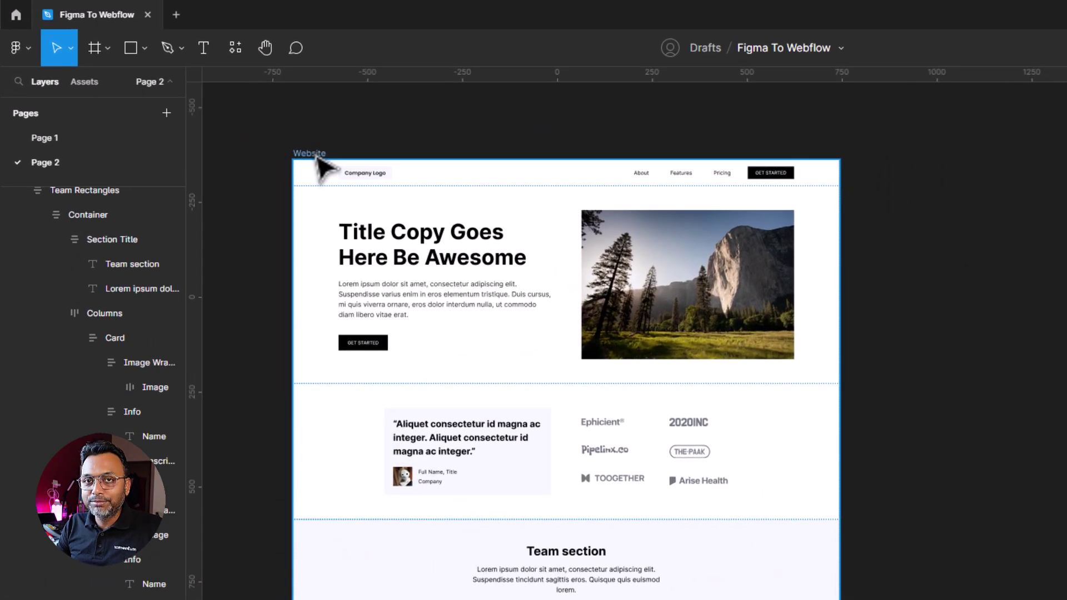
pyautogui.click(233, 115)
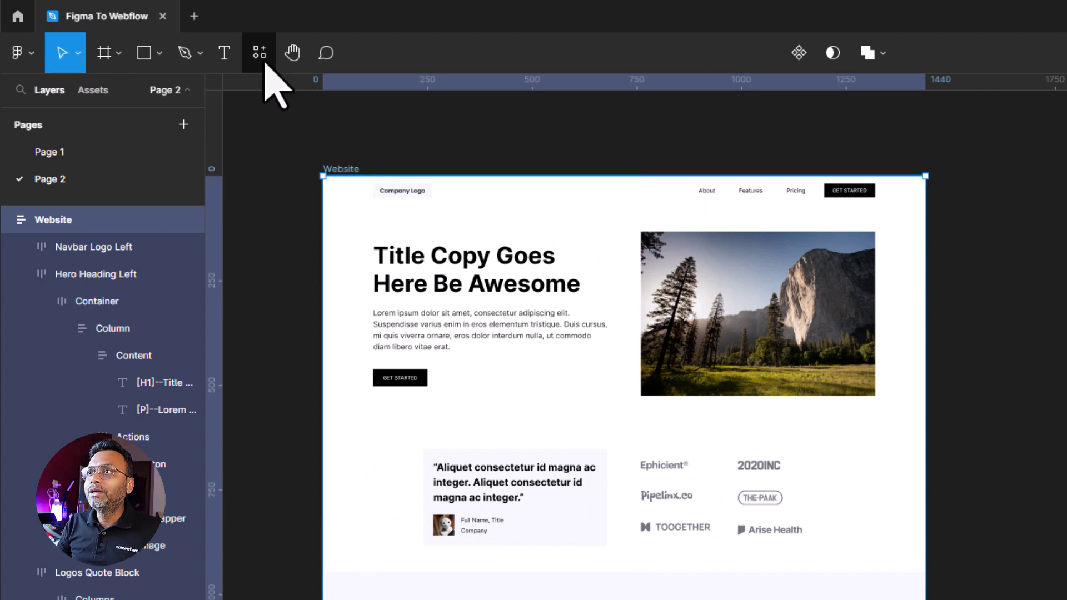
pyautogui.click(265, 62)
pyautogui.moveTo(263, 238)
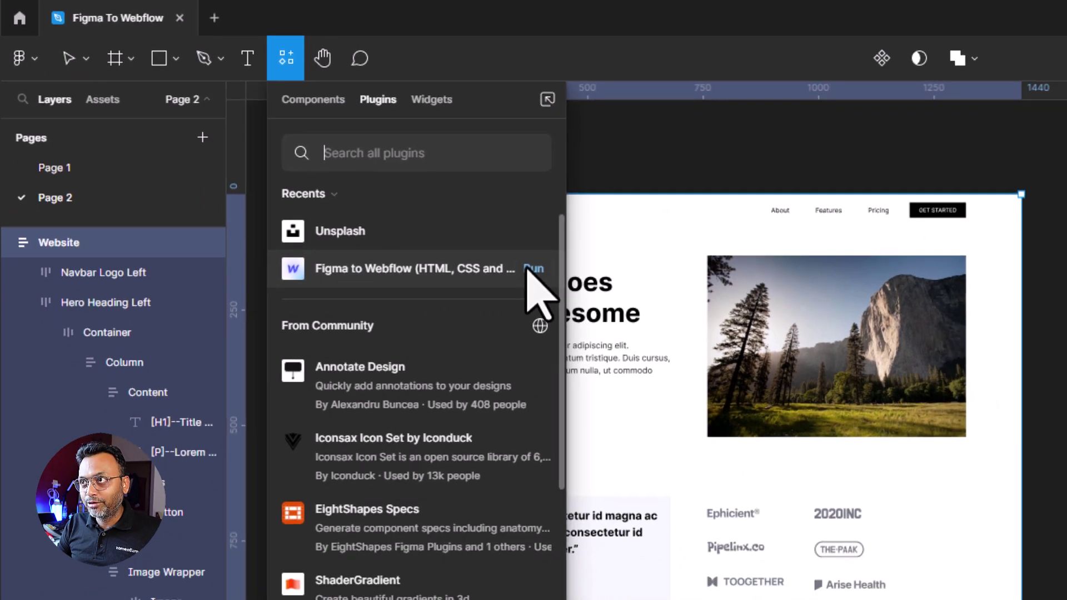
pyautogui.click(613, 309)
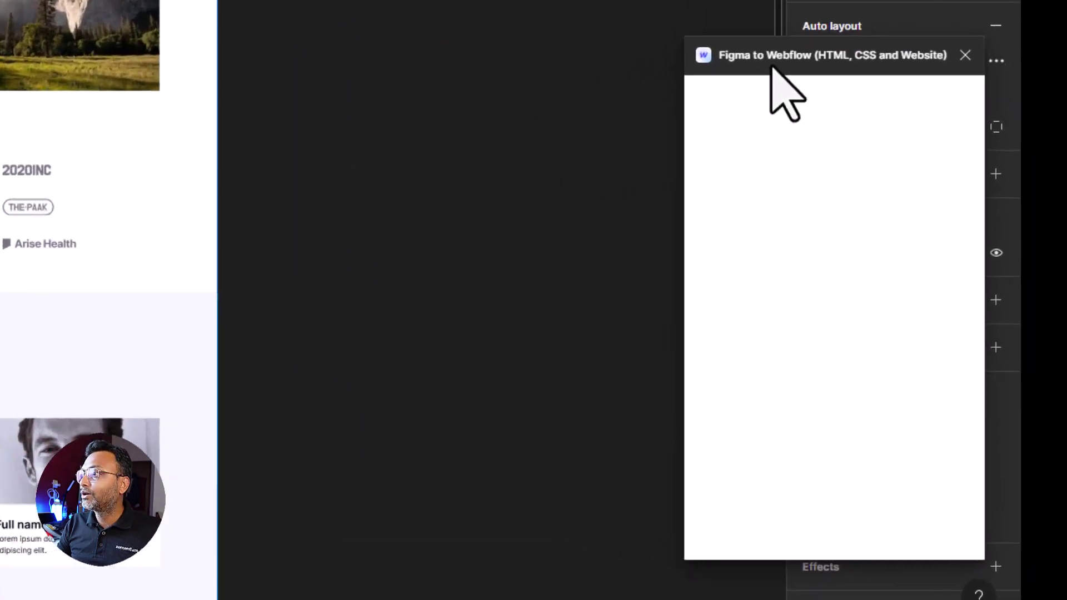
pyautogui.moveTo(956, 256); pyautogui.dragTo(803, 244)
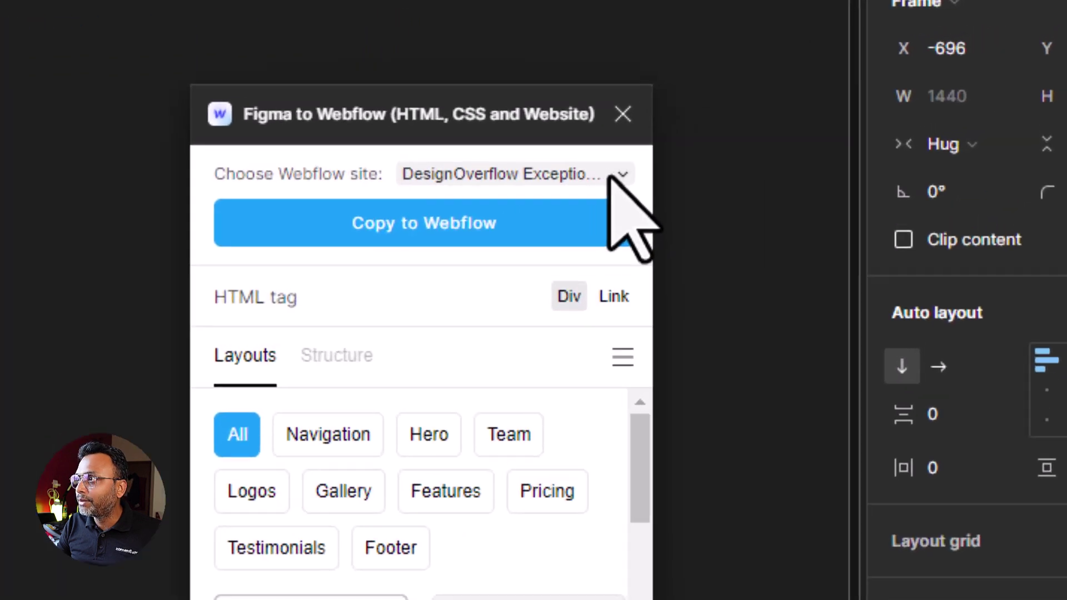
# Step: Choose DesignOverflow Exceptional Site as the target Webflow site and copy the Website frame for Webflow
pyautogui.click(611, 176)
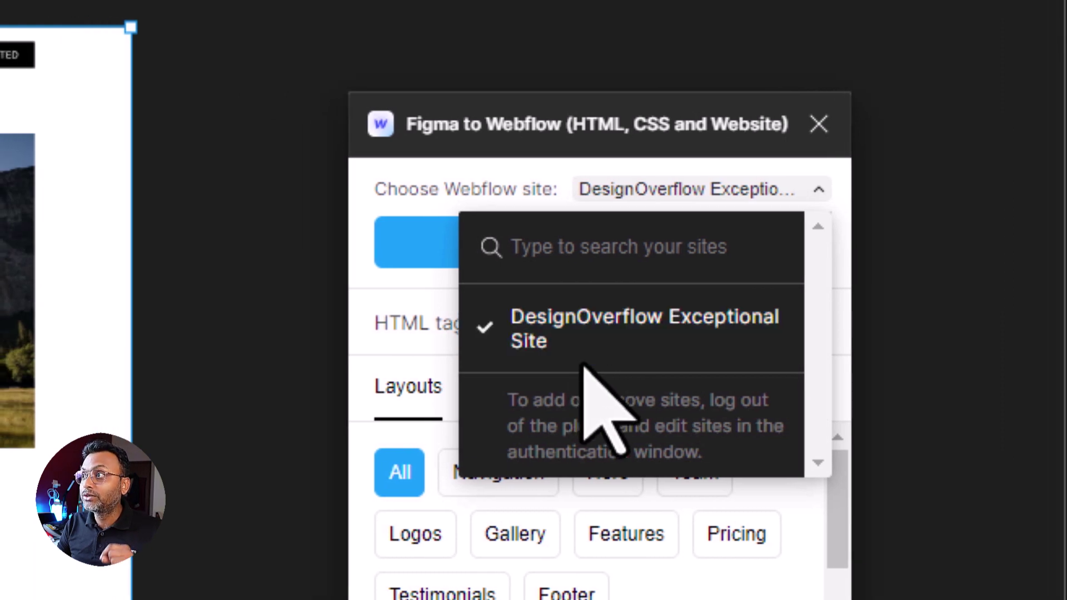
pyautogui.click(553, 341)
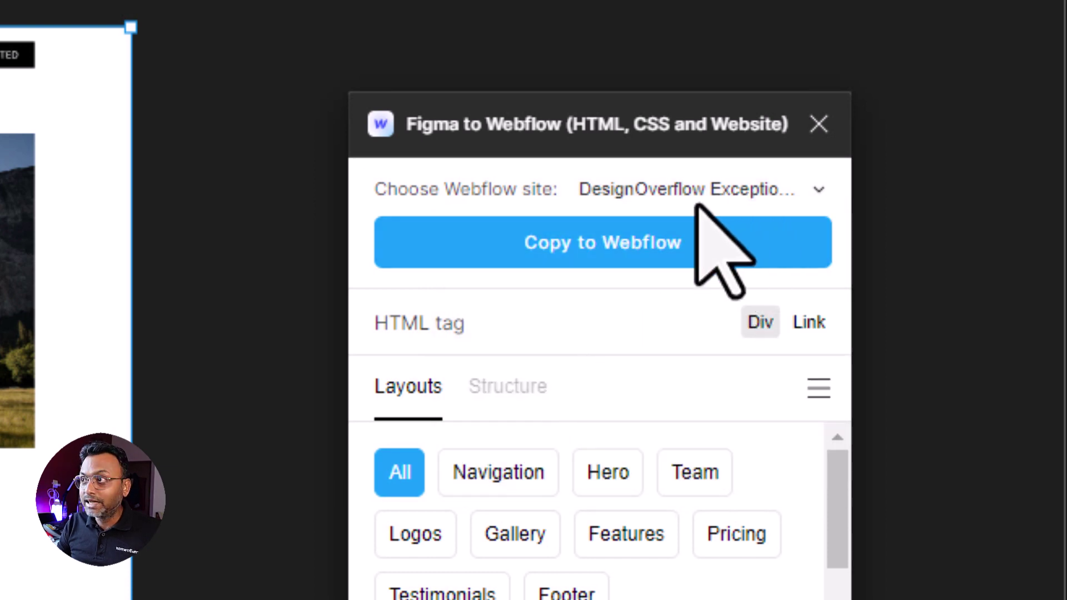
pyautogui.click(721, 250)
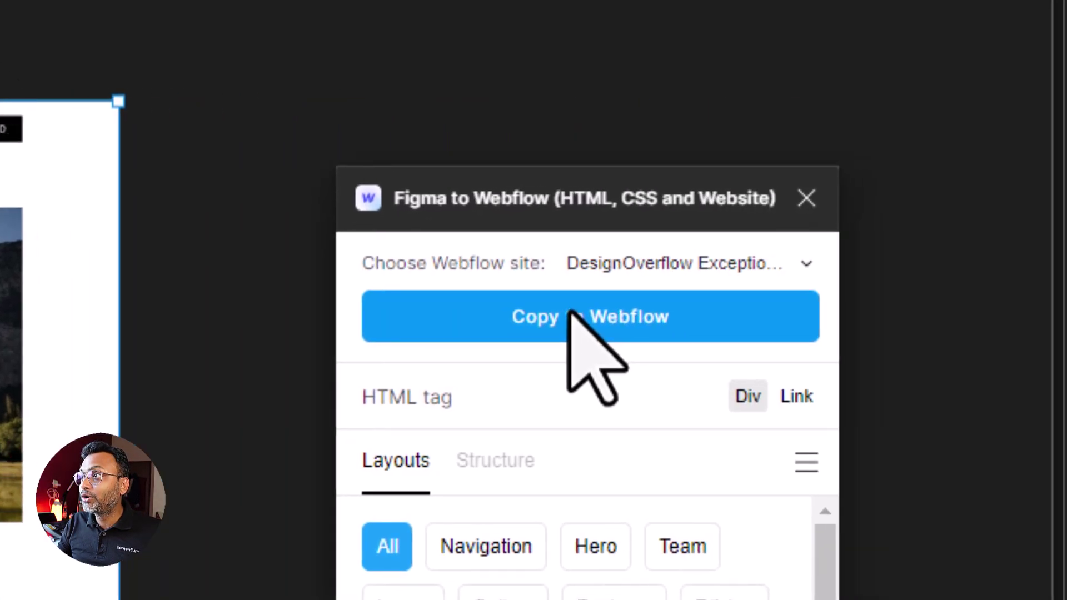
pyautogui.click(953, 320)
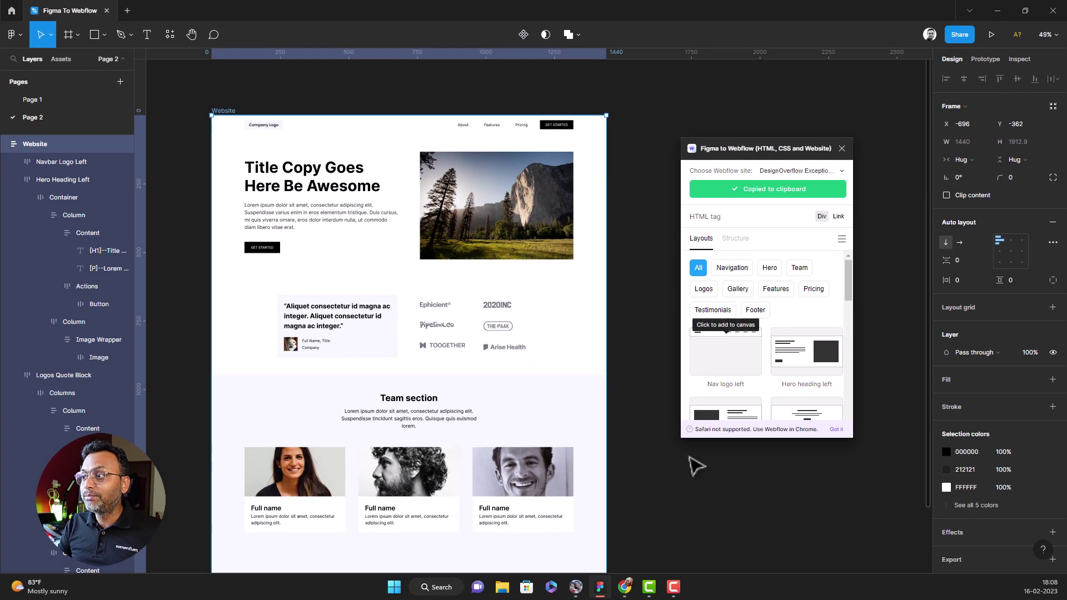
# Step: Switch to Webflow in Chrome, open DesignOverflow Exceptional Site in the Designer and paste the copied page into the Body
pyautogui.click(625, 586)
pyautogui.click(245, 452)
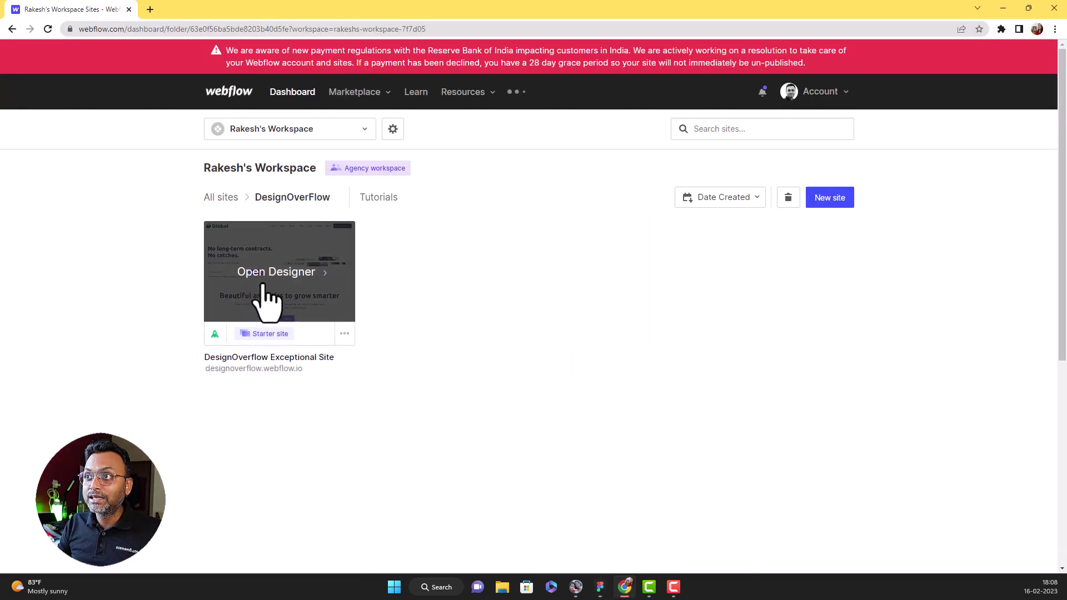
pyautogui.click(263, 285)
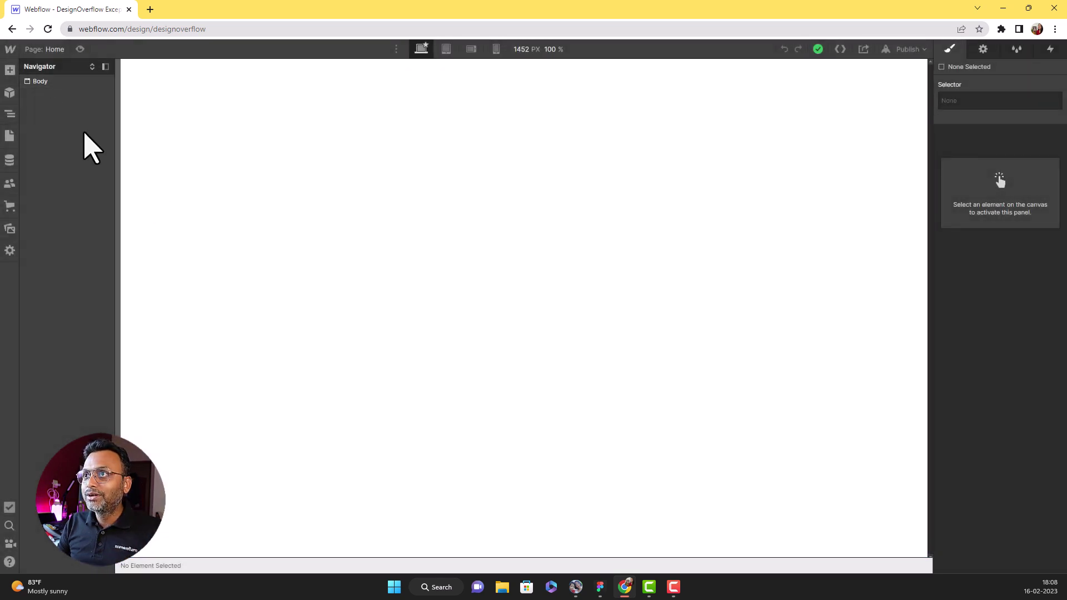
pyautogui.click(53, 82)
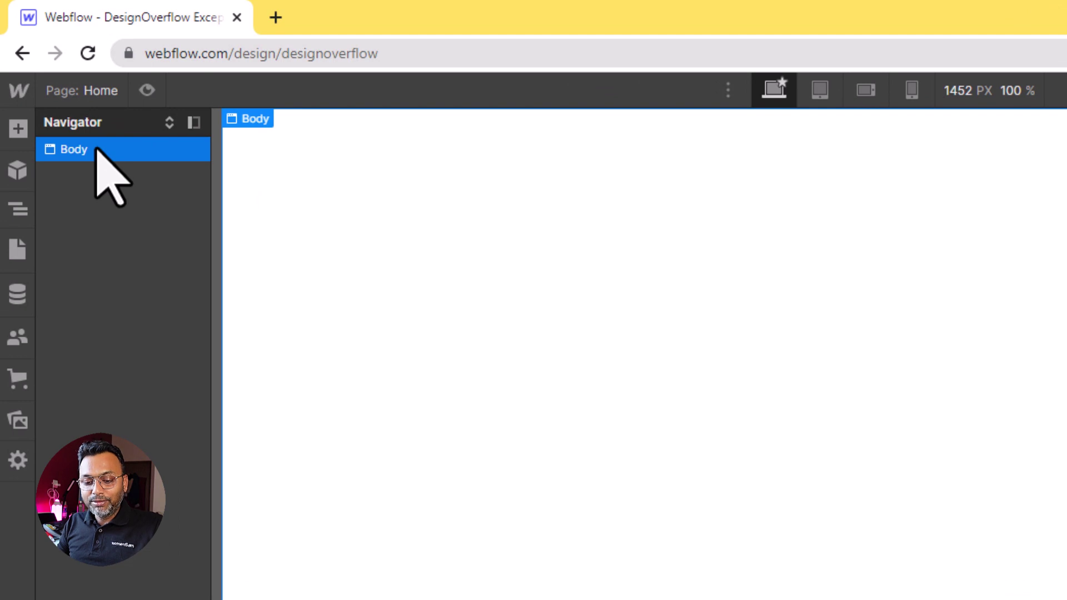
pyautogui.hotkey('ctrl', 'v')
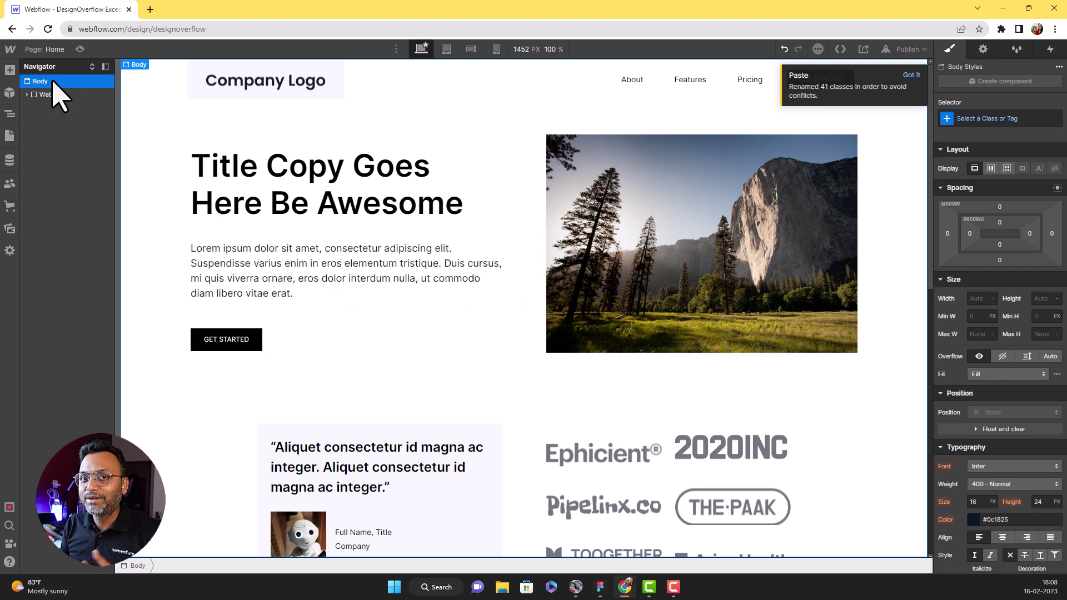
# Step: Preview the pasted page at the tablet, mobile landscape, mobile portrait and desktop breakpoints, then return to the editing view
pyautogui.click(81, 50)
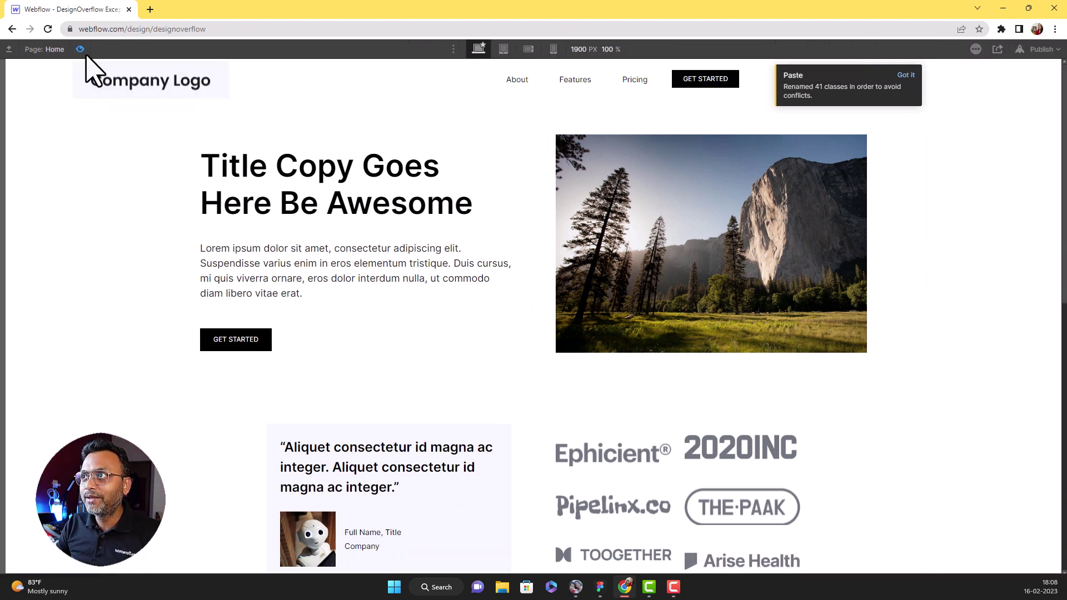
pyautogui.click(907, 76)
pyautogui.click(505, 48)
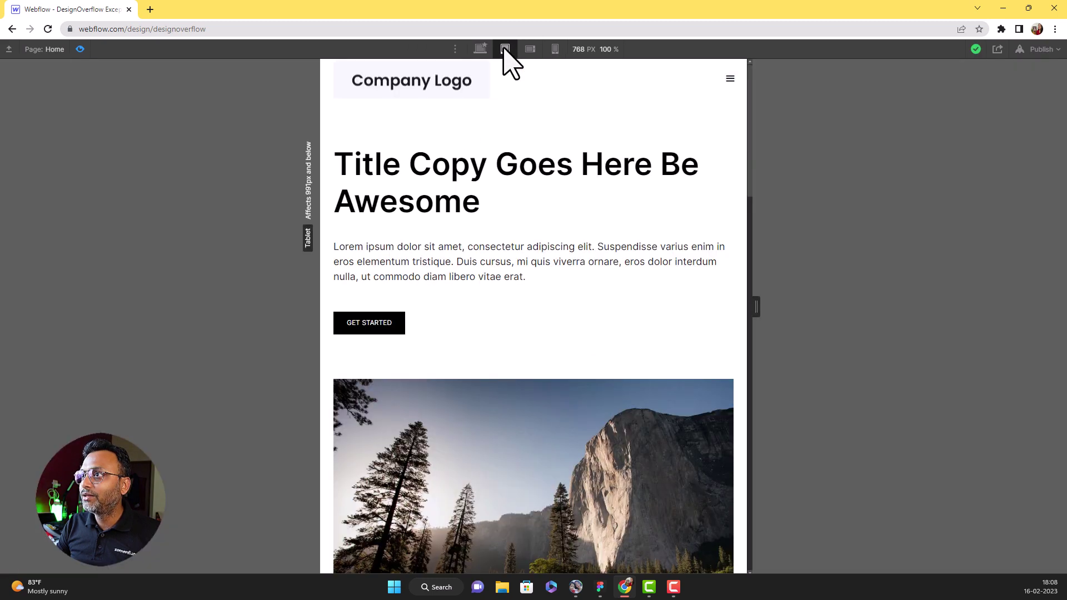
pyautogui.click(537, 50)
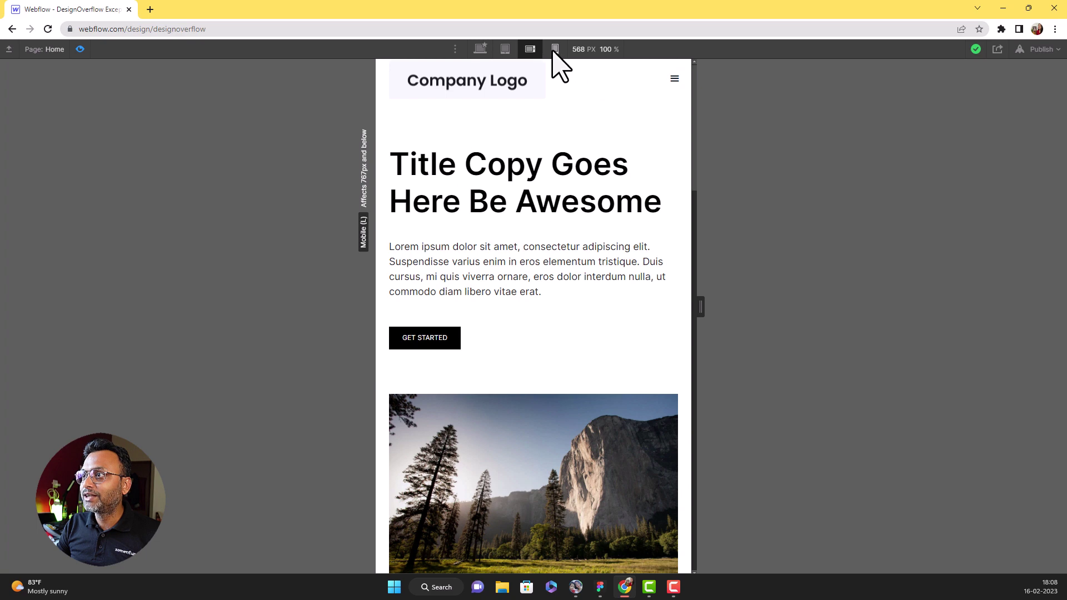
pyautogui.click(555, 50)
pyautogui.scroll(-15, 567, 233)
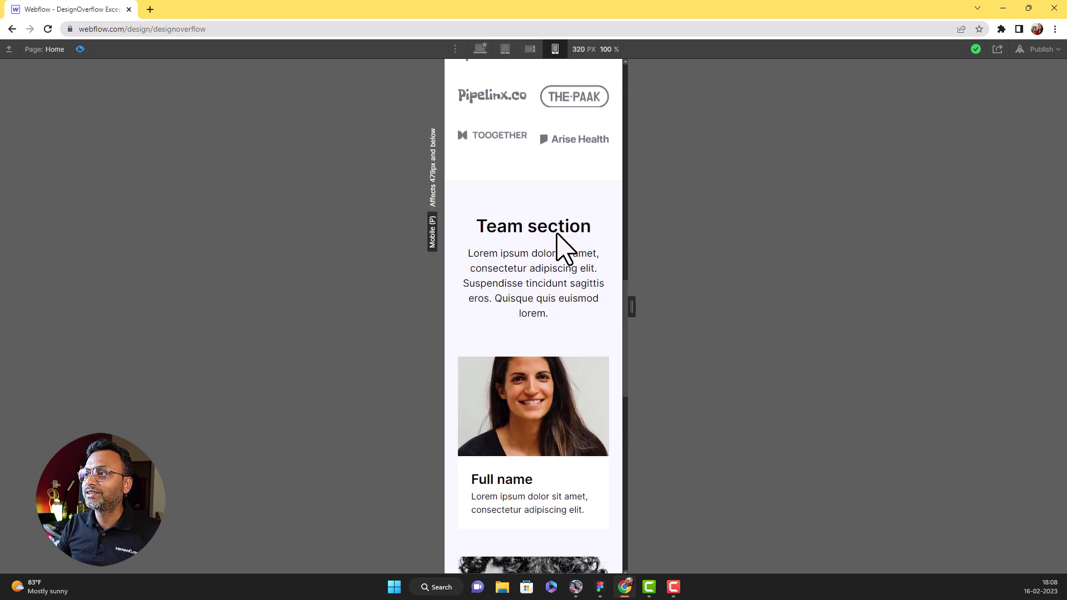
pyautogui.scroll(15, 557, 248)
pyautogui.click(481, 49)
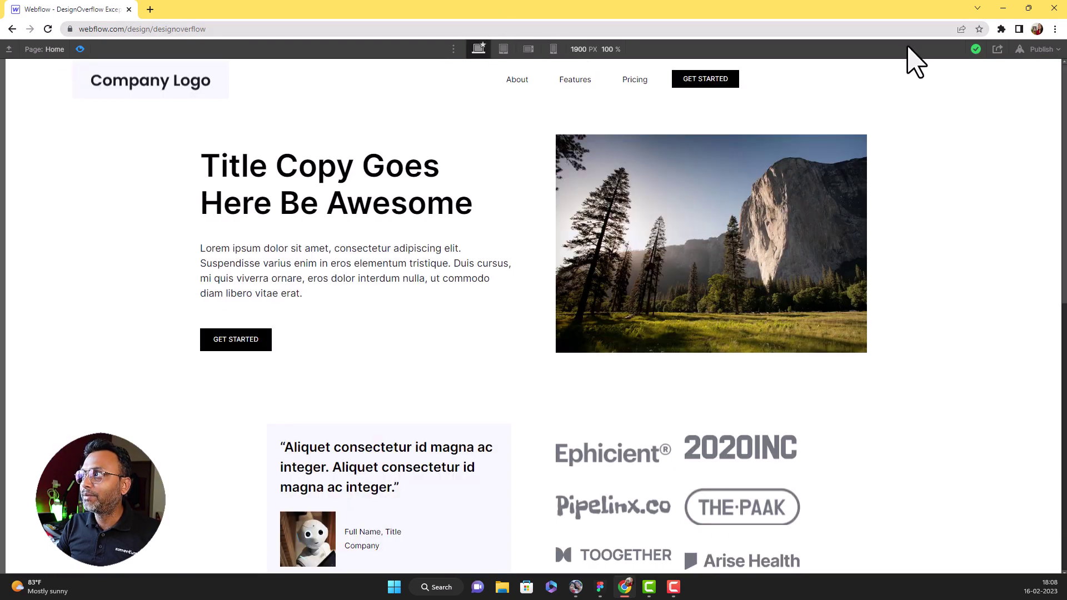
pyautogui.click(80, 49)
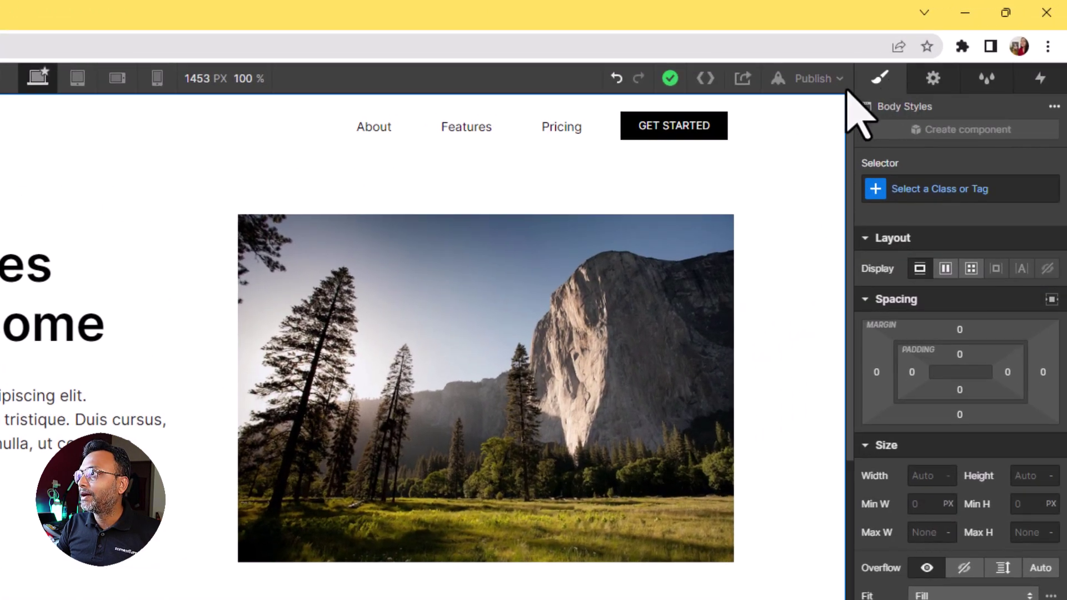
# Step: Publish the site to designoverflow.webflow.io, review the live page down to its footer, and return to the Designer
pyautogui.click(828, 83)
pyautogui.click(725, 335)
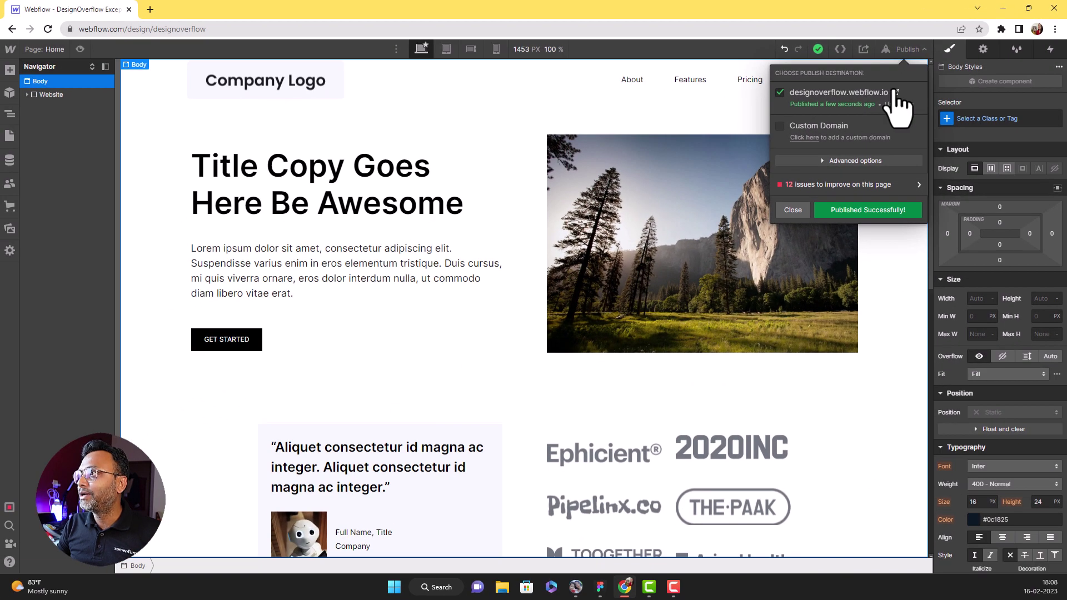
pyautogui.click(798, 146)
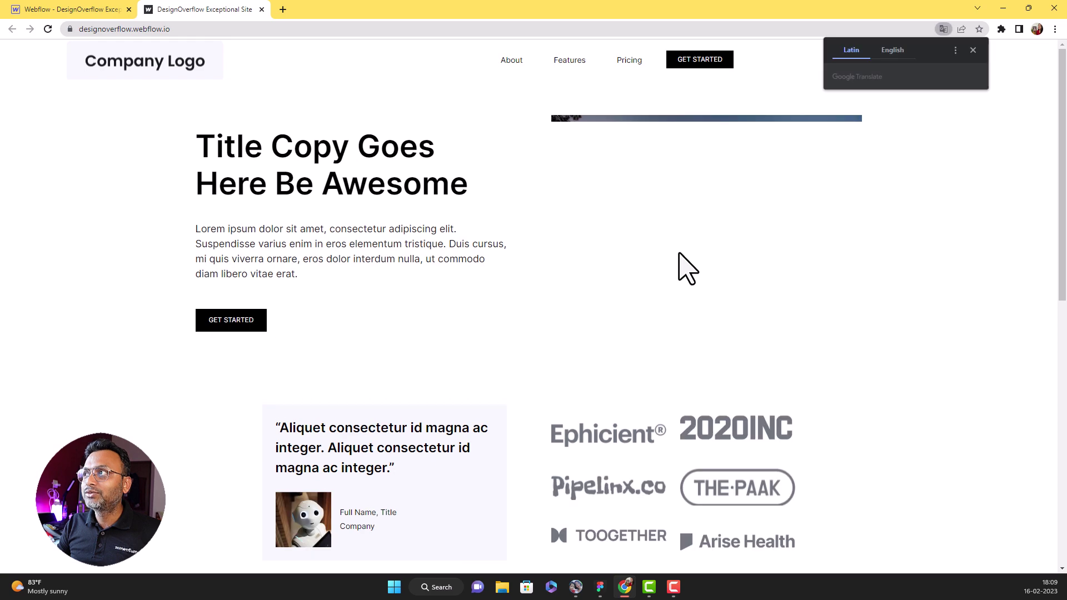
pyautogui.scroll(-10, 914, 281)
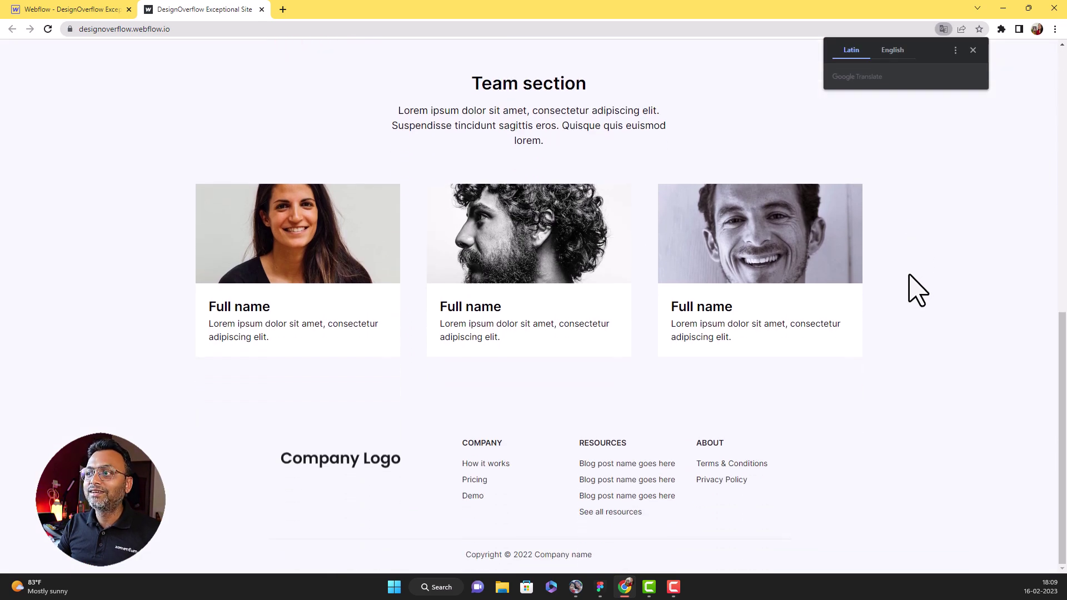
pyautogui.scroll(10, 915, 287)
pyautogui.click(67, 9)
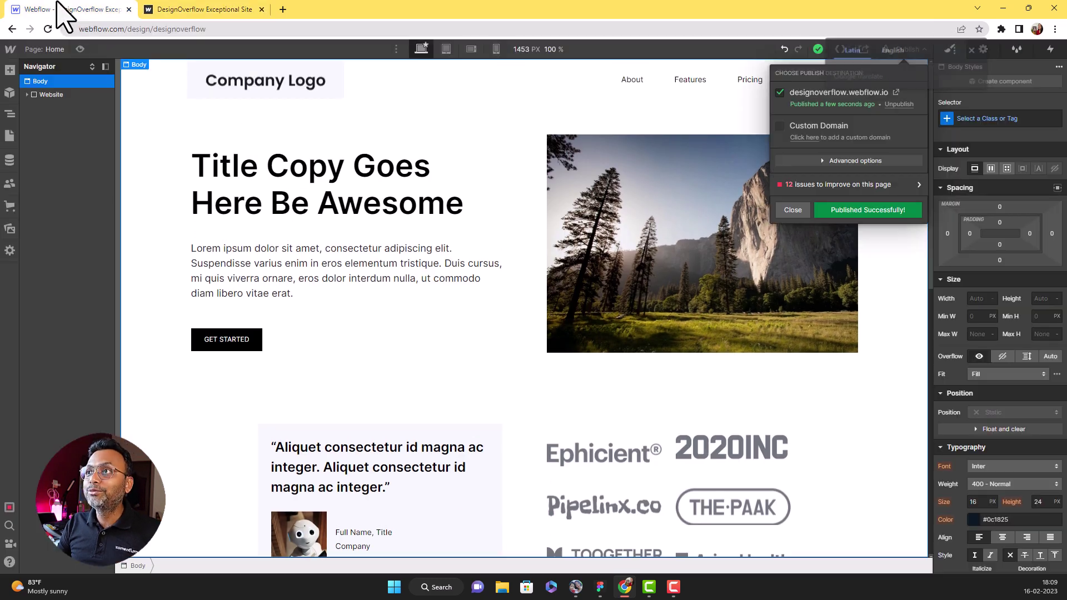
pyautogui.click(793, 210)
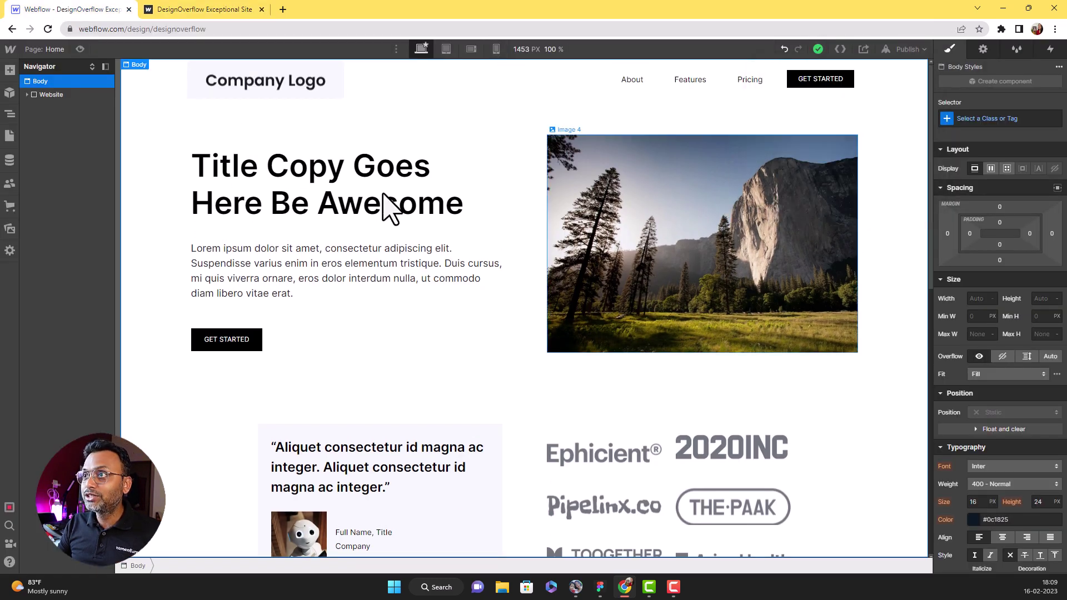
# Step: Open the hero heading for text editing and select the word "Awesome"
pyautogui.click(347, 198)
pyautogui.doubleClick(345, 194)
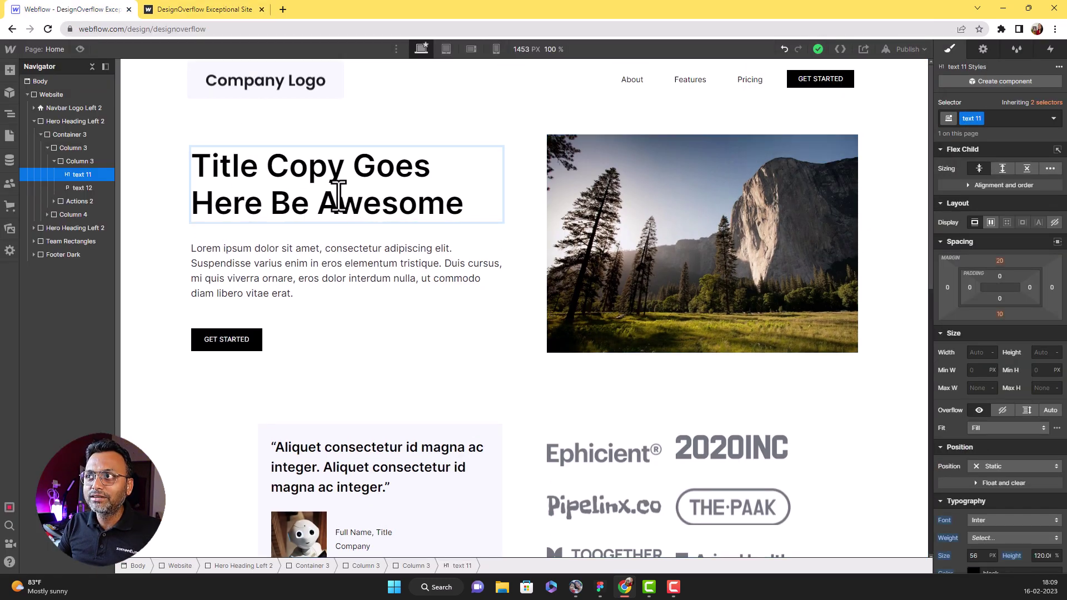
pyautogui.doubleClick(338, 200)
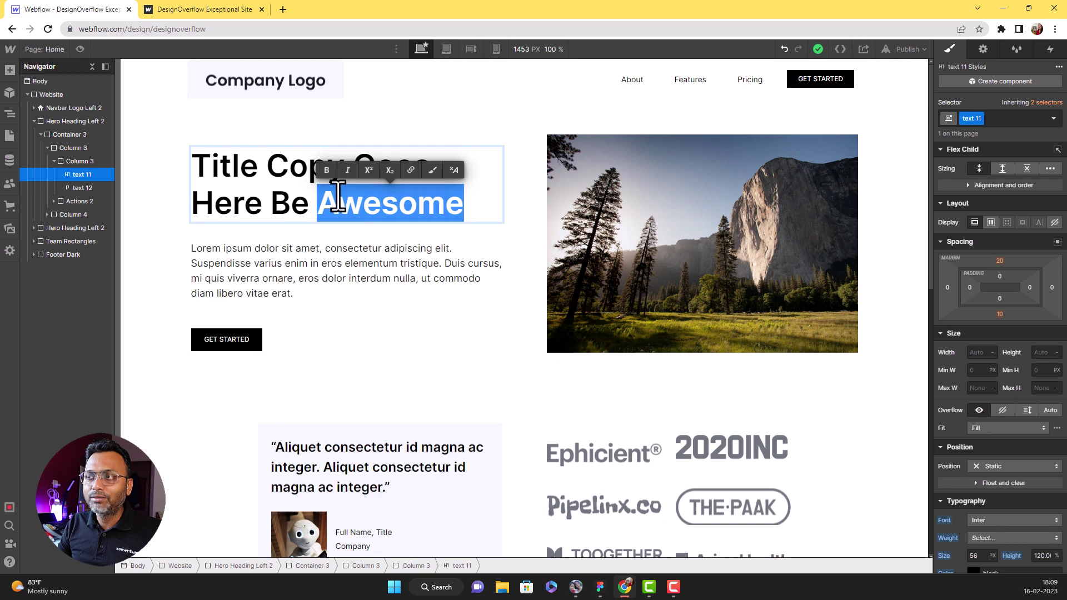
pyautogui.click(325, 264)
pyautogui.click(320, 212)
pyautogui.doubleClick(318, 211)
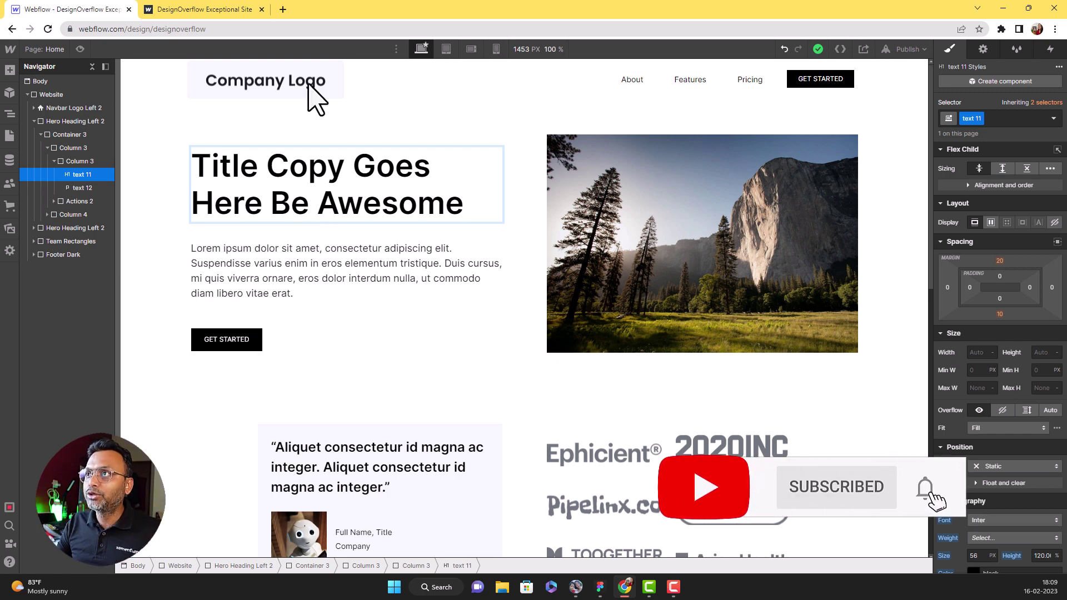
# Step: Switch back to Figma and add the plugin's New Page structure on the empty canvas beside the Website frame
pyautogui.click(606, 589)
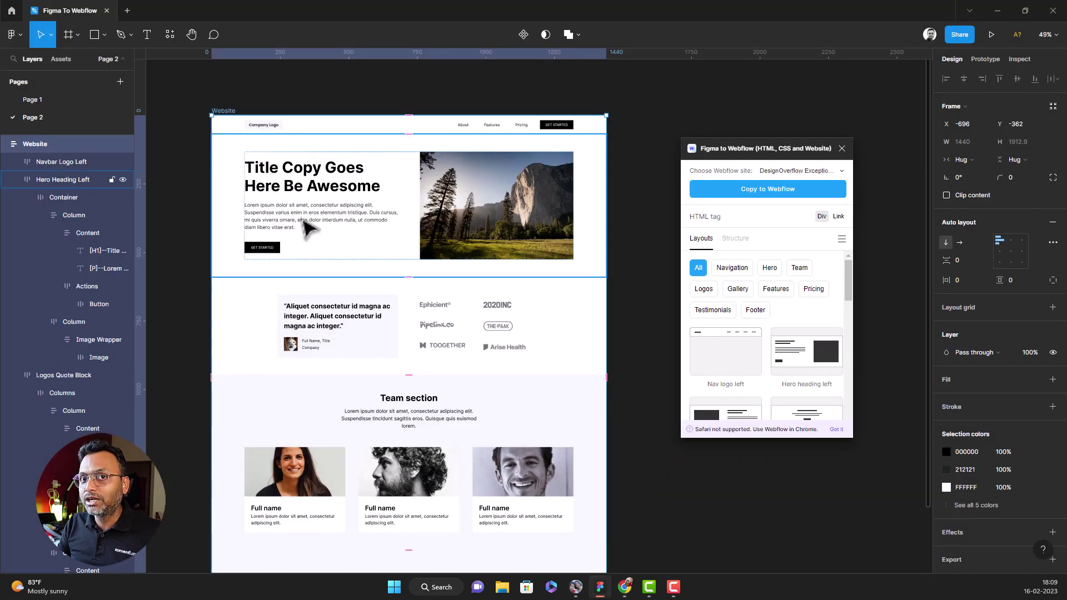
pyautogui.click(639, 254)
pyautogui.hscroll(6, 645, 240)
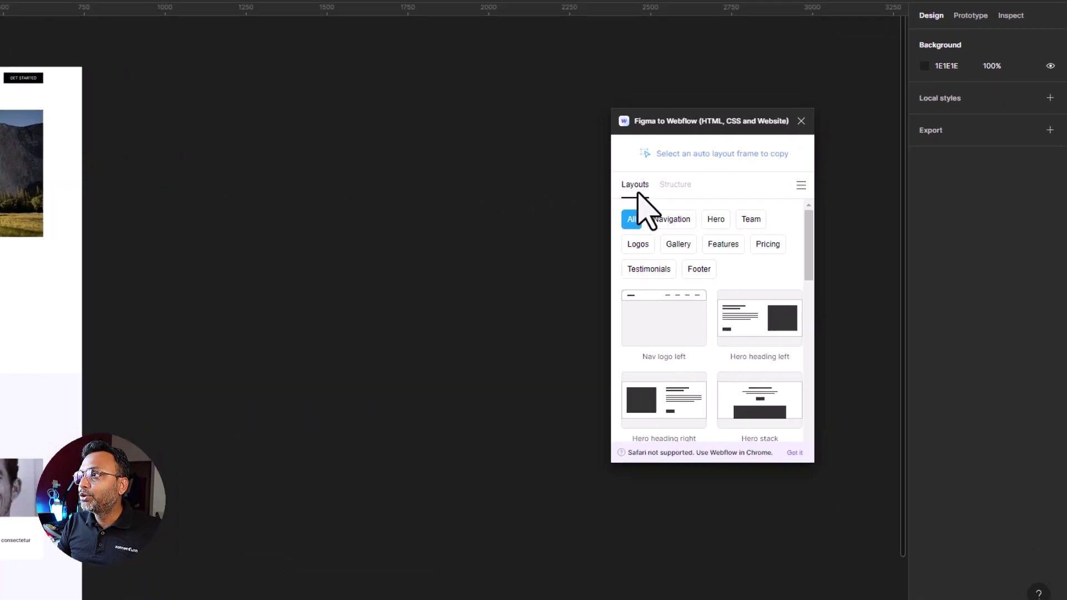
pyautogui.click(595, 162)
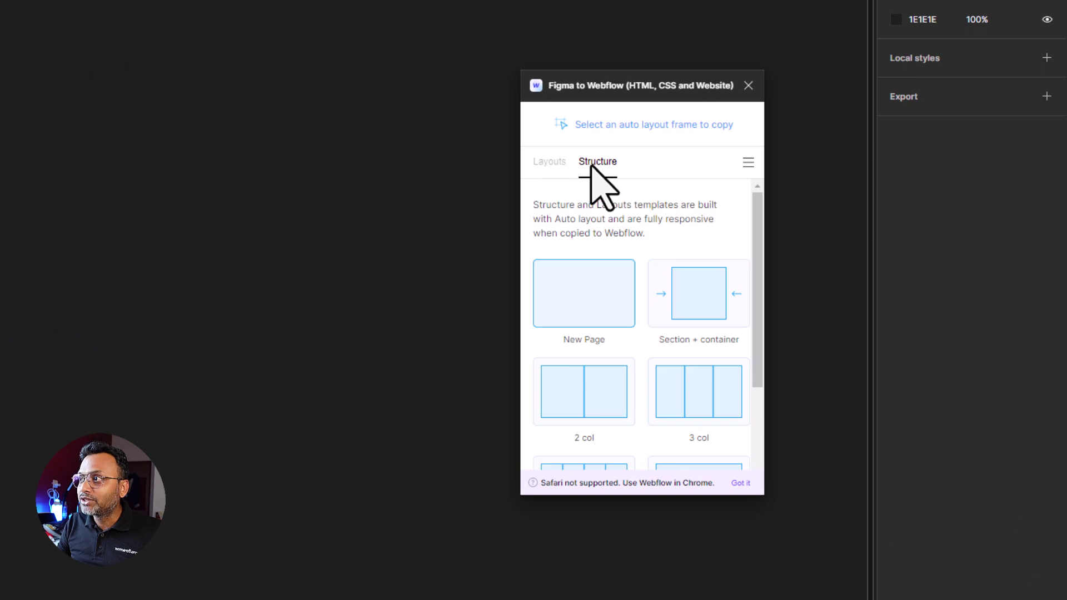
pyautogui.click(600, 310)
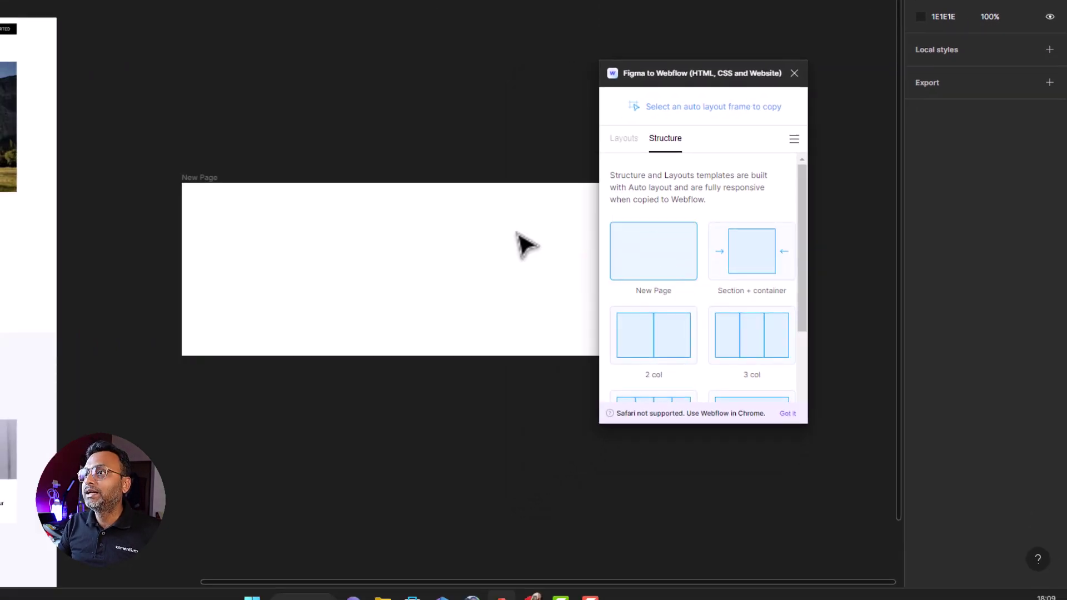
# Step: Move the plugin window clear of the New Page frame and reposition the frame higher on the canvas
pyautogui.moveTo(634, 84); pyautogui.dragTo(753, 177)
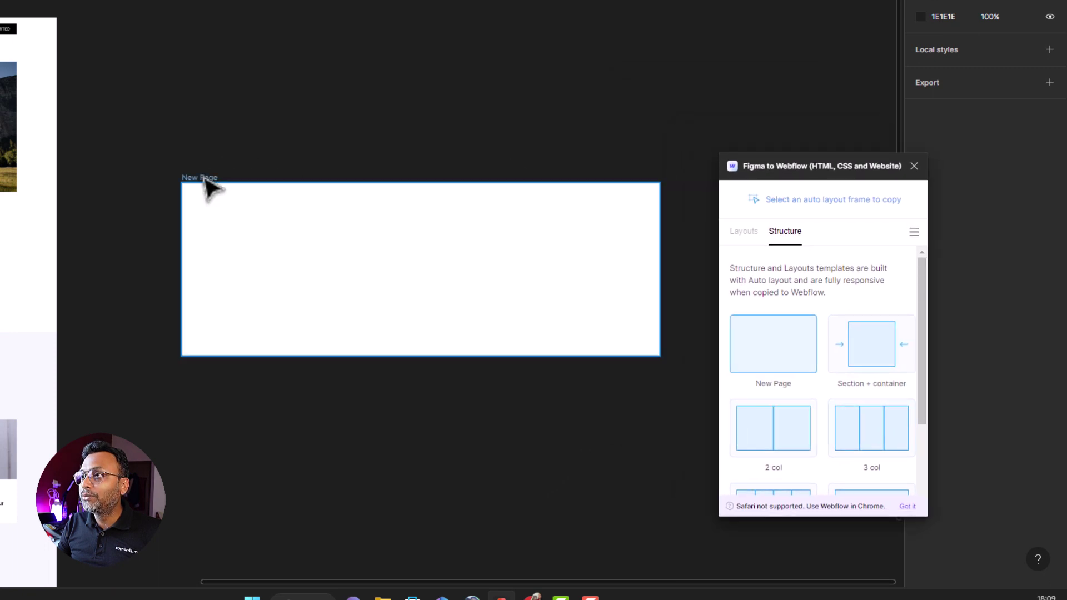
pyautogui.moveTo(204, 178); pyautogui.dragTo(179, 71)
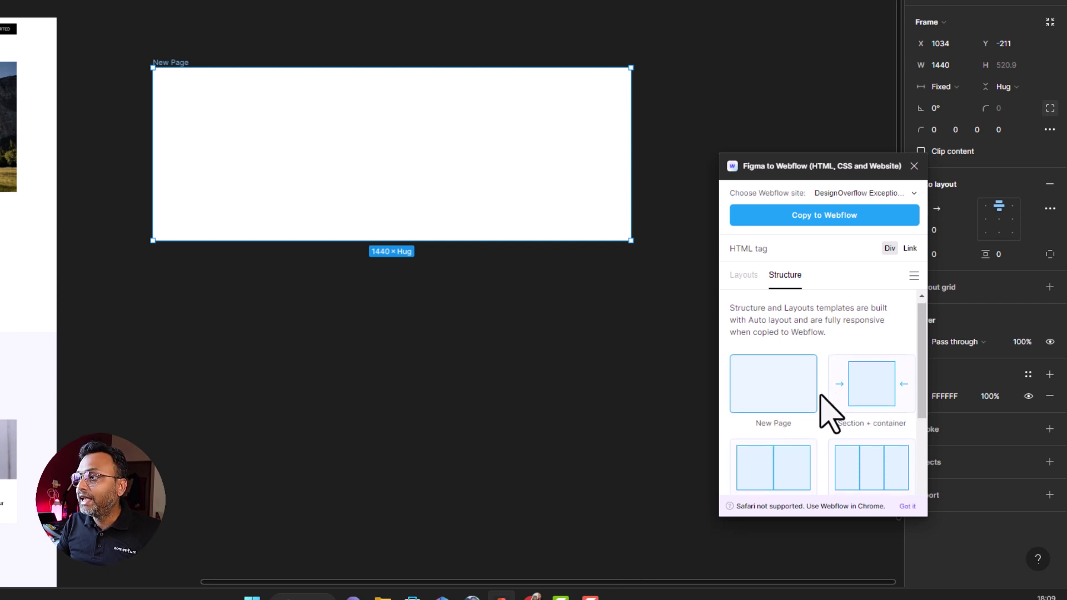
# Step: Browse the plugin's structure templates down to the 2×2 grid and dismiss the Safari support notice
pyautogui.scroll(-3, 800, 383)
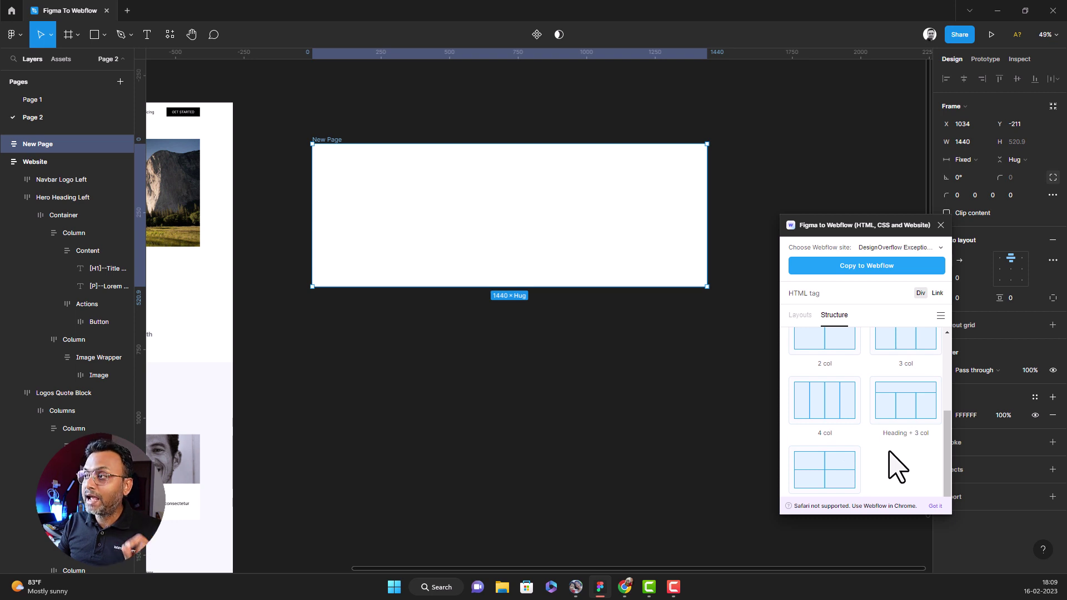
pyautogui.click(920, 293)
pyautogui.scroll(5, 911, 378)
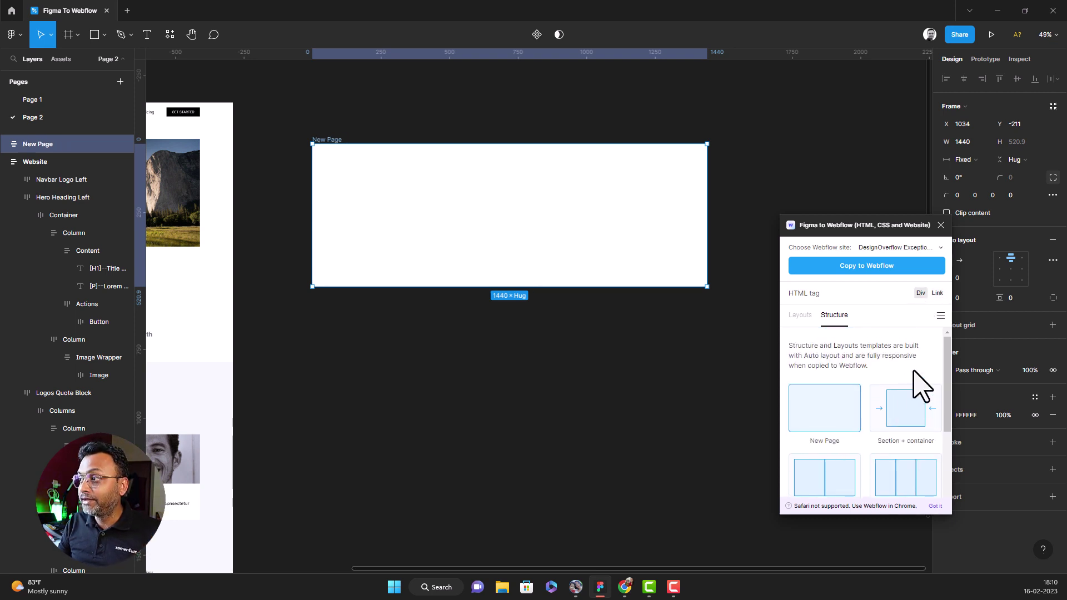
pyautogui.scroll(-5, 920, 389)
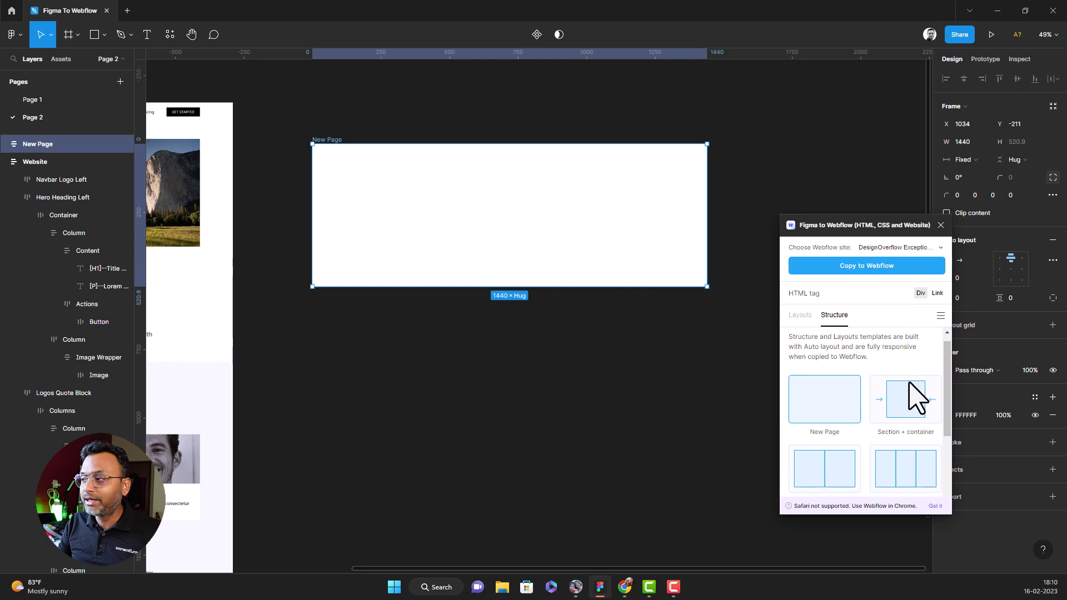
pyautogui.click(937, 507)
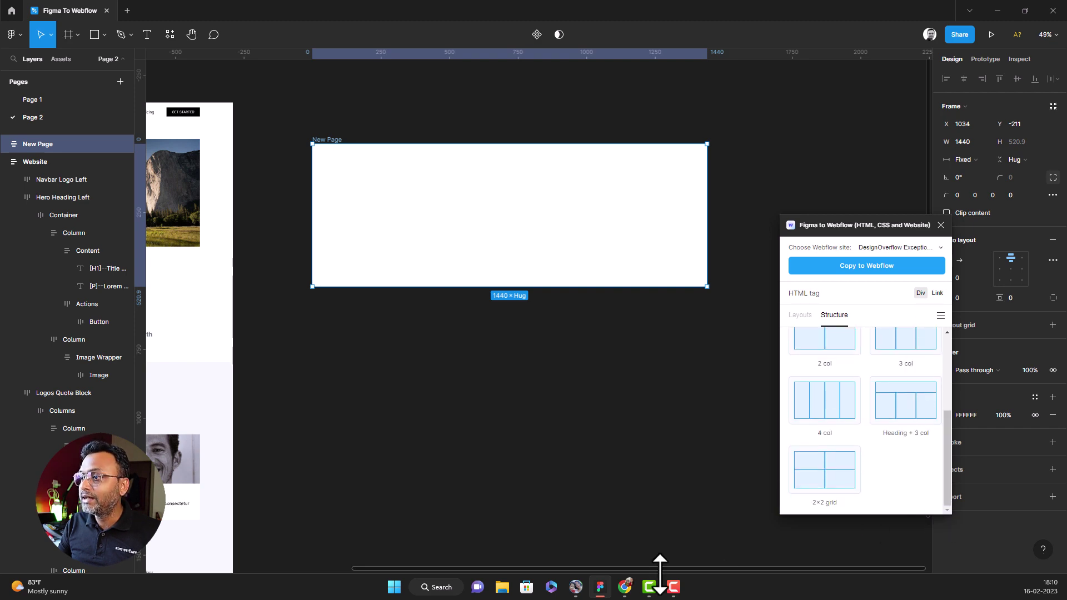
# Step: Switch to Webflow, leave the hero heading's text editing, and open the collection of elements that can be added
pyautogui.click(625, 587)
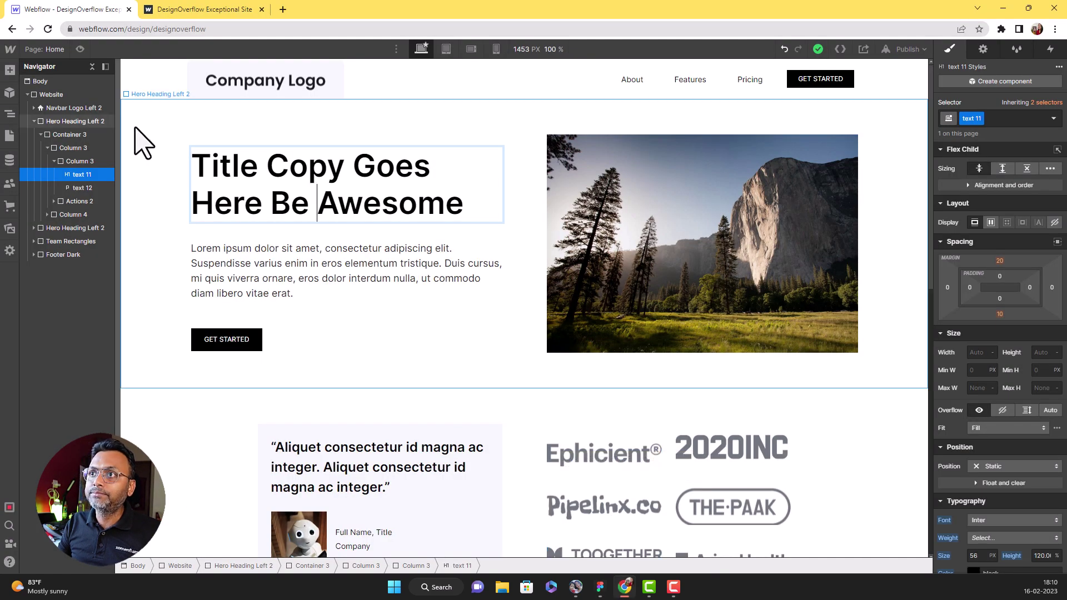
pyautogui.press('Escape')
pyautogui.click(10, 70)
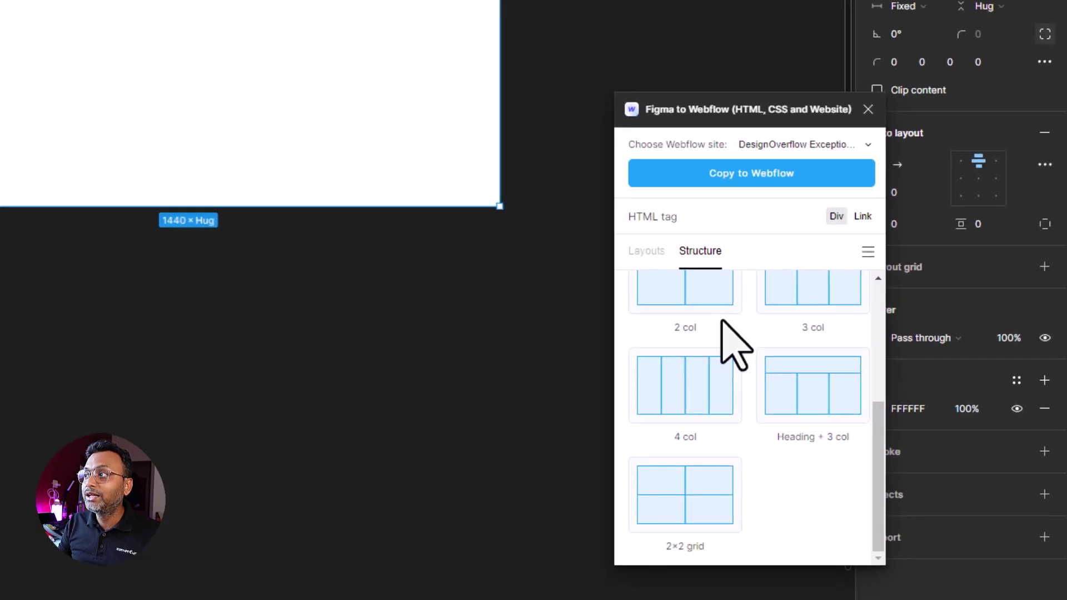
# Step: Switch back to Figma, look through the plugin's options, and show its Layouts templates
pyautogui.scroll(5, 721, 344)
pyautogui.click(867, 251)
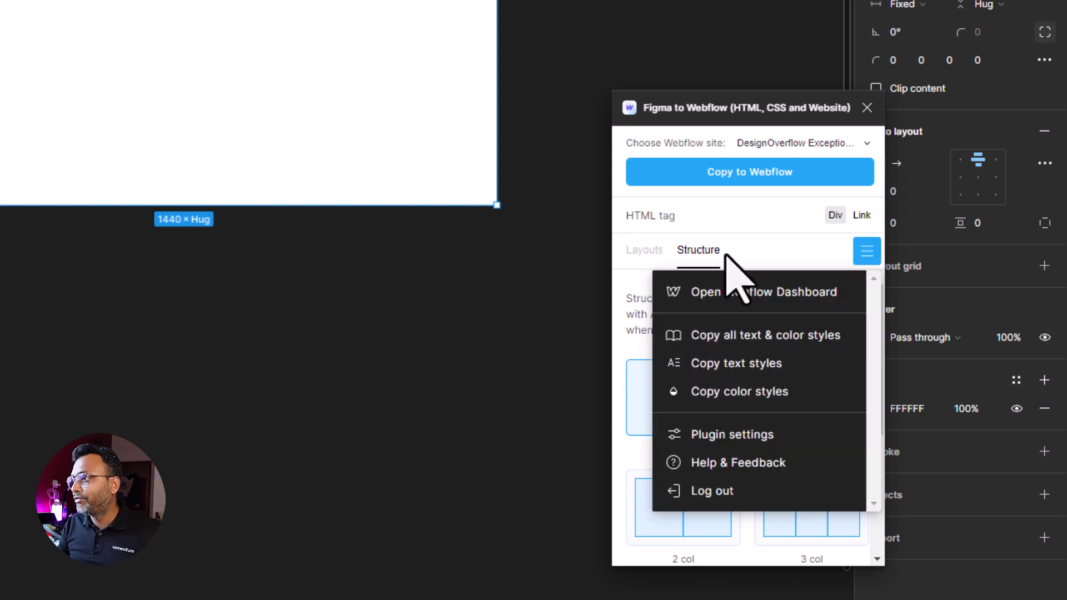
pyautogui.click(656, 251)
pyautogui.click(655, 251)
# Step: Set the class prefix in the plugin's Webflow import settings to Custom with "figma", and check the class names in Webflow
pyautogui.click(859, 250)
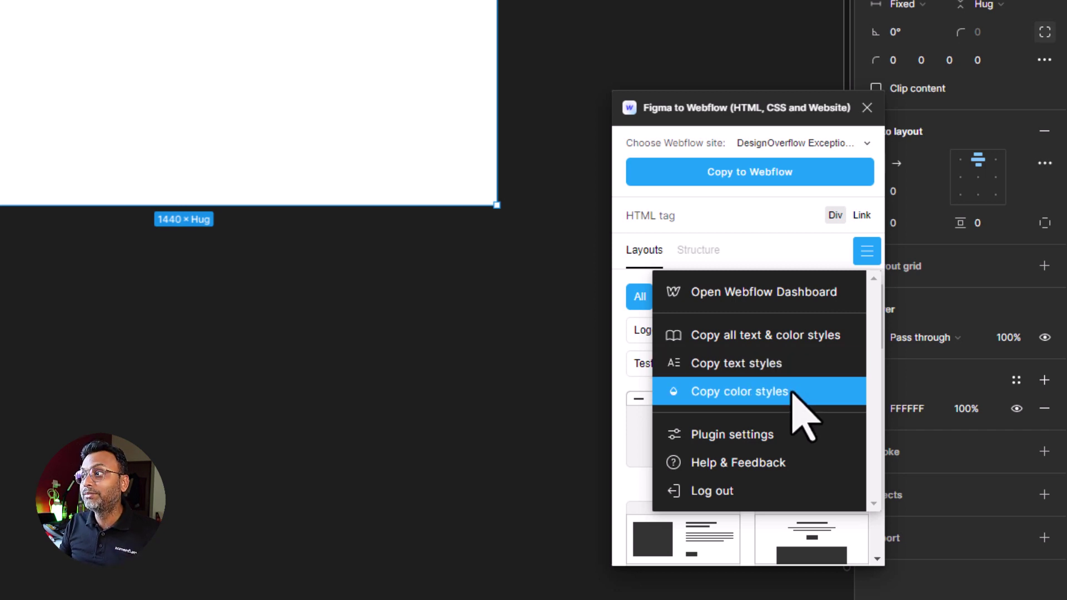
pyautogui.click(764, 433)
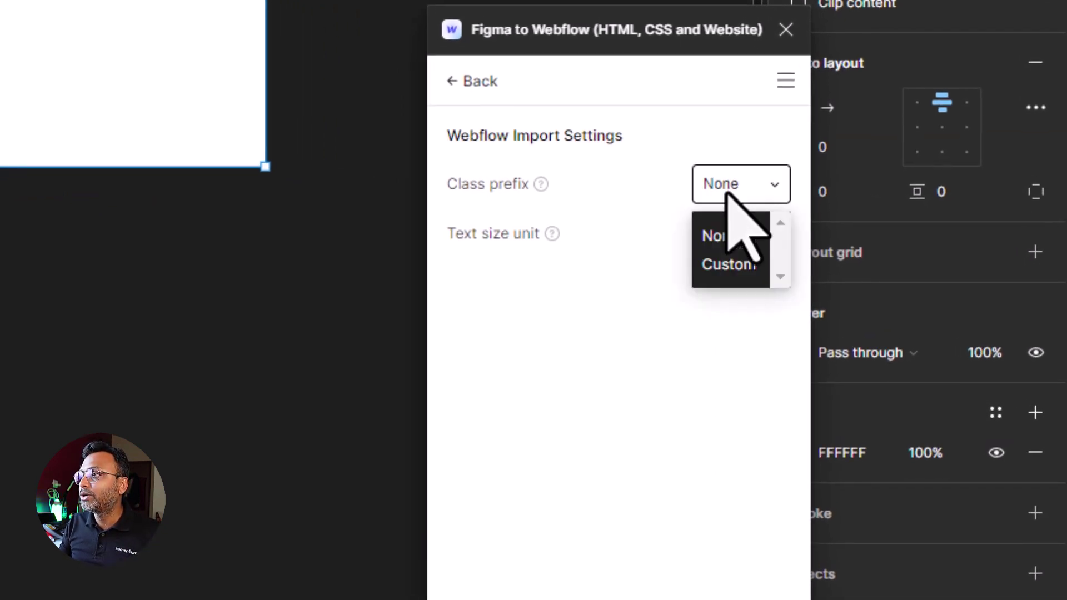
pyautogui.click(729, 266)
pyautogui.doubleClick(725, 233)
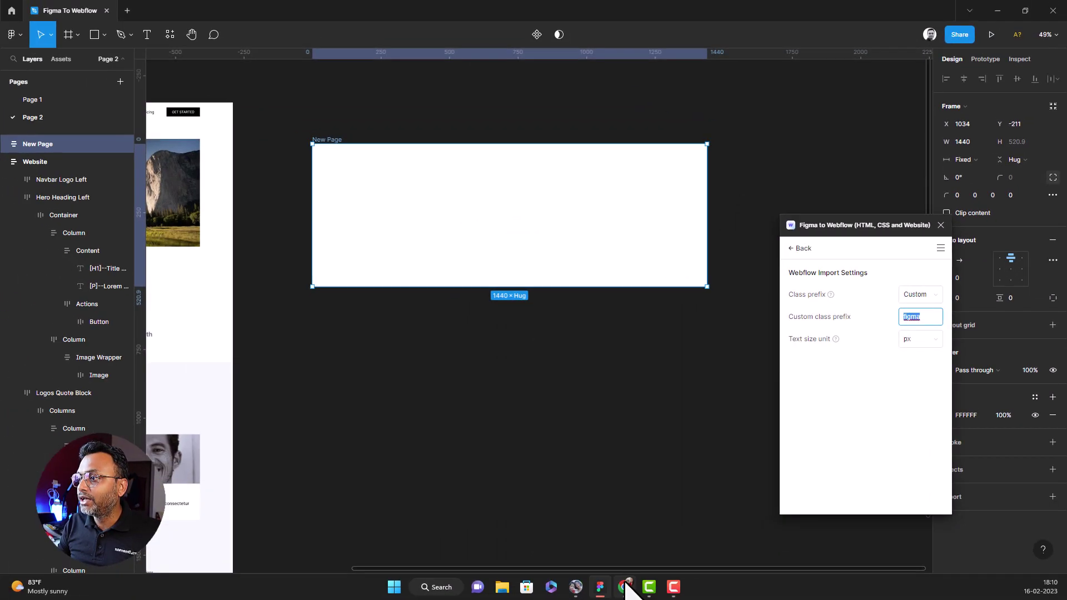
pyautogui.click(628, 582)
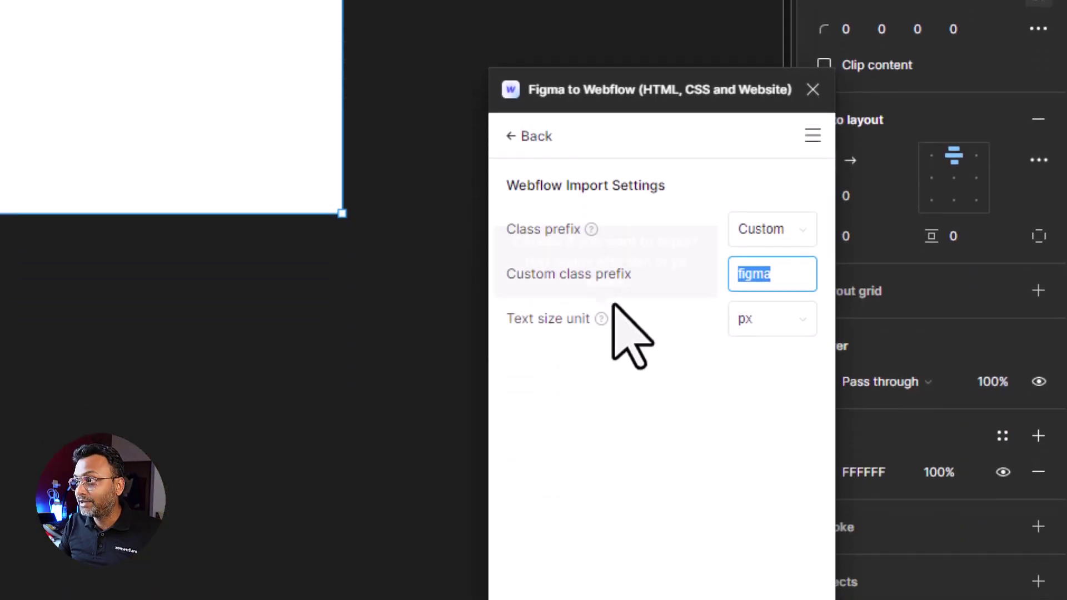
# Step: Back in Figma, set the plugin's text size unit to rem and leave the import settings
pyautogui.click(795, 318)
pyautogui.click(767, 392)
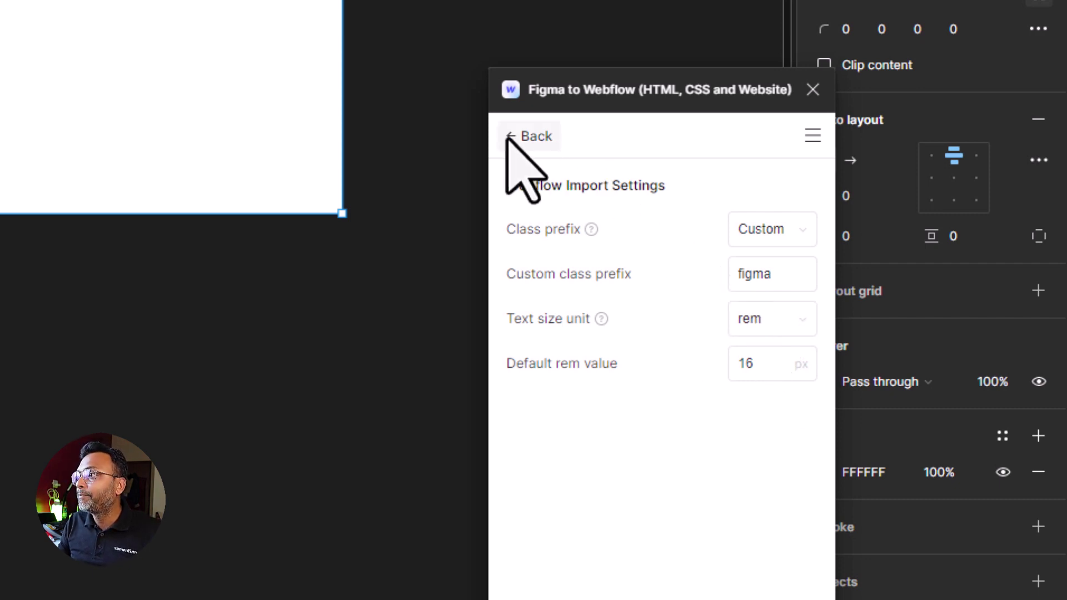
pyautogui.click(525, 137)
# Step: Review the plugin's remaining options, browse the layout templates, and filter them to the Features category
pyautogui.click(812, 272)
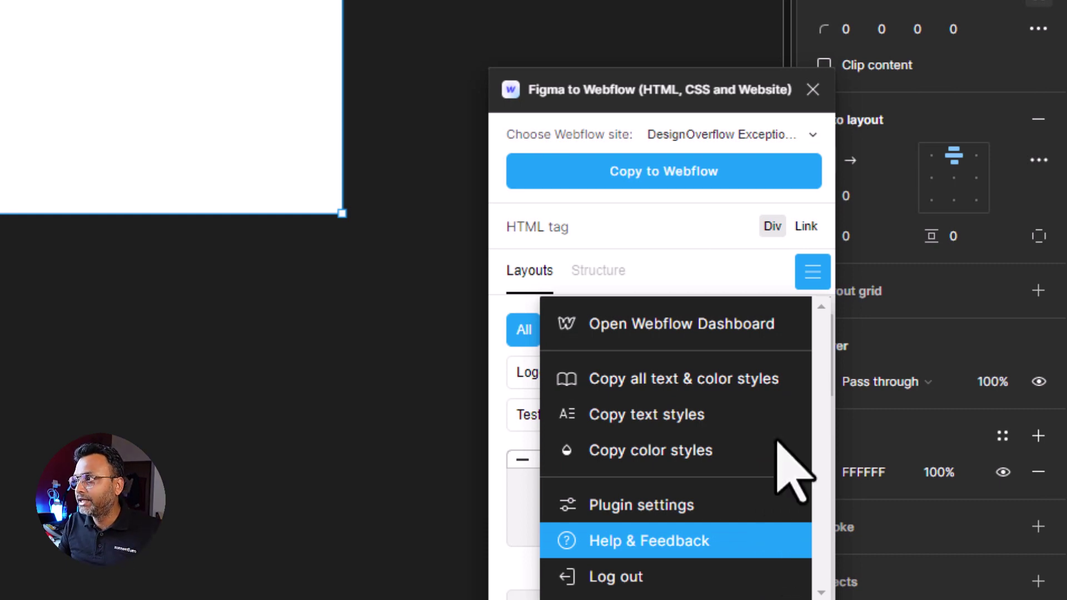
pyautogui.click(714, 225)
pyautogui.scroll(-10, 706, 478)
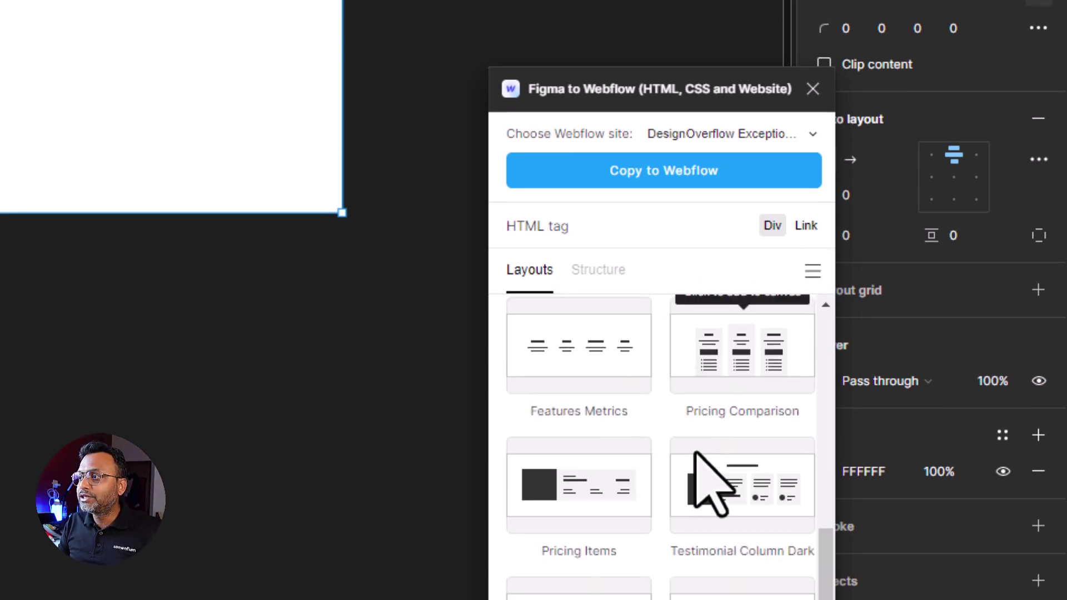
pyautogui.scroll(10, 703, 467)
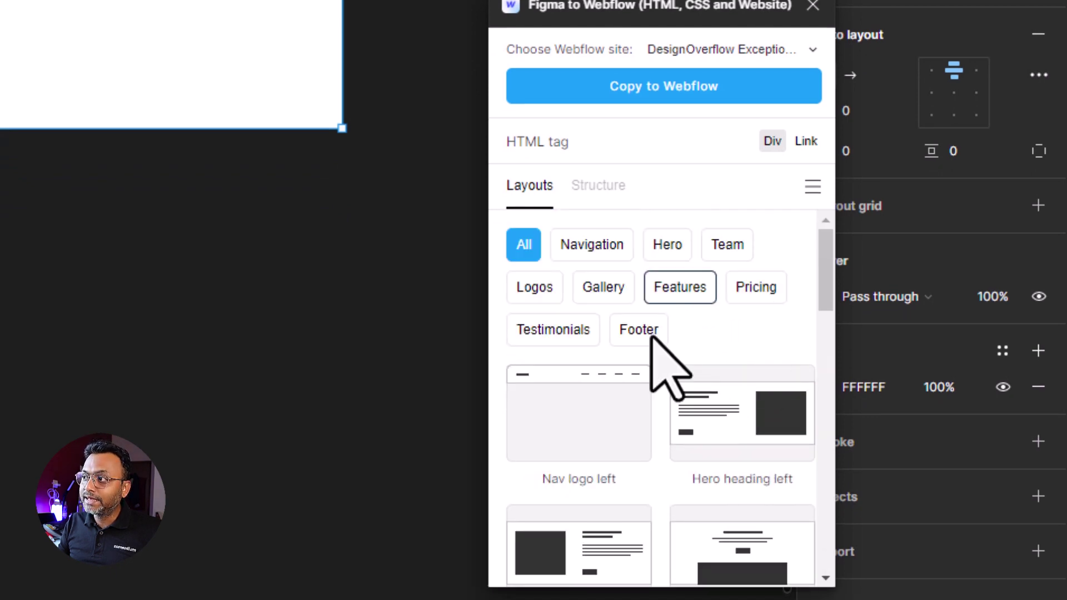
pyautogui.click(684, 290)
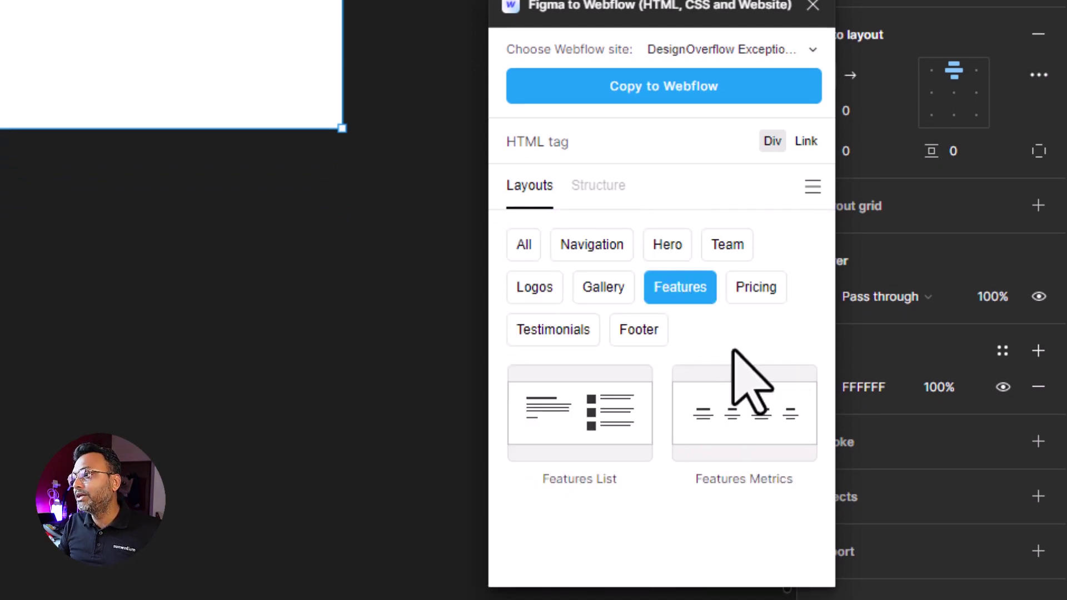